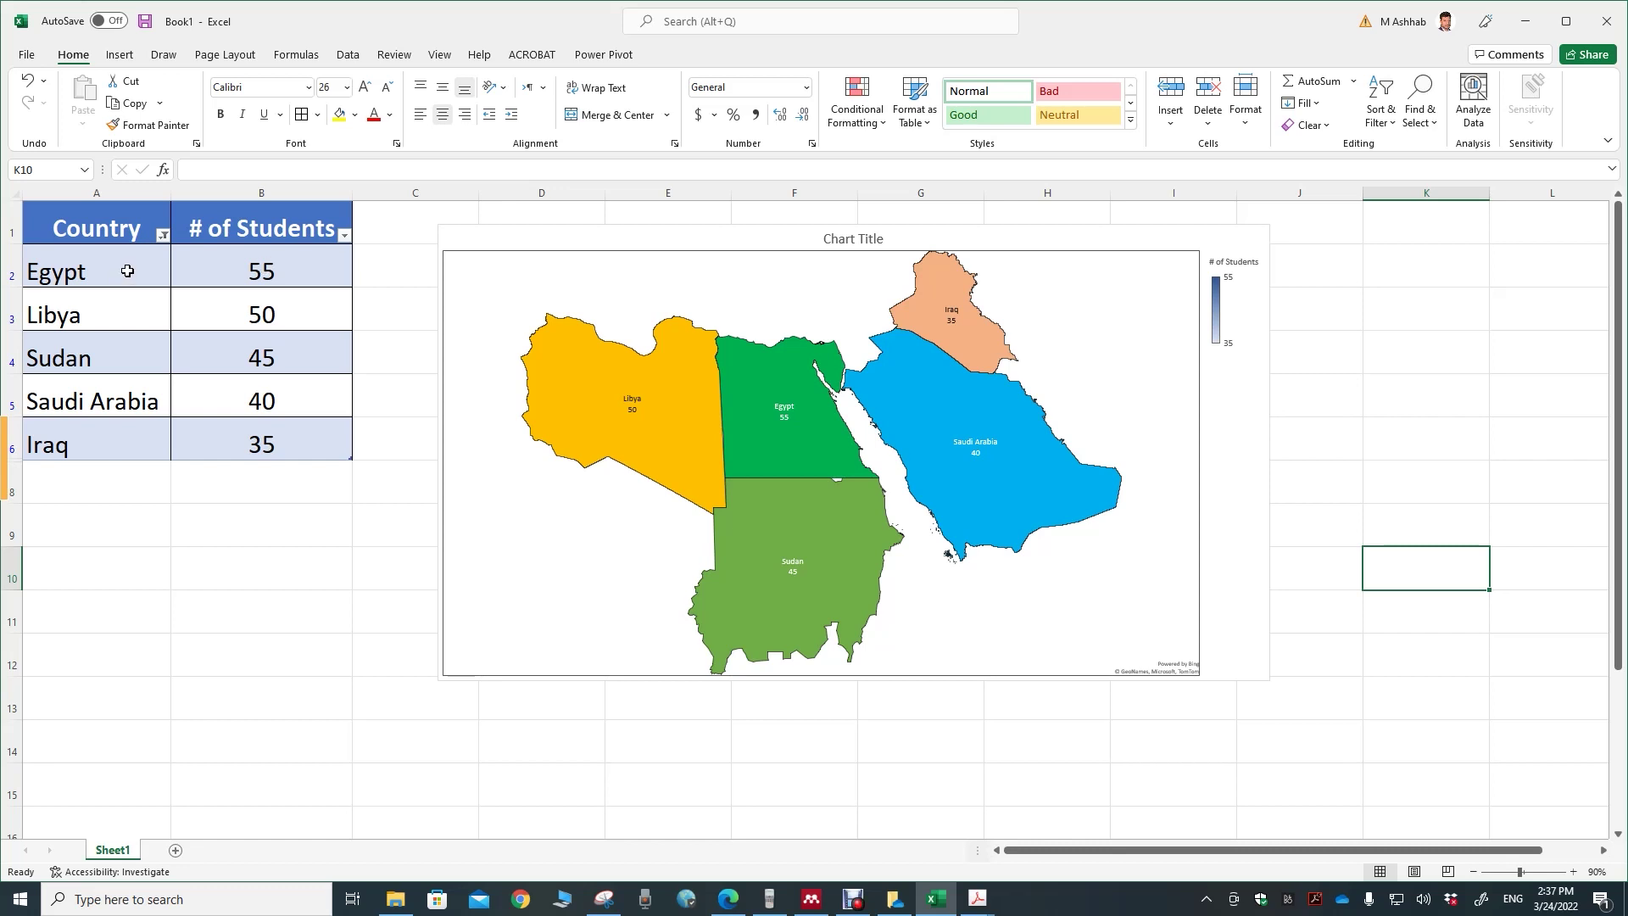
Select the country names and student counts, ending on cell A2 (Egypt).
{"action": "left_click_drag", "start_coordinate": [127, 271], "coordinate": [126, 435]}
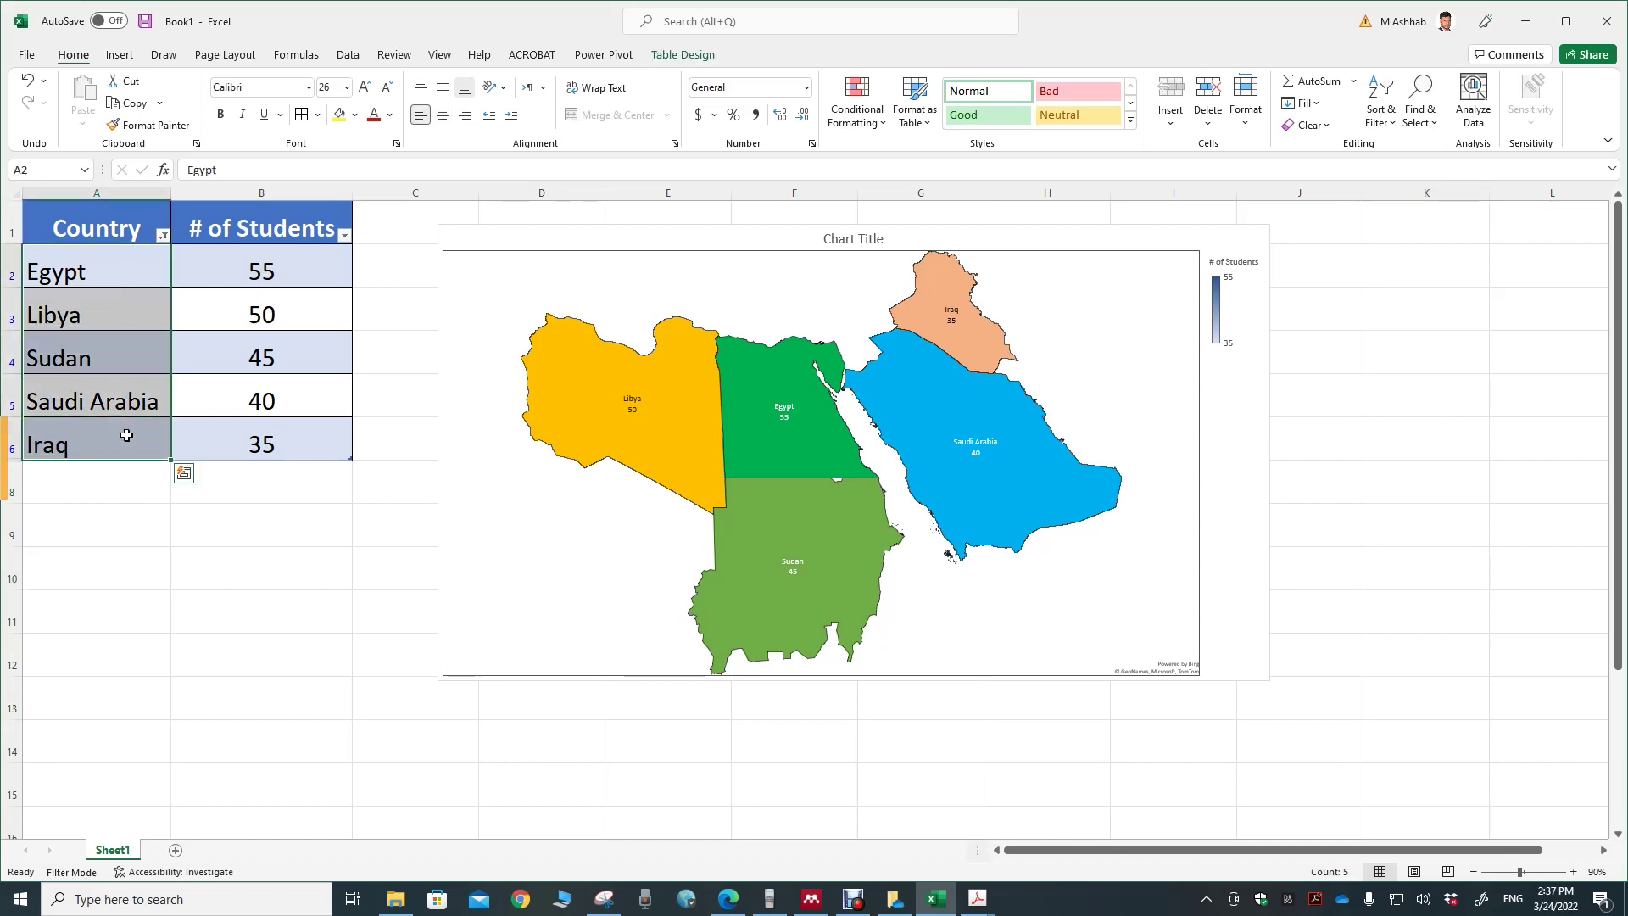
{"action": "left_click_drag", "start_coordinate": [303, 264], "coordinate": [302, 429]}
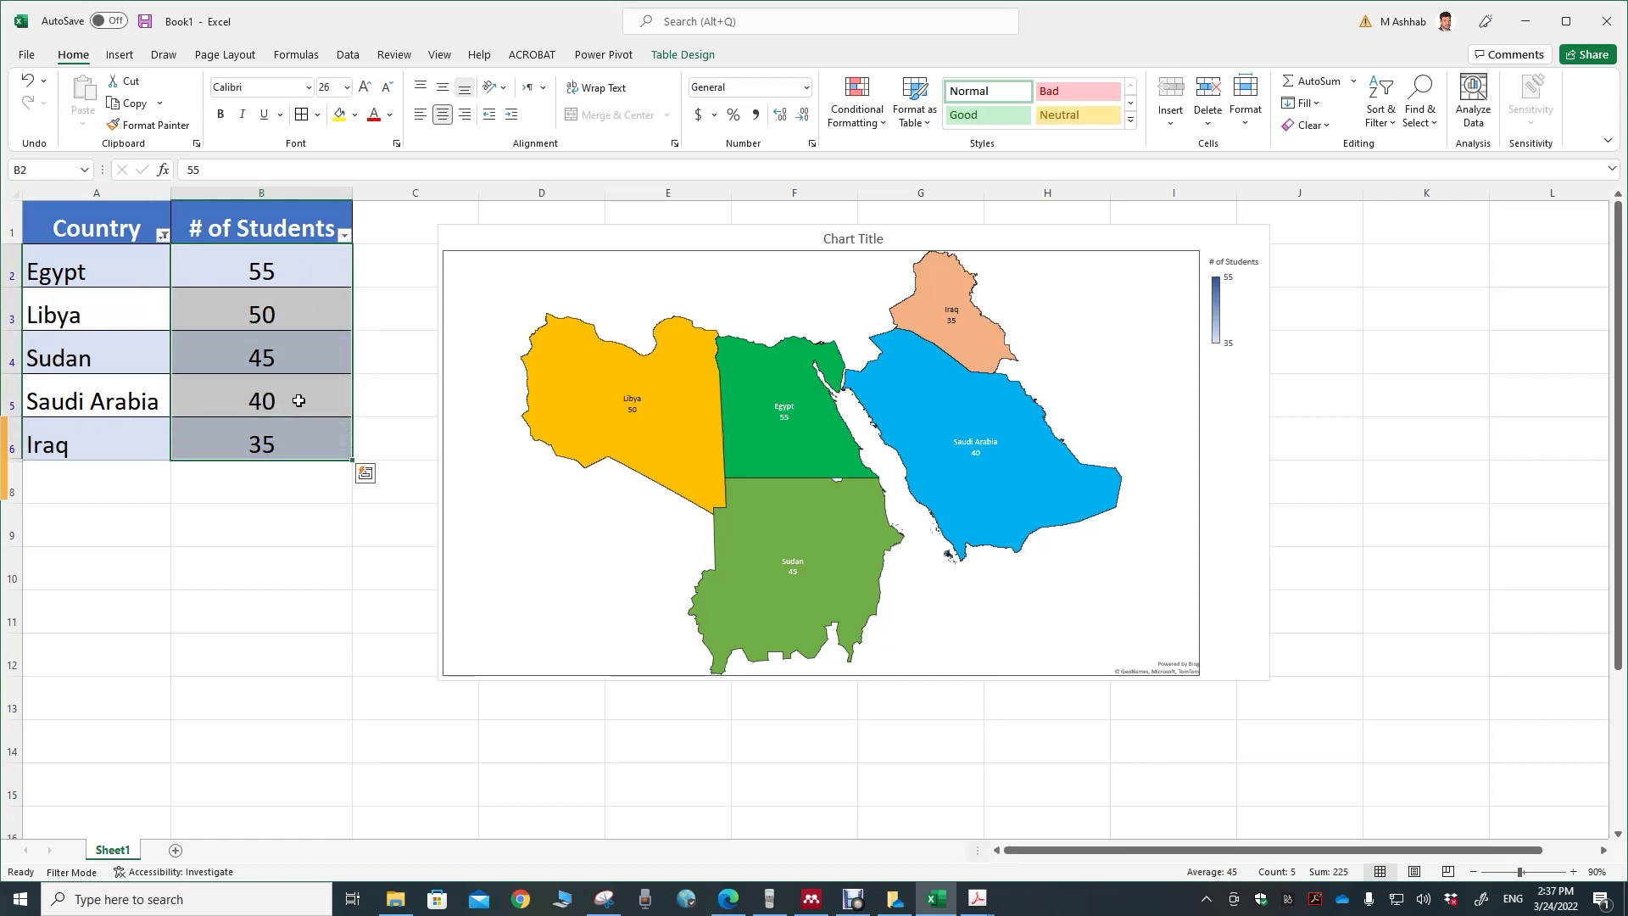
{"action": "left_click", "coordinate": [93, 524]}
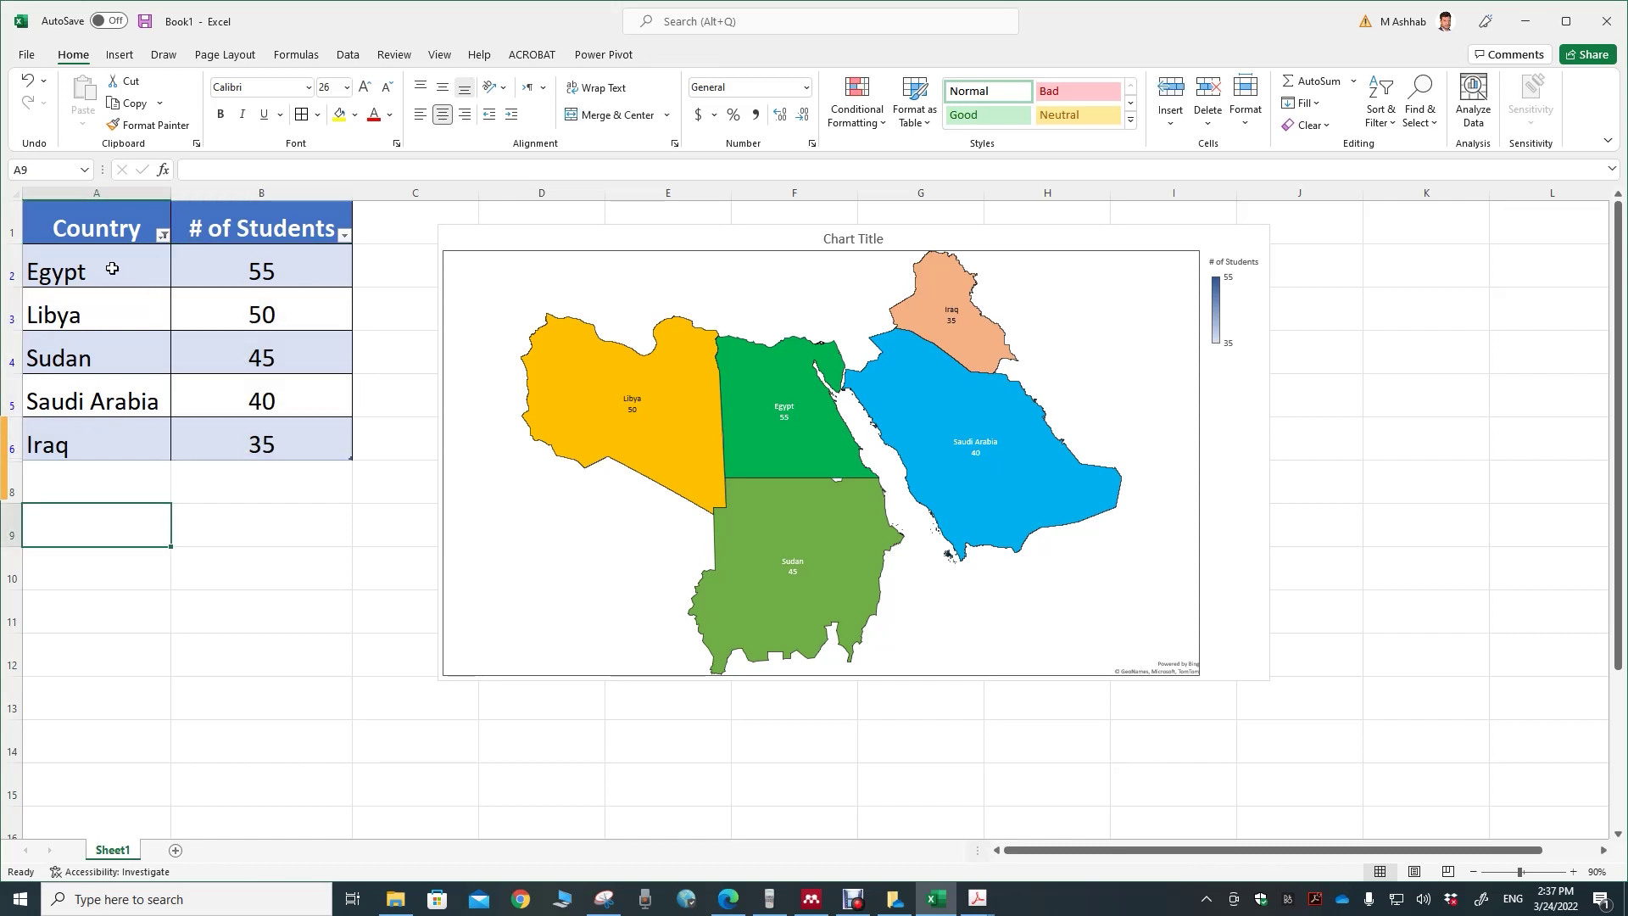
{"action": "left_click", "coordinate": [112, 269]}
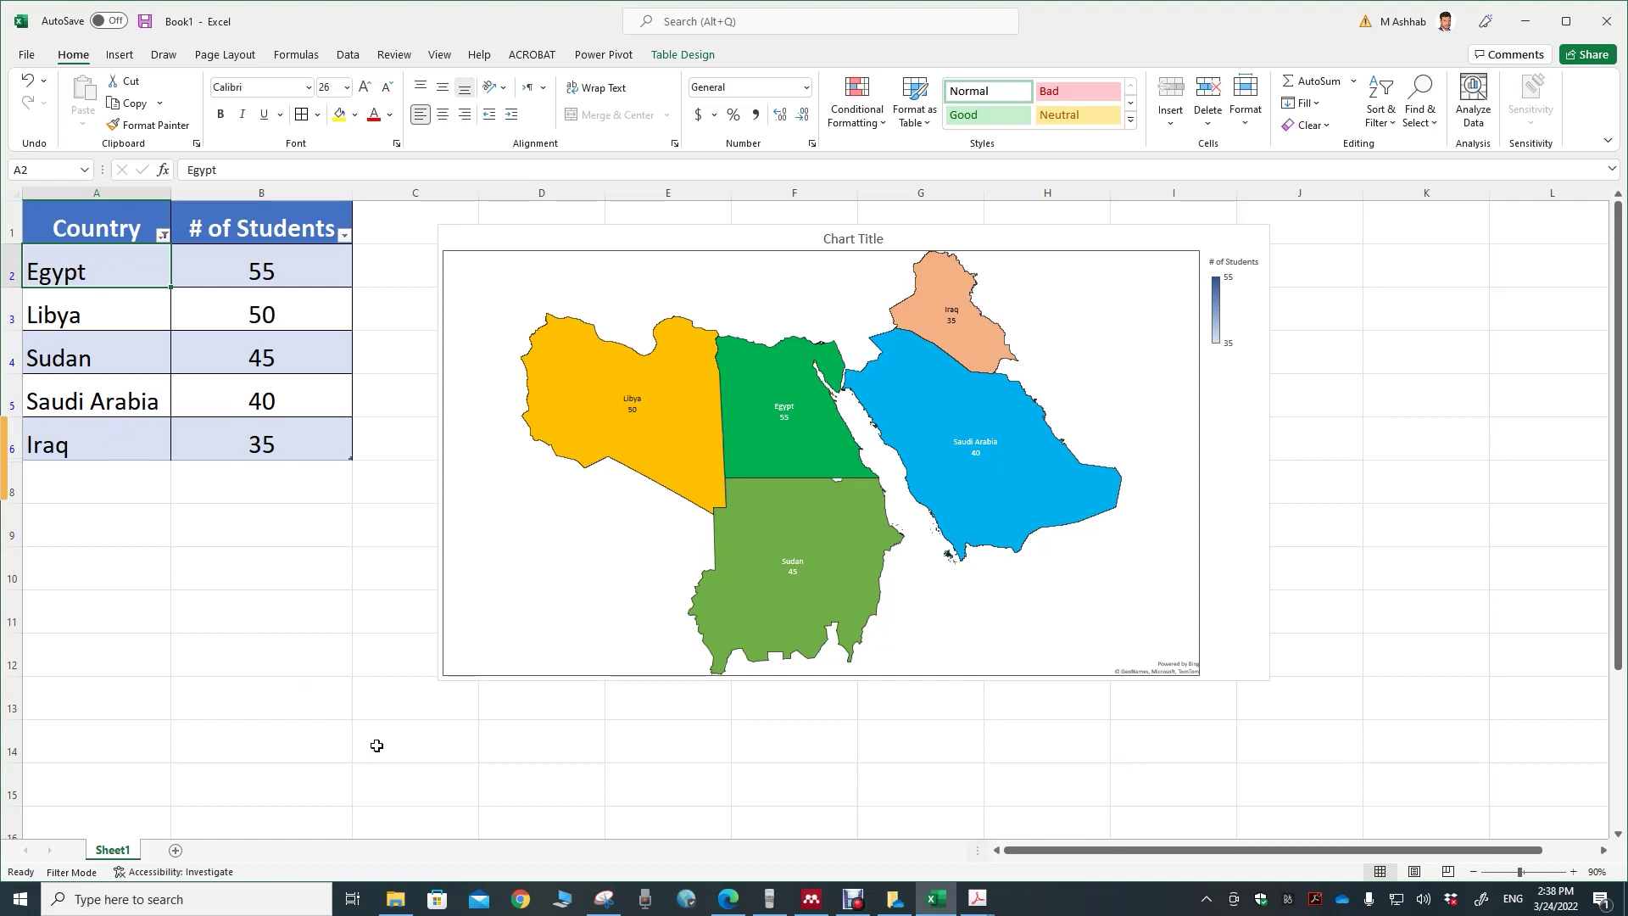
In the browser, open the iban.com country codes list and scroll down to Egypt.
{"action": "left_click", "coordinate": [727, 898]}
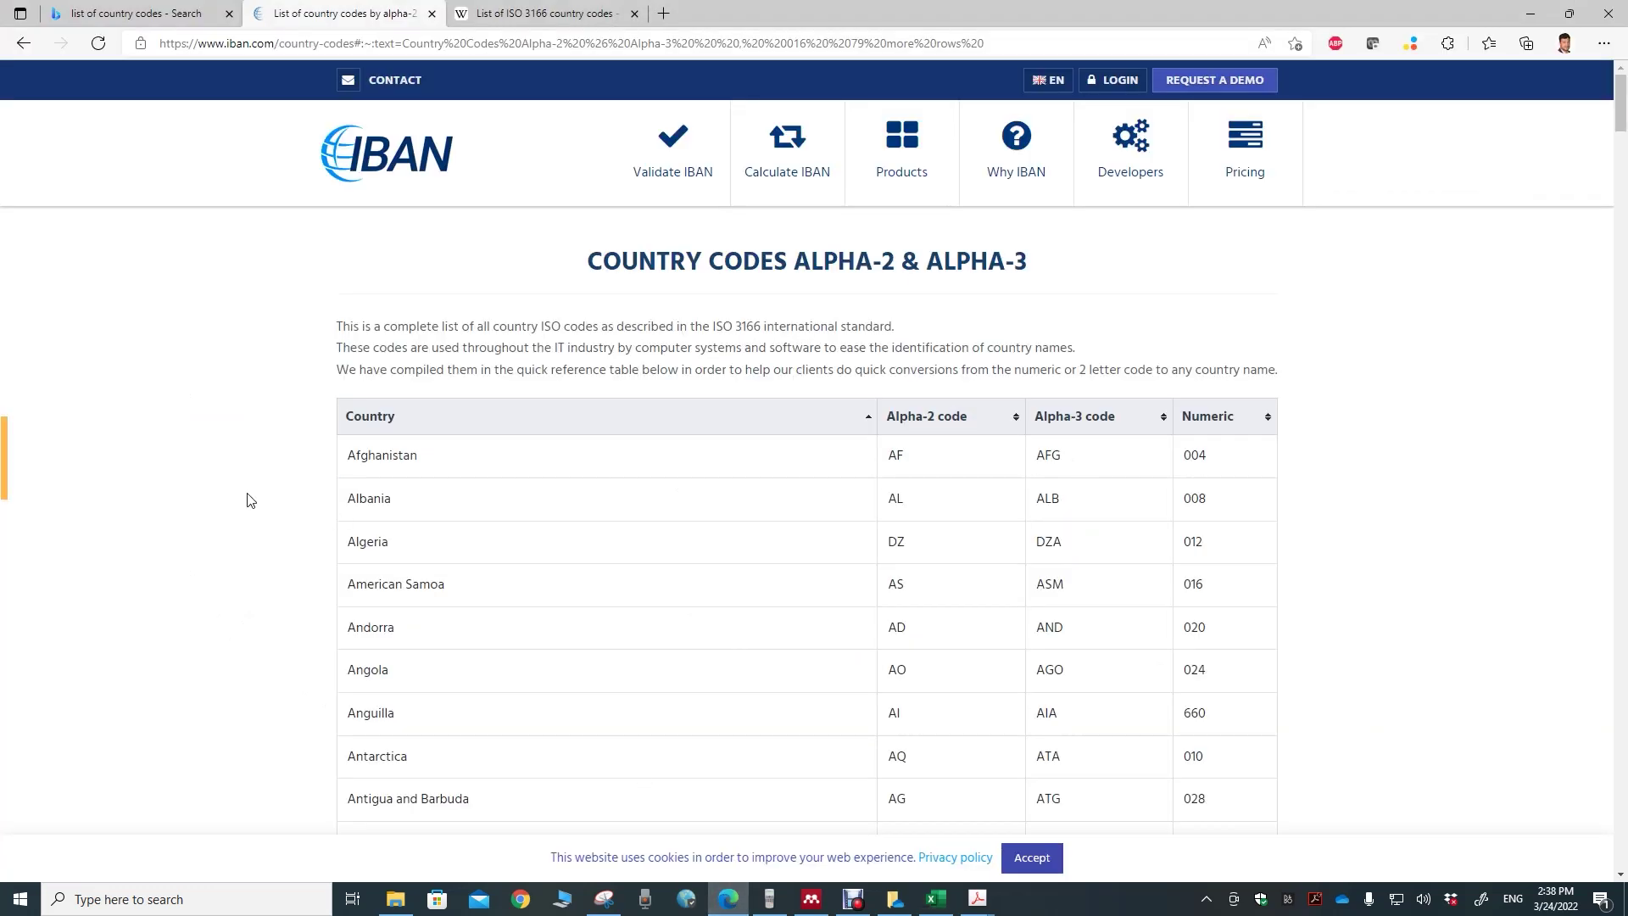
{"action": "left_click", "coordinate": [157, 17]}
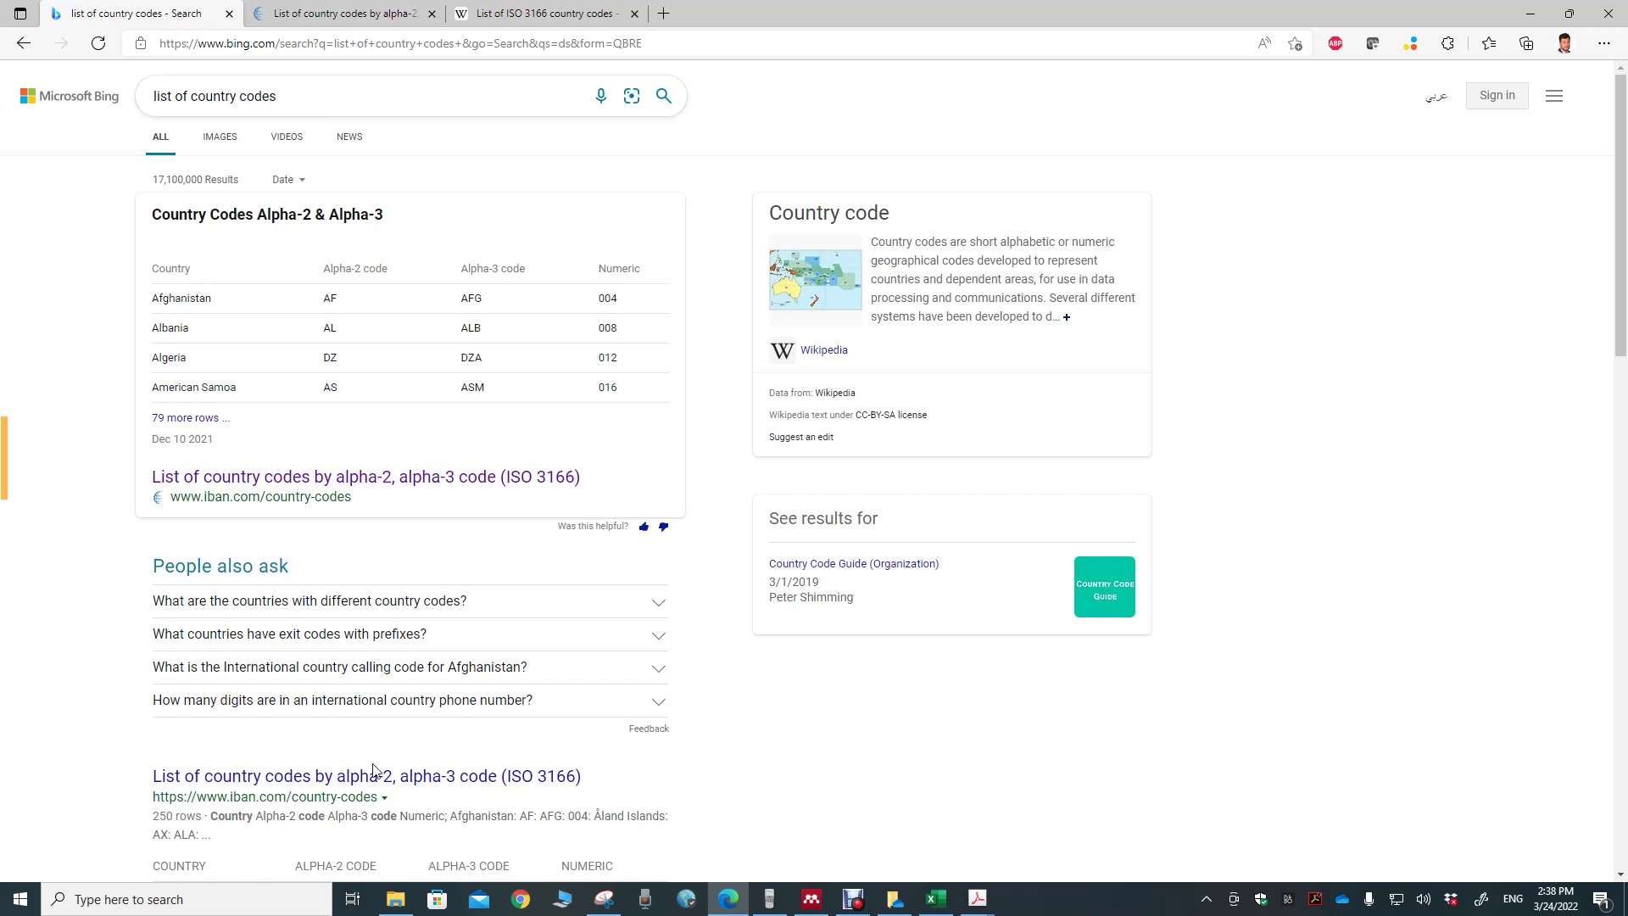
{"action": "left_click", "coordinate": [374, 477]}
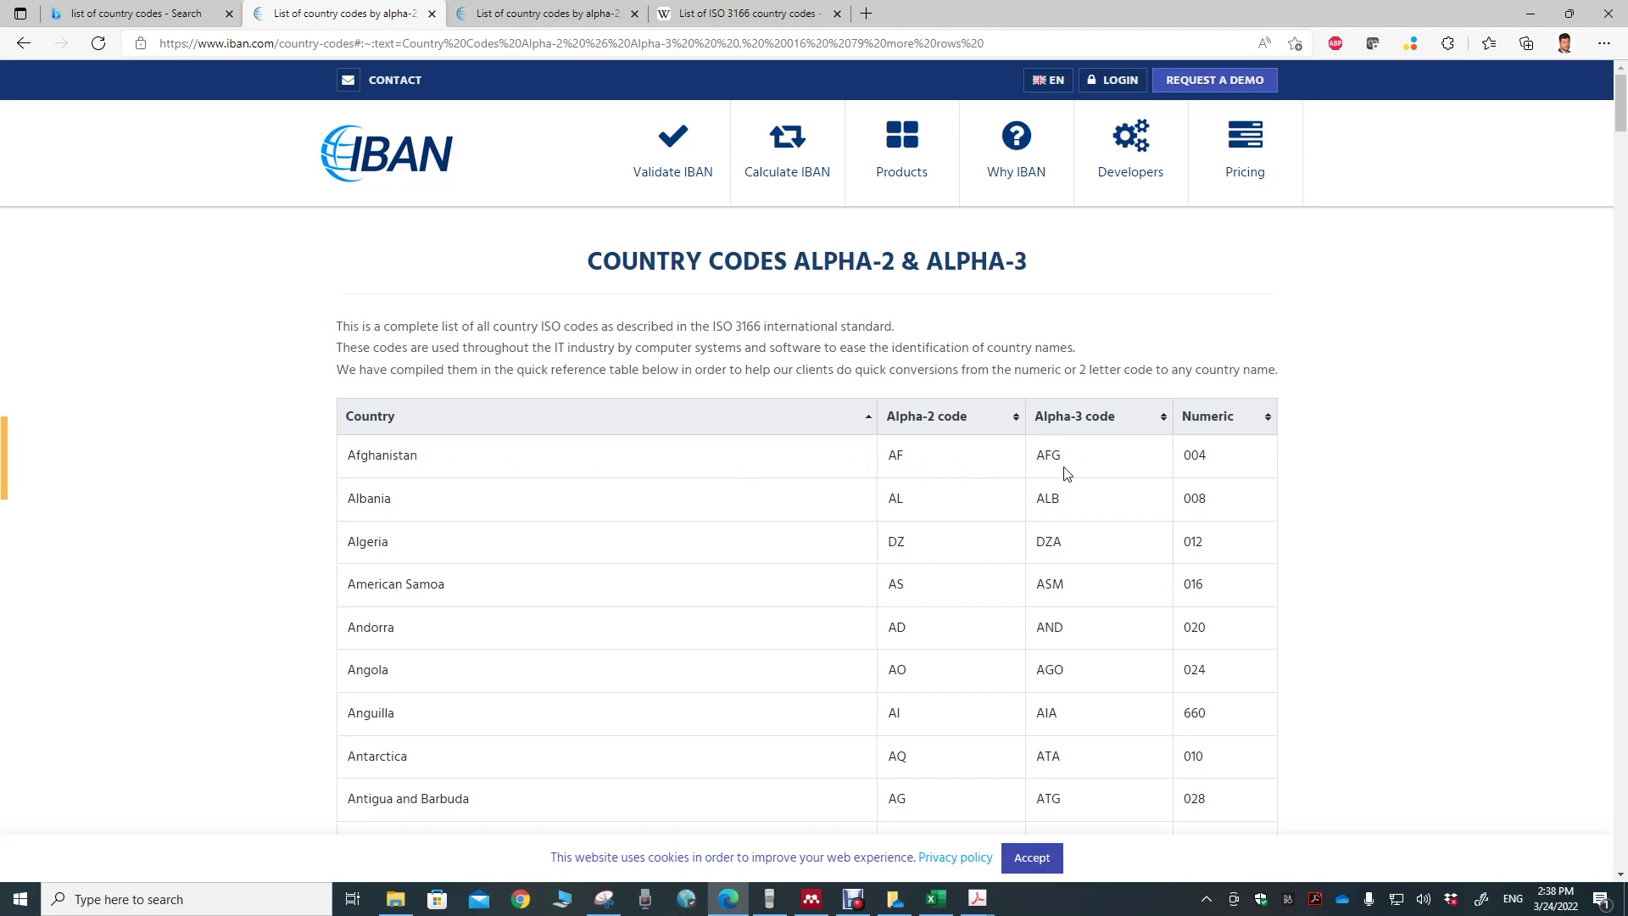
{"action": "scroll", "coordinate": [922, 545], "scroll_direction": "down", "scroll_amount": 6}
{"action": "scroll", "coordinate": [865, 540], "scroll_direction": "down", "scroll_amount": 6}
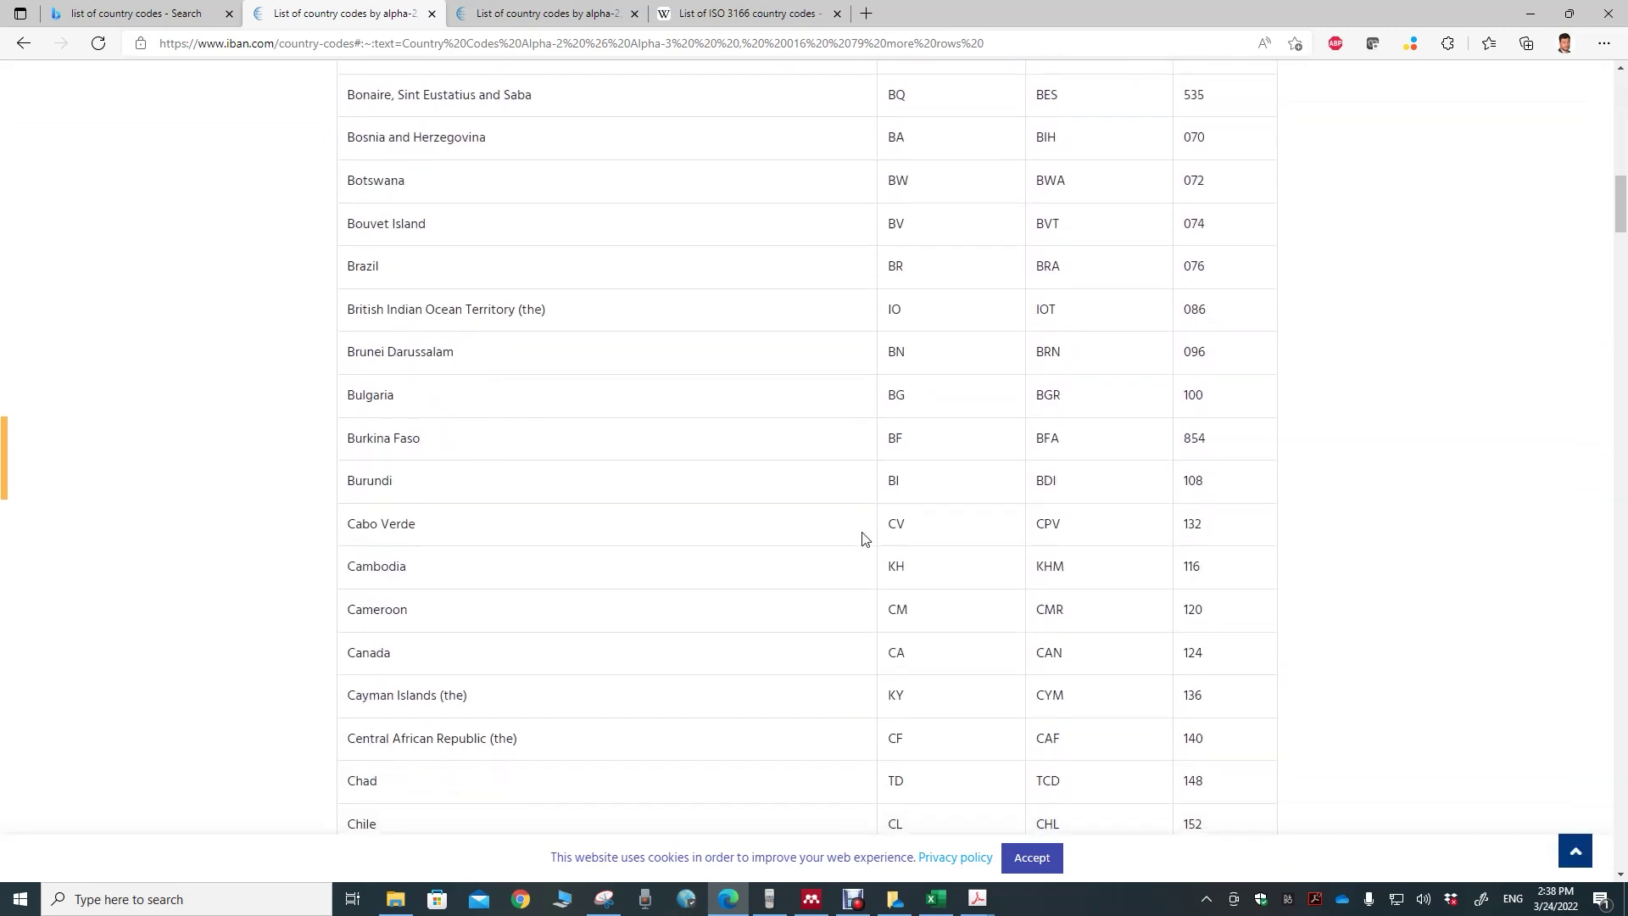
{"action": "scroll", "coordinate": [664, 540], "scroll_direction": "down", "scroll_amount": 4}
{"action": "scroll", "coordinate": [662, 541], "scroll_direction": "down", "scroll_amount": 10}
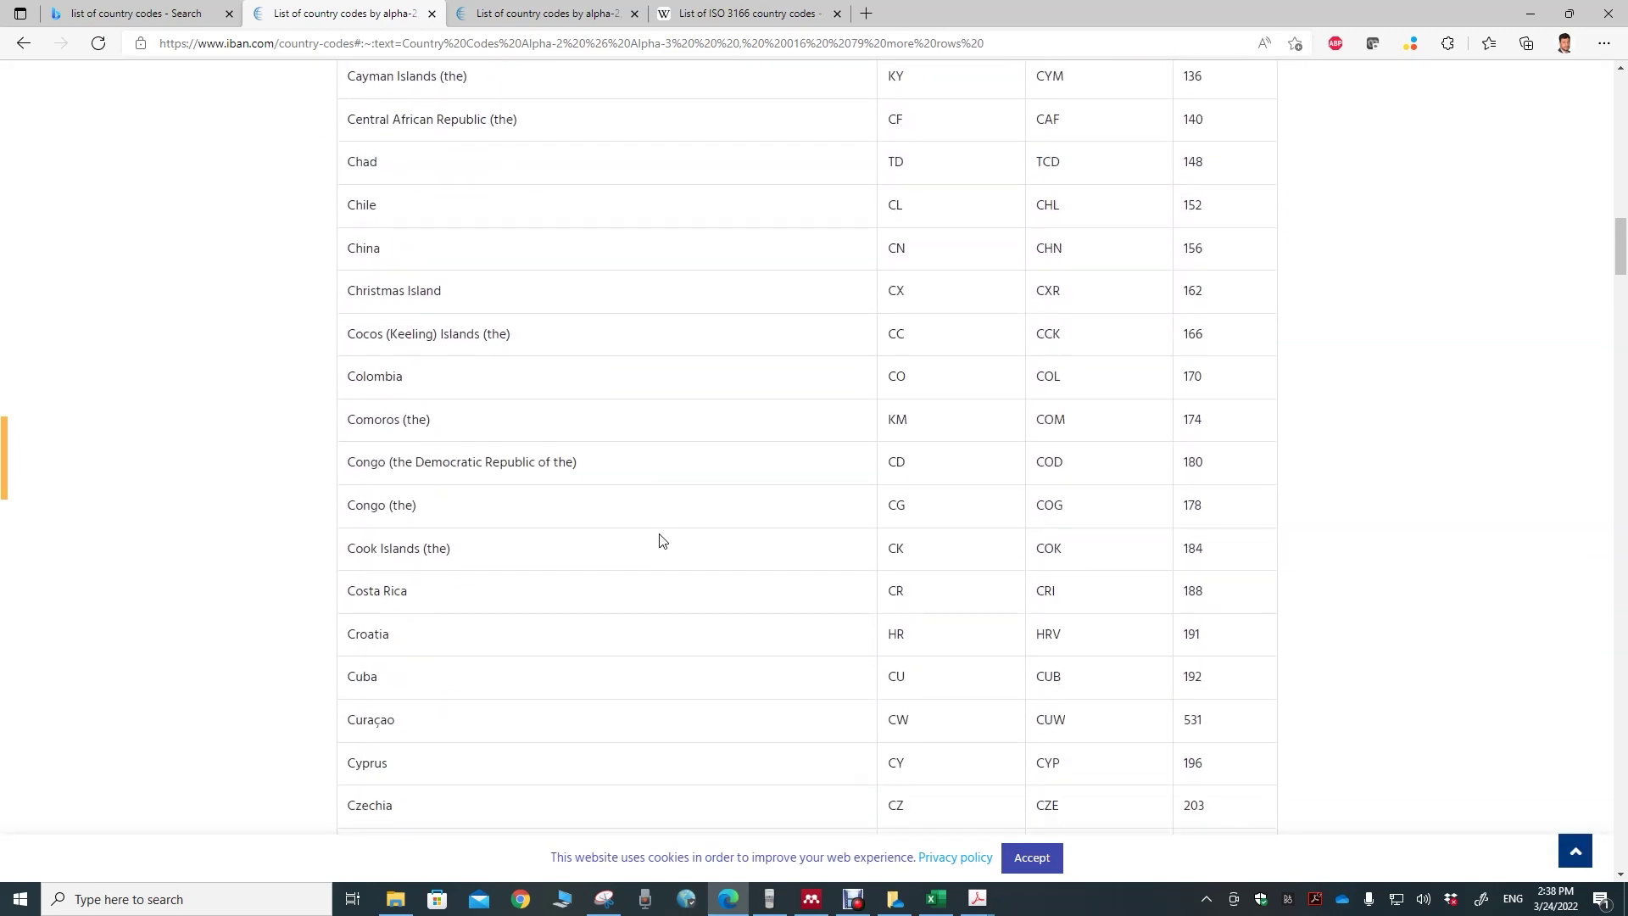
{"action": "scroll", "coordinate": [660, 540], "scroll_direction": "down", "scroll_amount": 2}
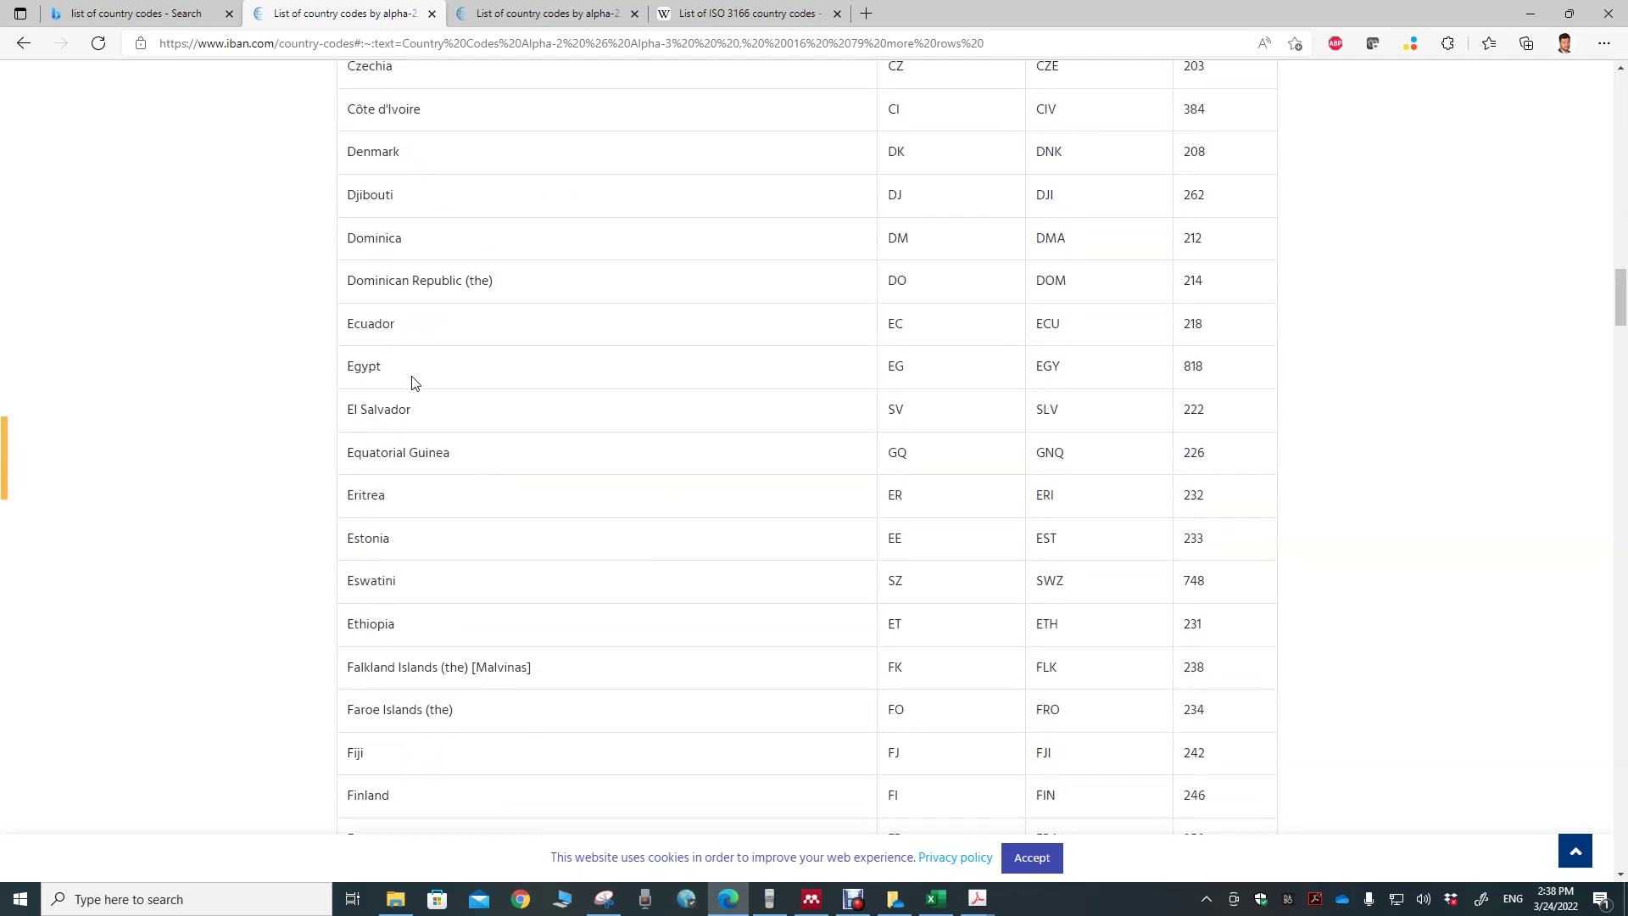
Copy Egypt's name and its three-letter code EGY from the codes list.
{"action": "left_click_drag", "start_coordinate": [347, 374], "coordinate": [381, 371]}
{"action": "key", "text": "ctrl+c"}
{"action": "left_click_drag", "start_coordinate": [888, 369], "coordinate": [906, 370]}
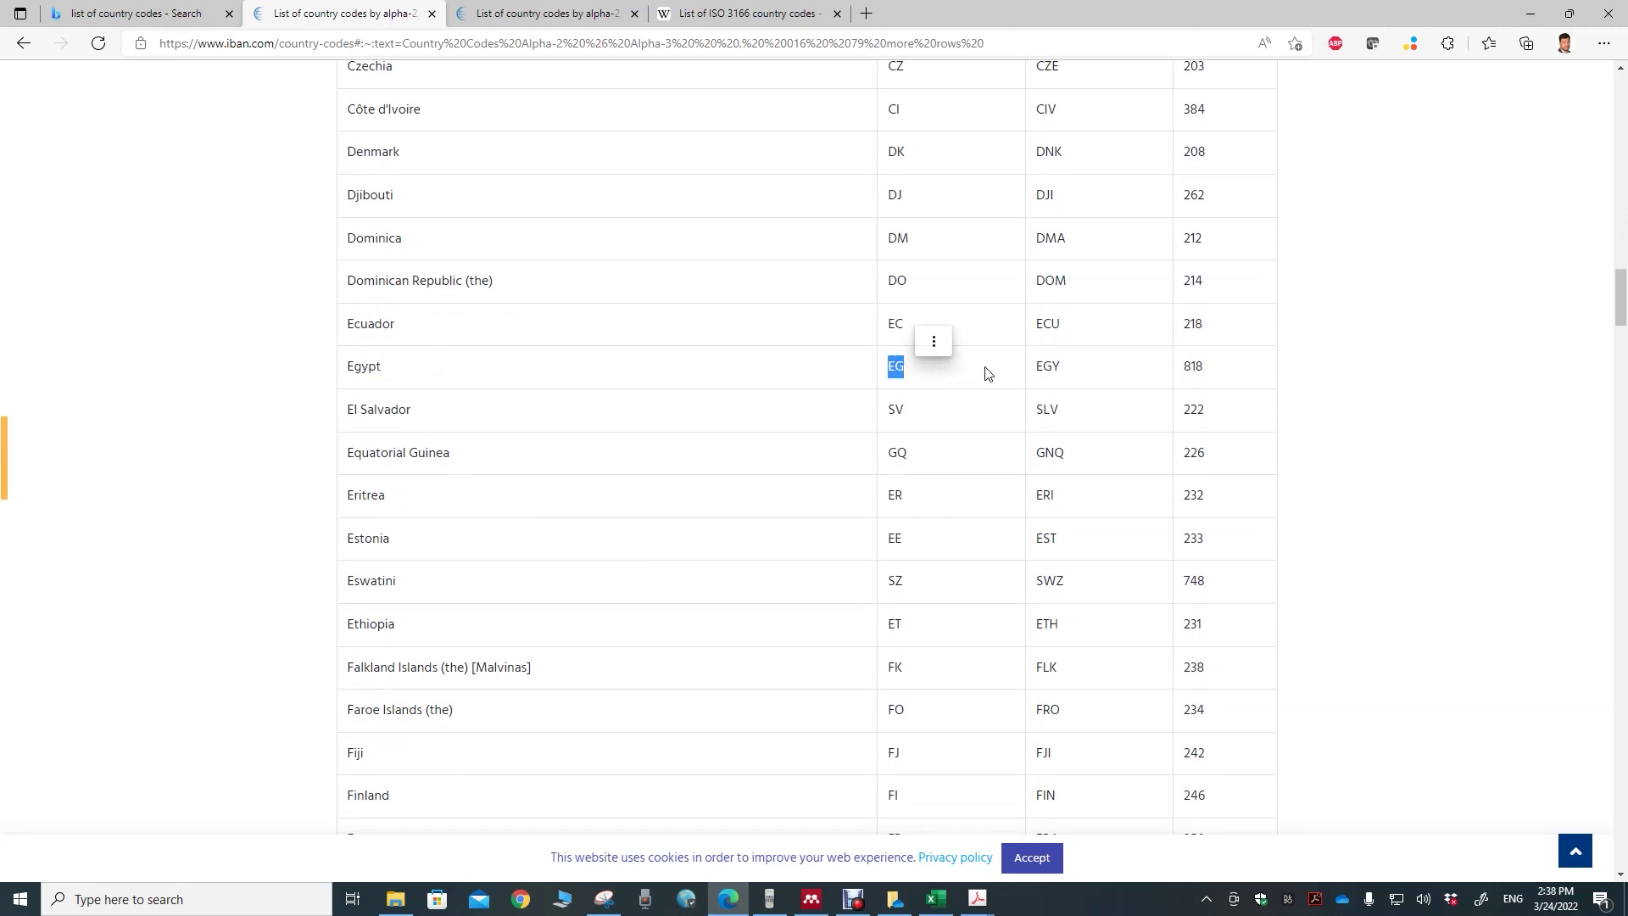
{"action": "left_click_drag", "start_coordinate": [1037, 370], "coordinate": [1065, 371]}
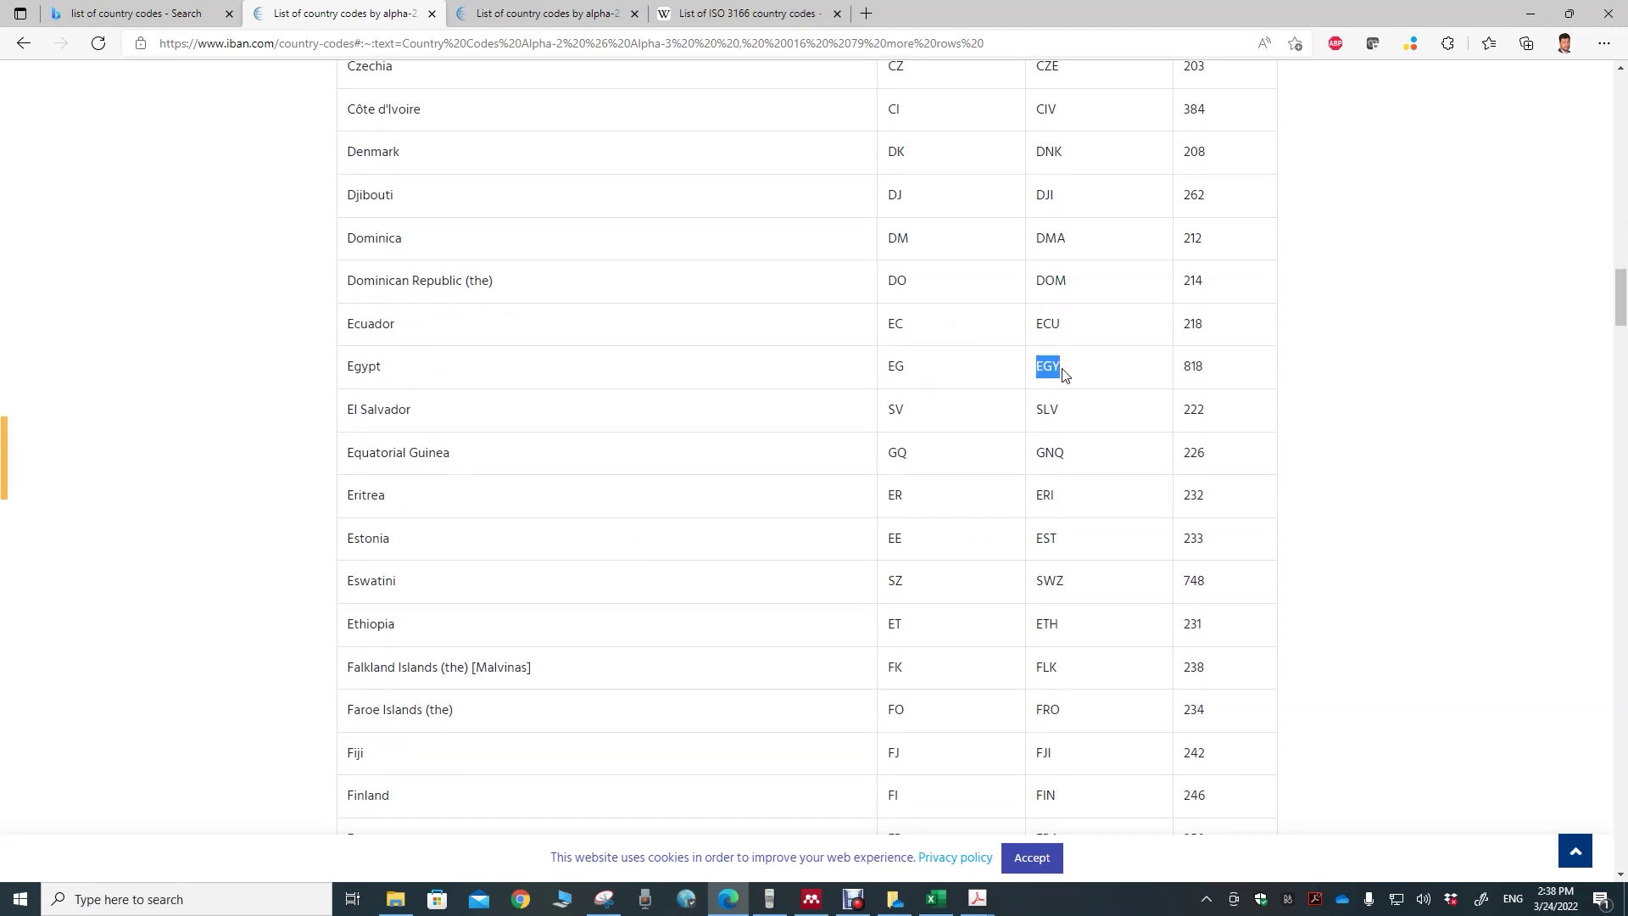
{"action": "key", "text": "ctrl+c"}
{"action": "left_click", "coordinate": [1531, 13]}
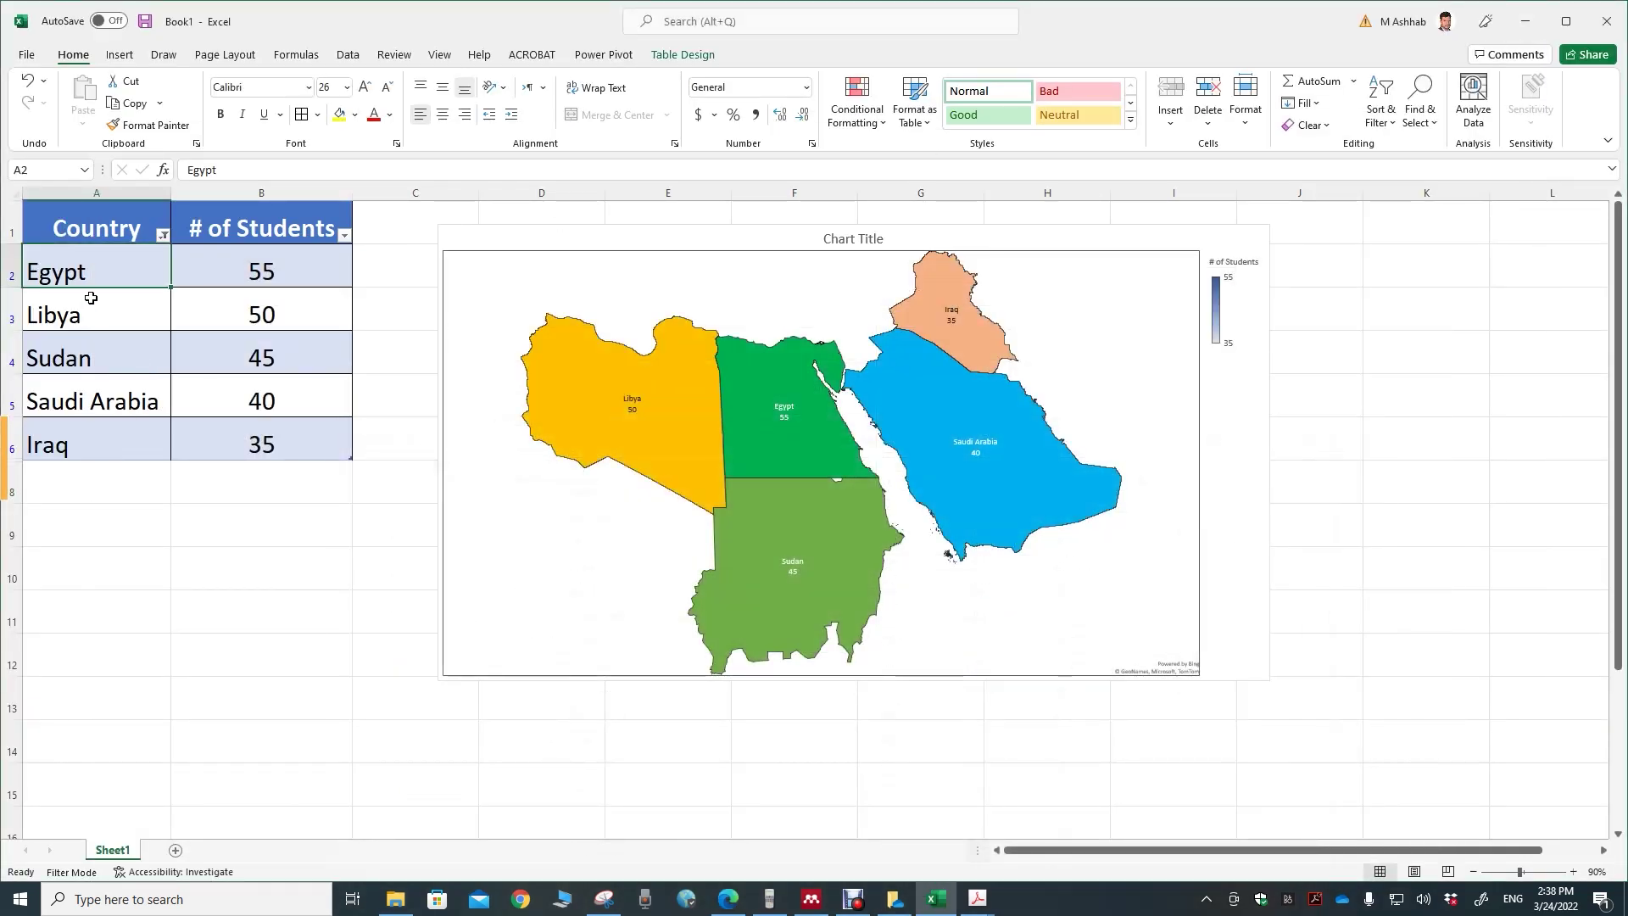
Reselect the country and count columns, then delete the old map chart.
{"action": "left_click_drag", "start_coordinate": [104, 275], "coordinate": [99, 427]}
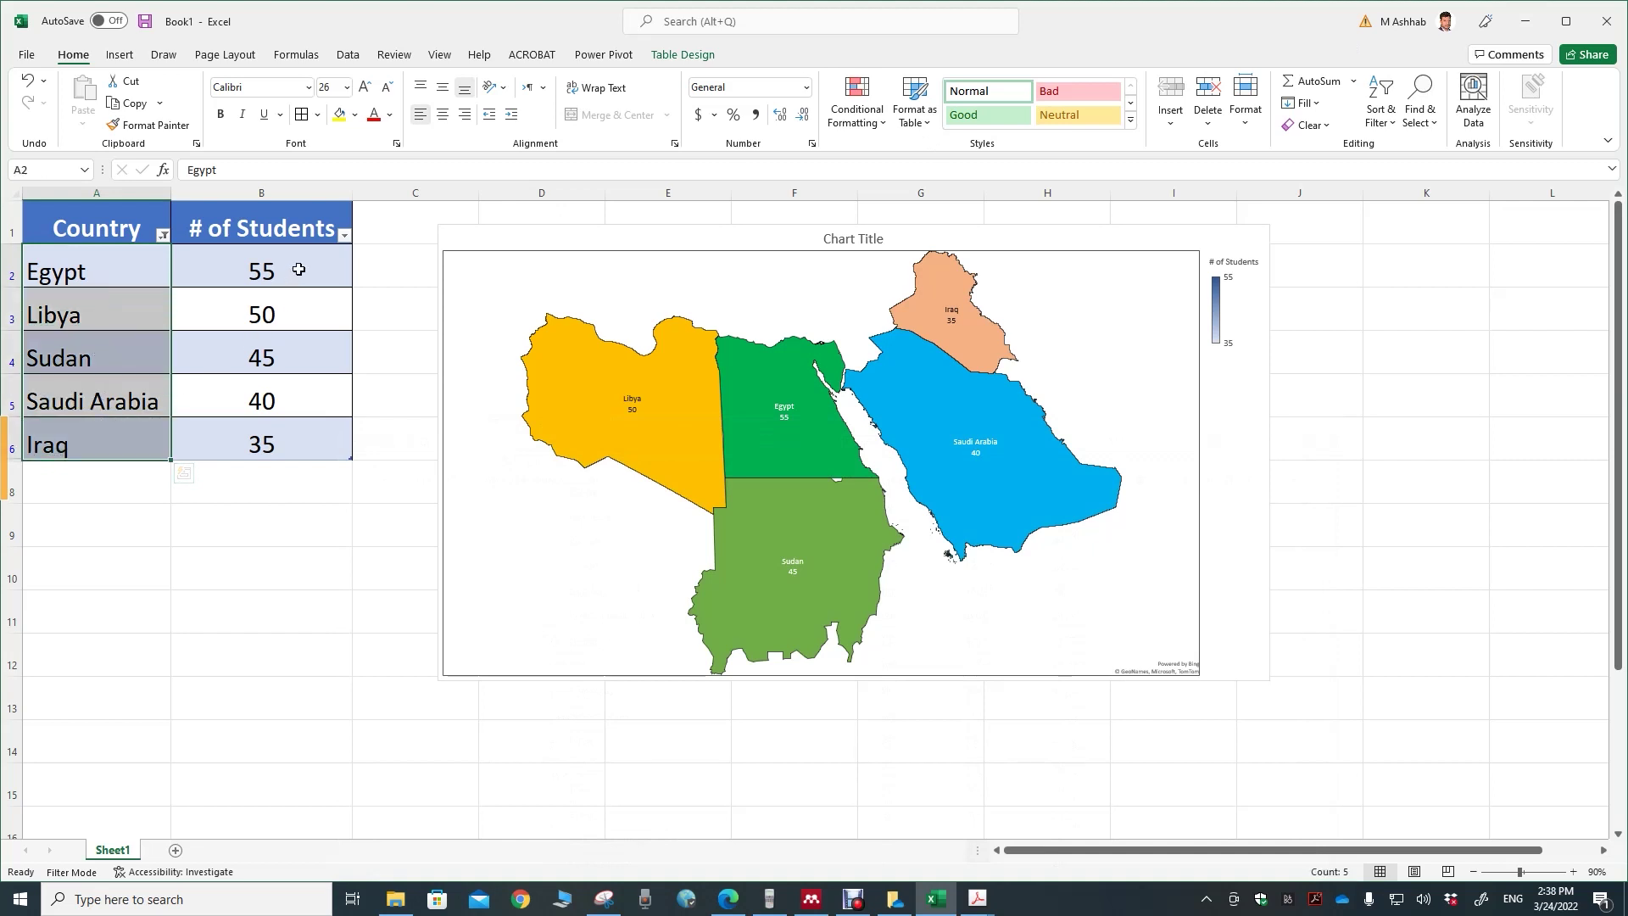
{"action": "mouse_move", "coordinate": [299, 268]}
{"action": "left_mouse_down"}
{"action": "mouse_move", "coordinate": [328, 399]}
{"action": "mouse_move", "coordinate": [290, 419]}
{"action": "left_mouse_up"}
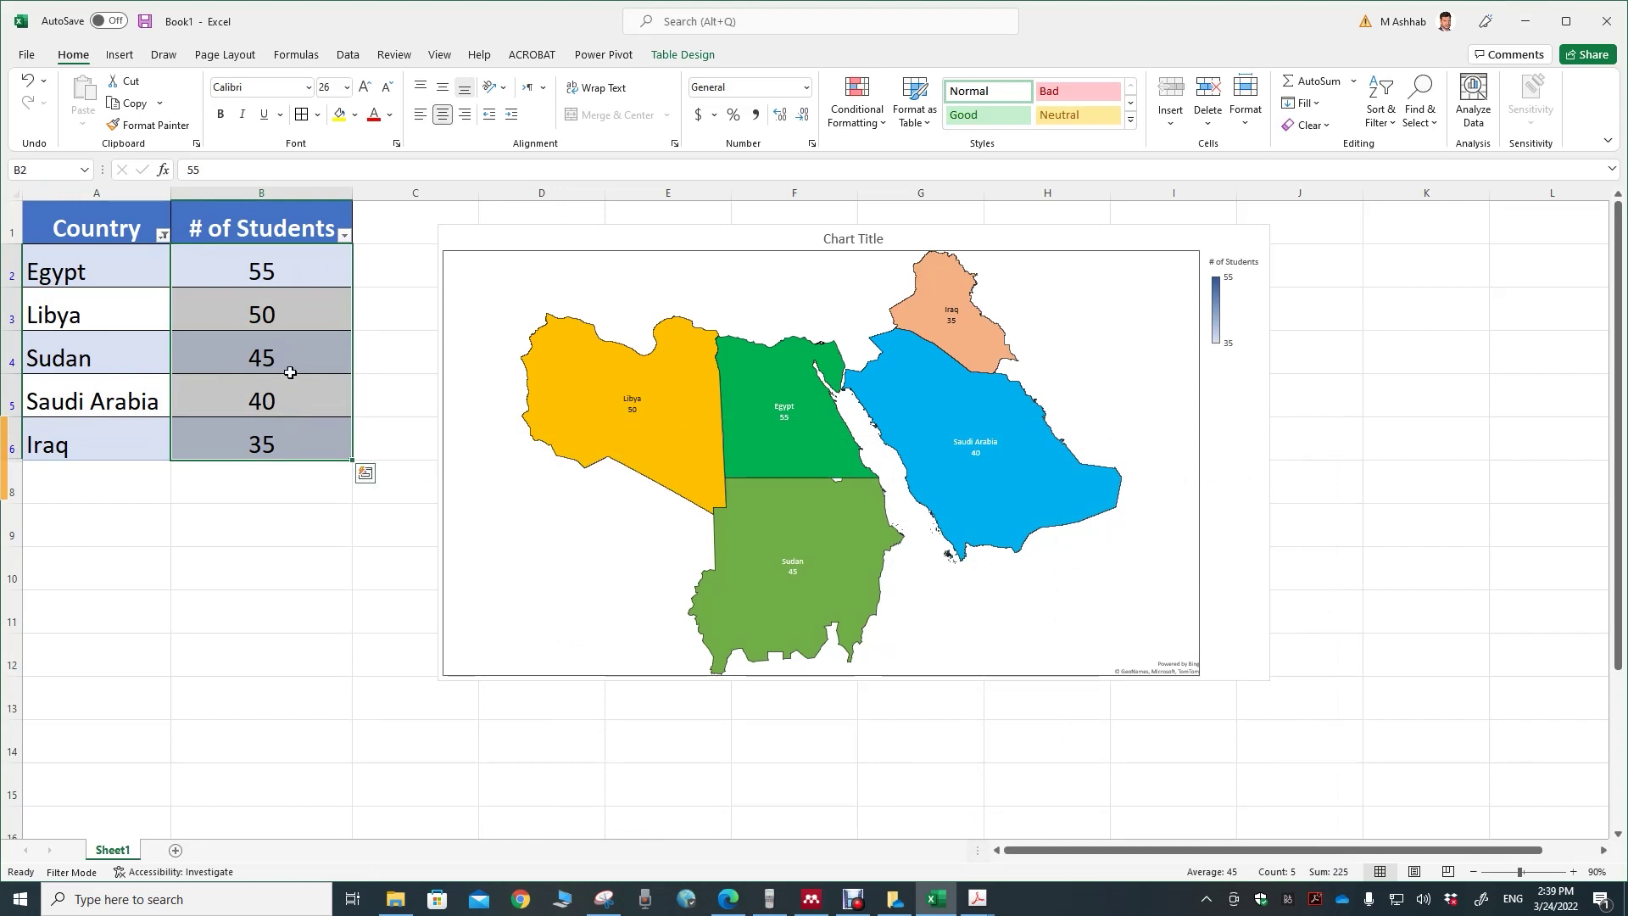
{"action": "left_click", "coordinate": [489, 240]}
{"action": "key", "text": "Delete"}
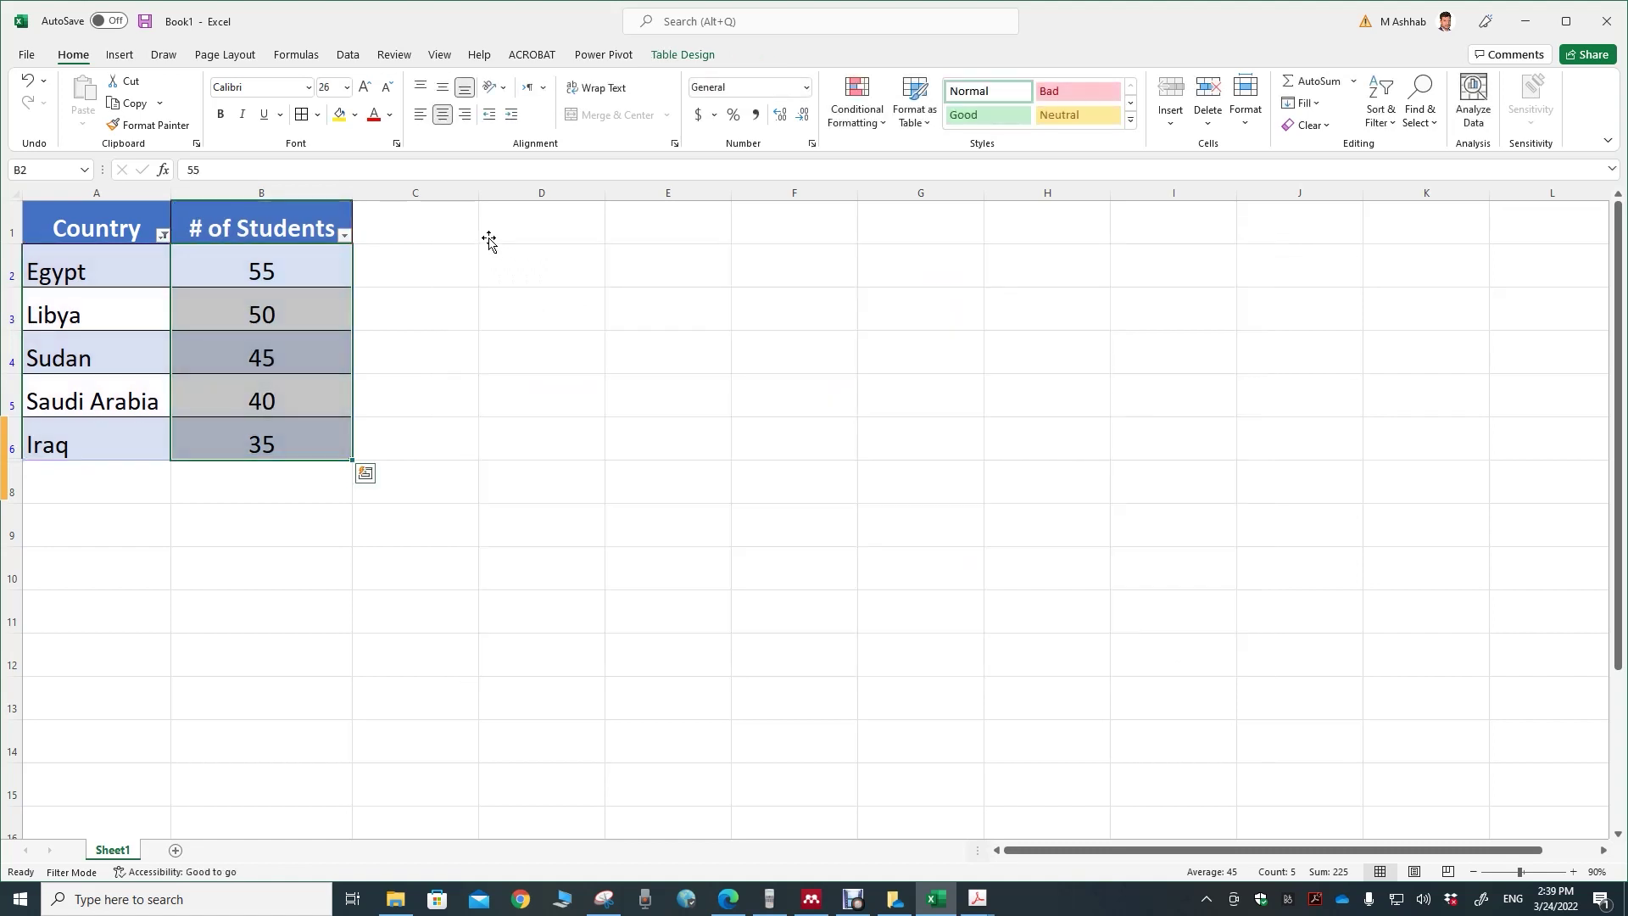
Insert a Filled Map chart from the whole table A1:B6.
{"action": "left_click", "coordinate": [518, 524]}
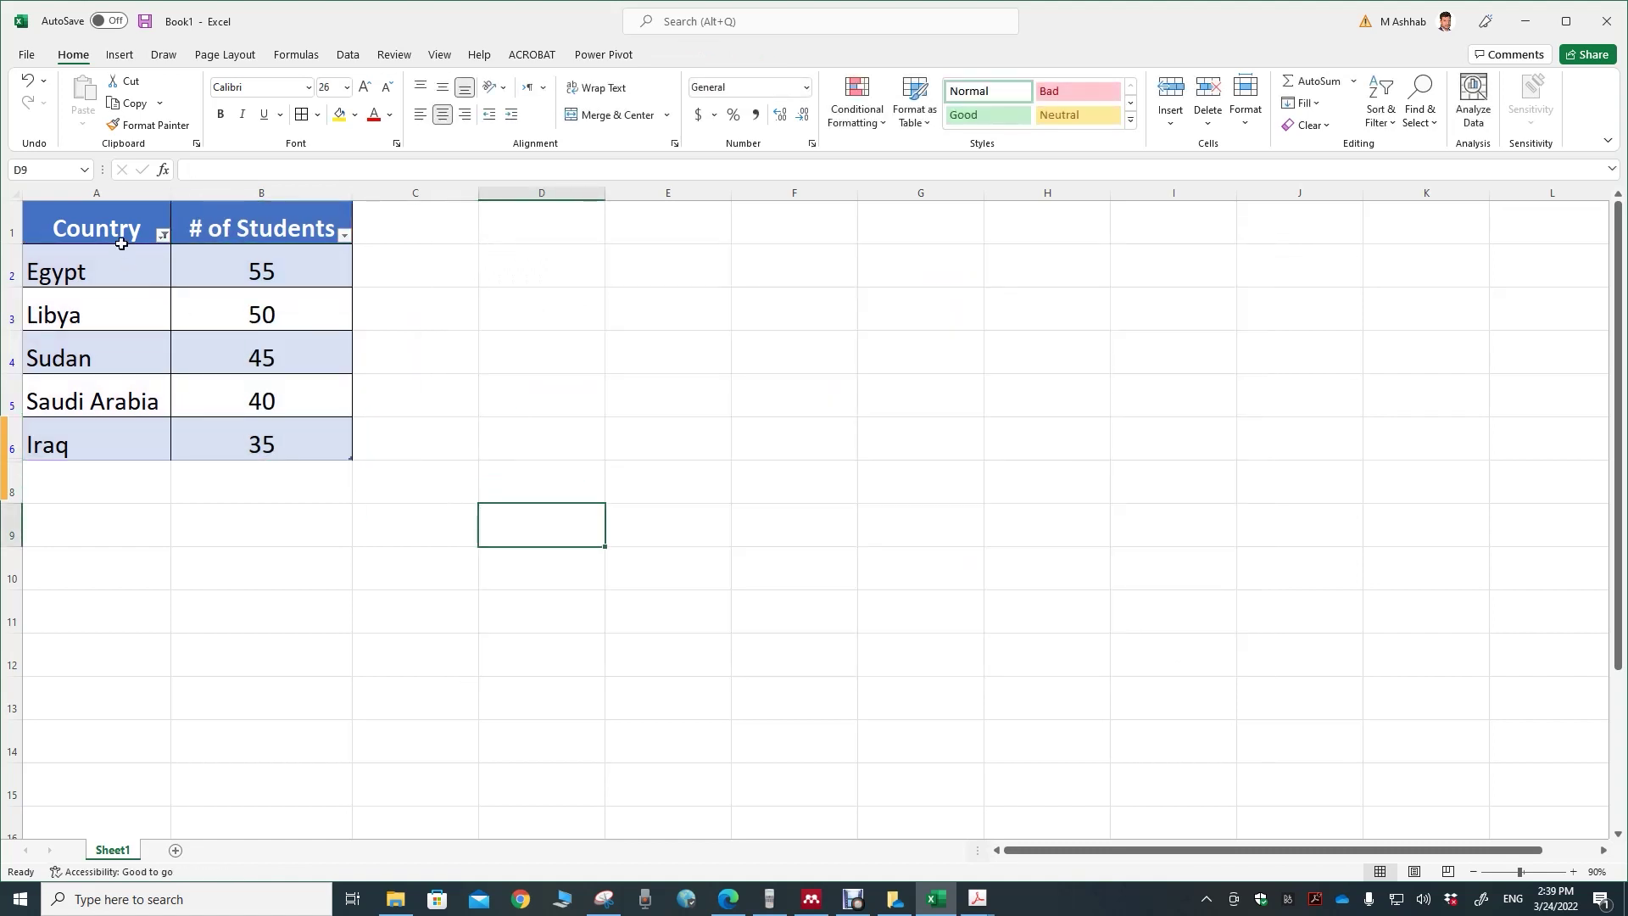
{"action": "left_click_drag", "start_coordinate": [115, 229], "coordinate": [249, 425]}
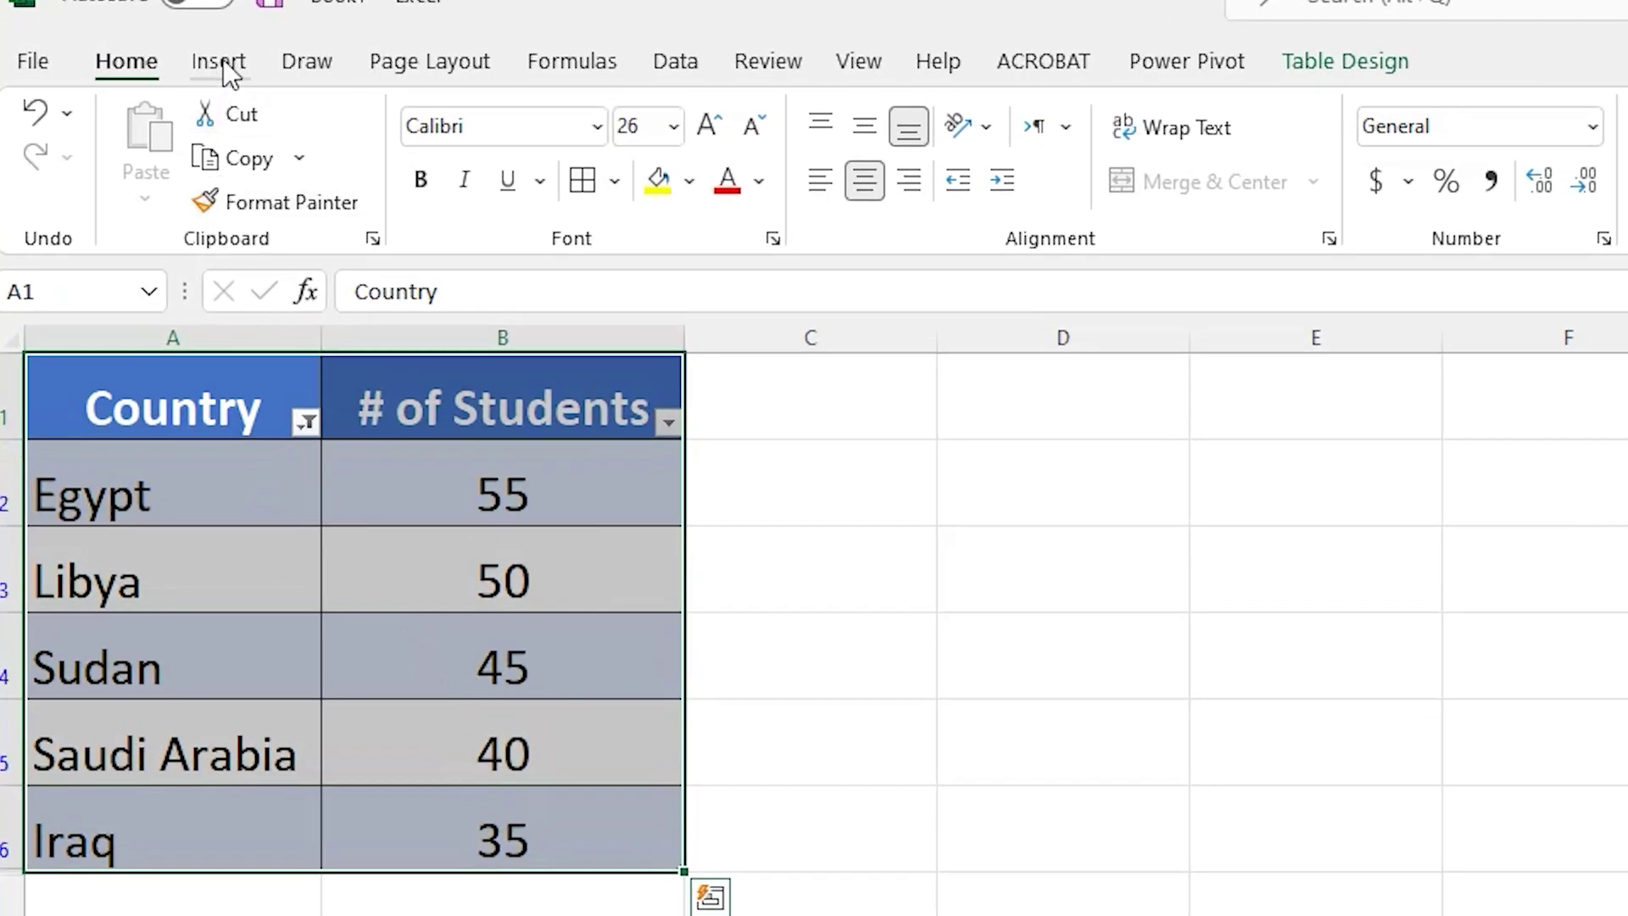
{"action": "left_click", "coordinate": [119, 54]}
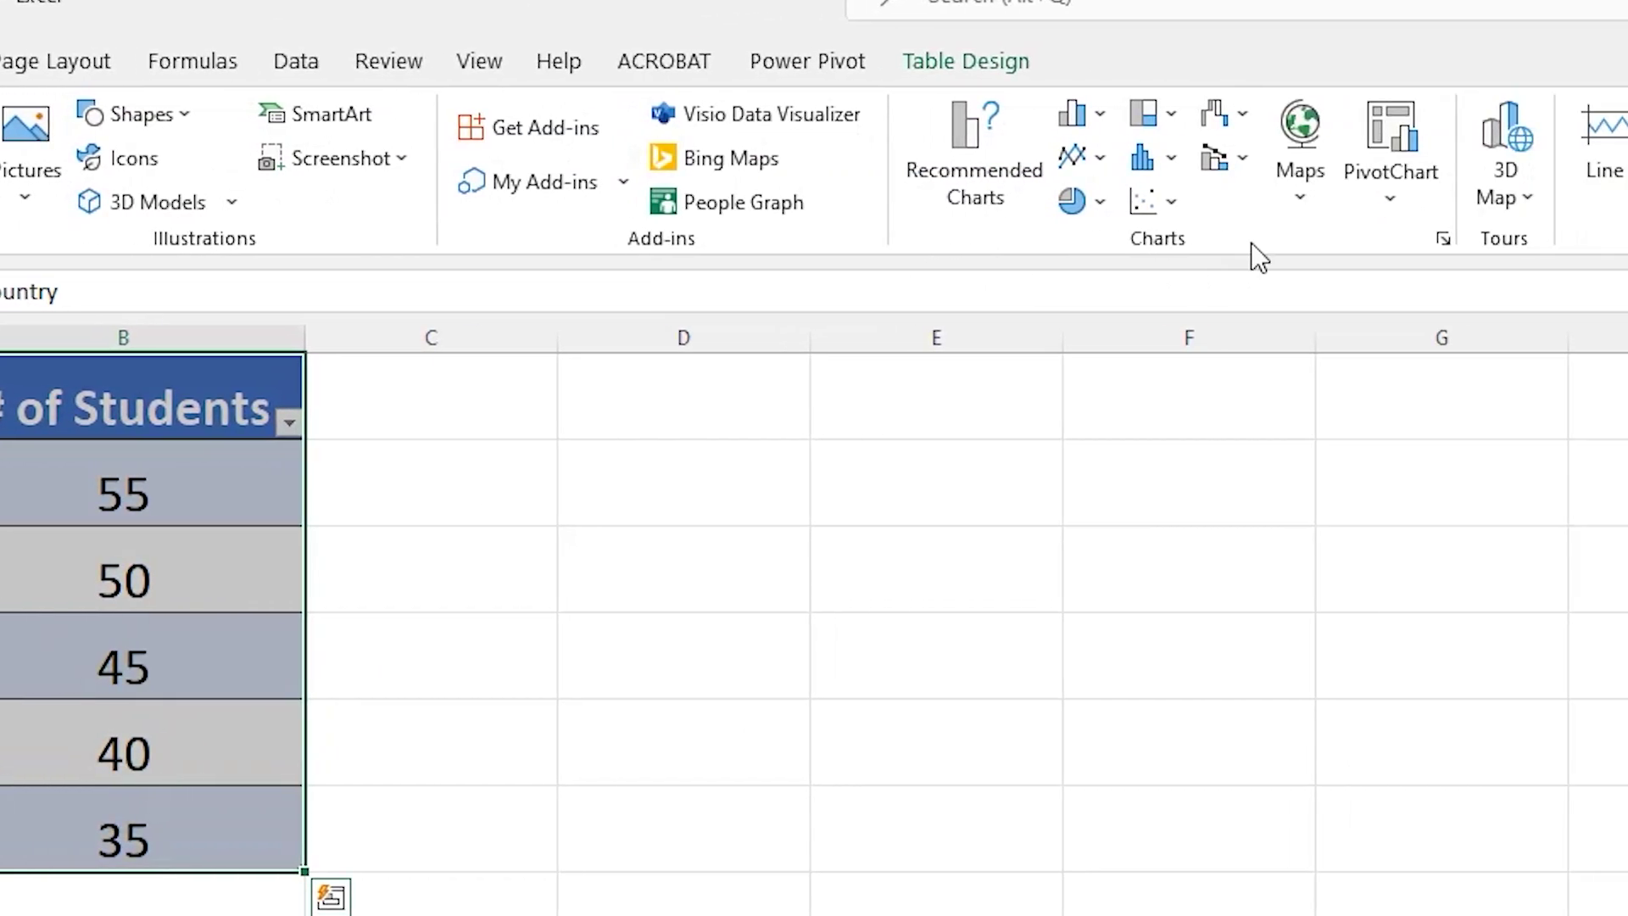
{"action": "left_click", "coordinate": [1003, 186]}
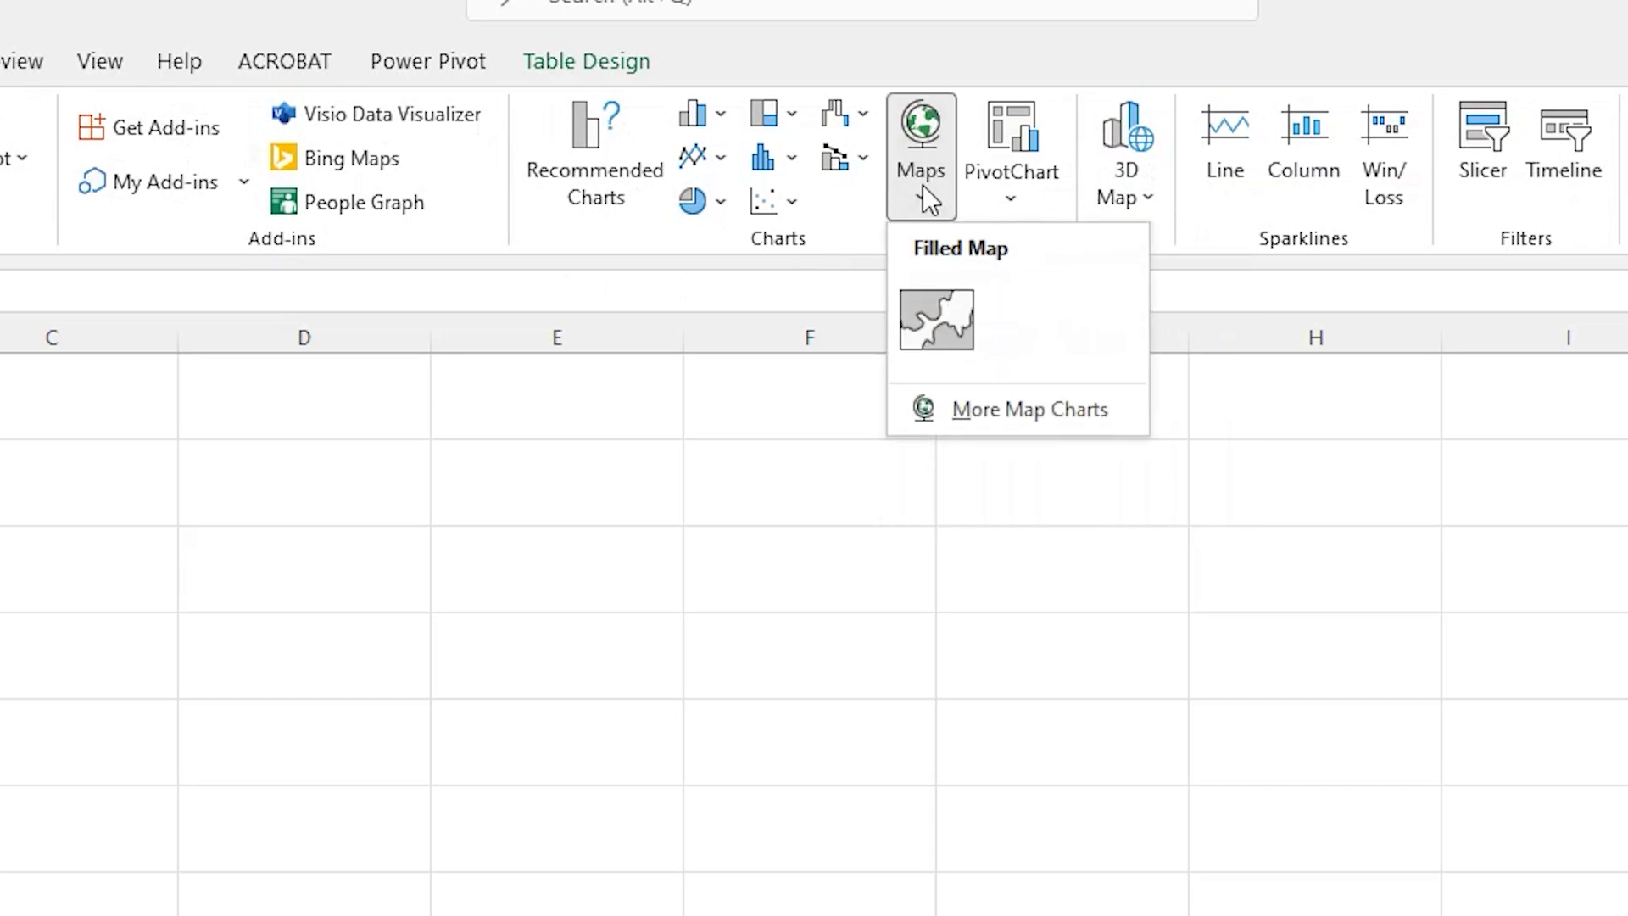
{"action": "left_click", "coordinate": [946, 333]}
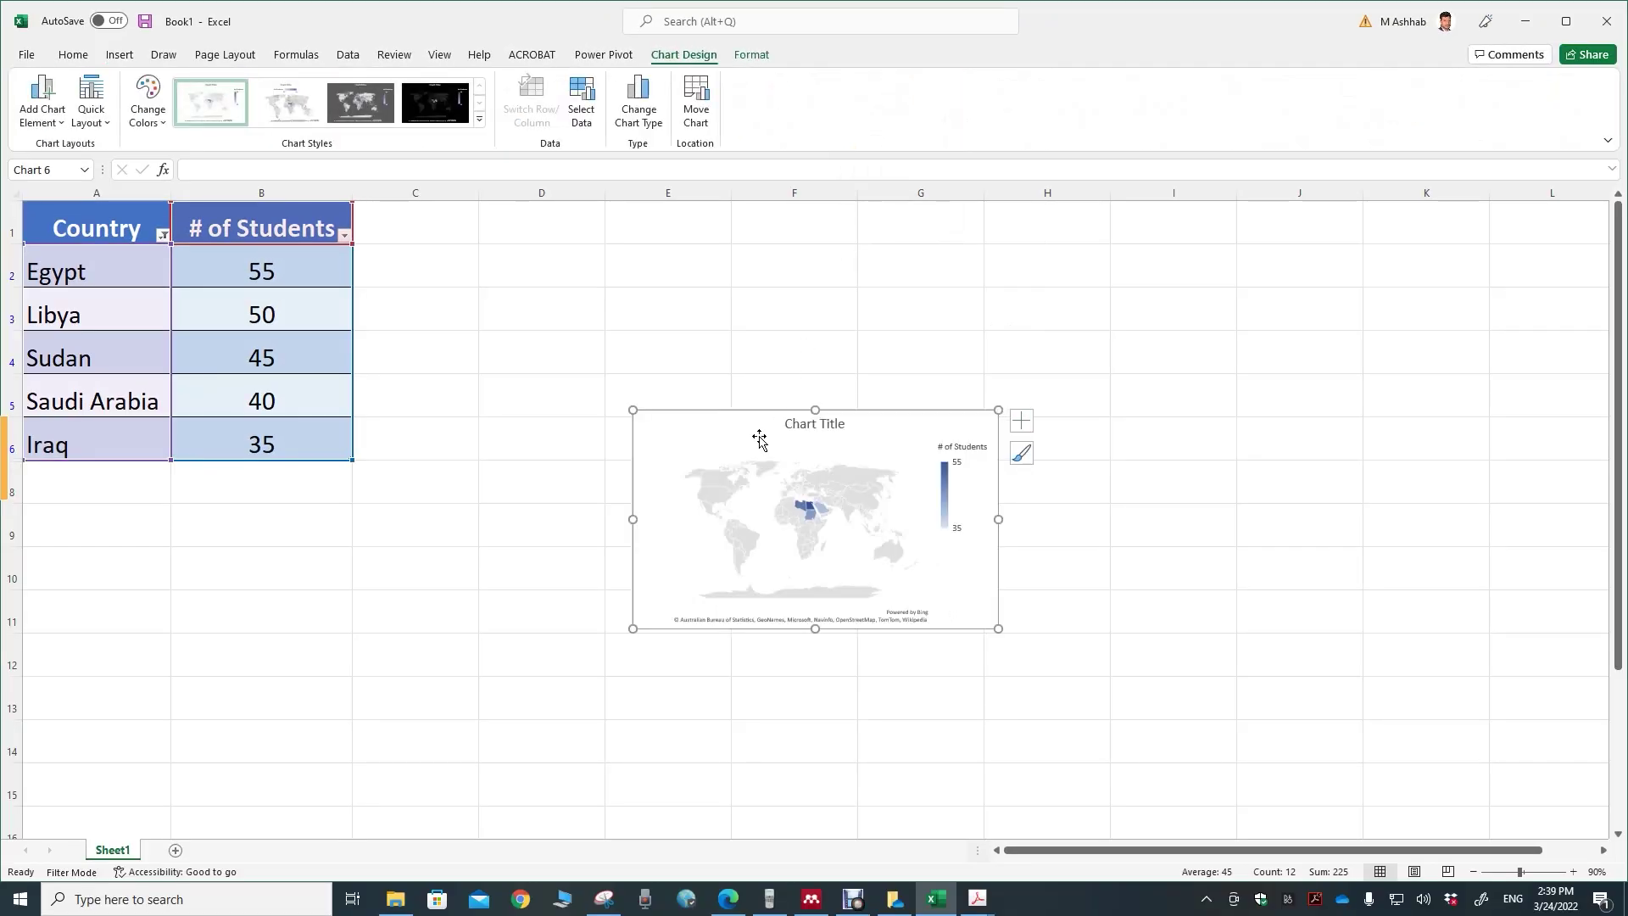
Move the map beside the table, enlarge it to about row 14, and open Format Data Series.
{"action": "left_click_drag", "start_coordinate": [676, 425], "coordinate": [470, 243]}
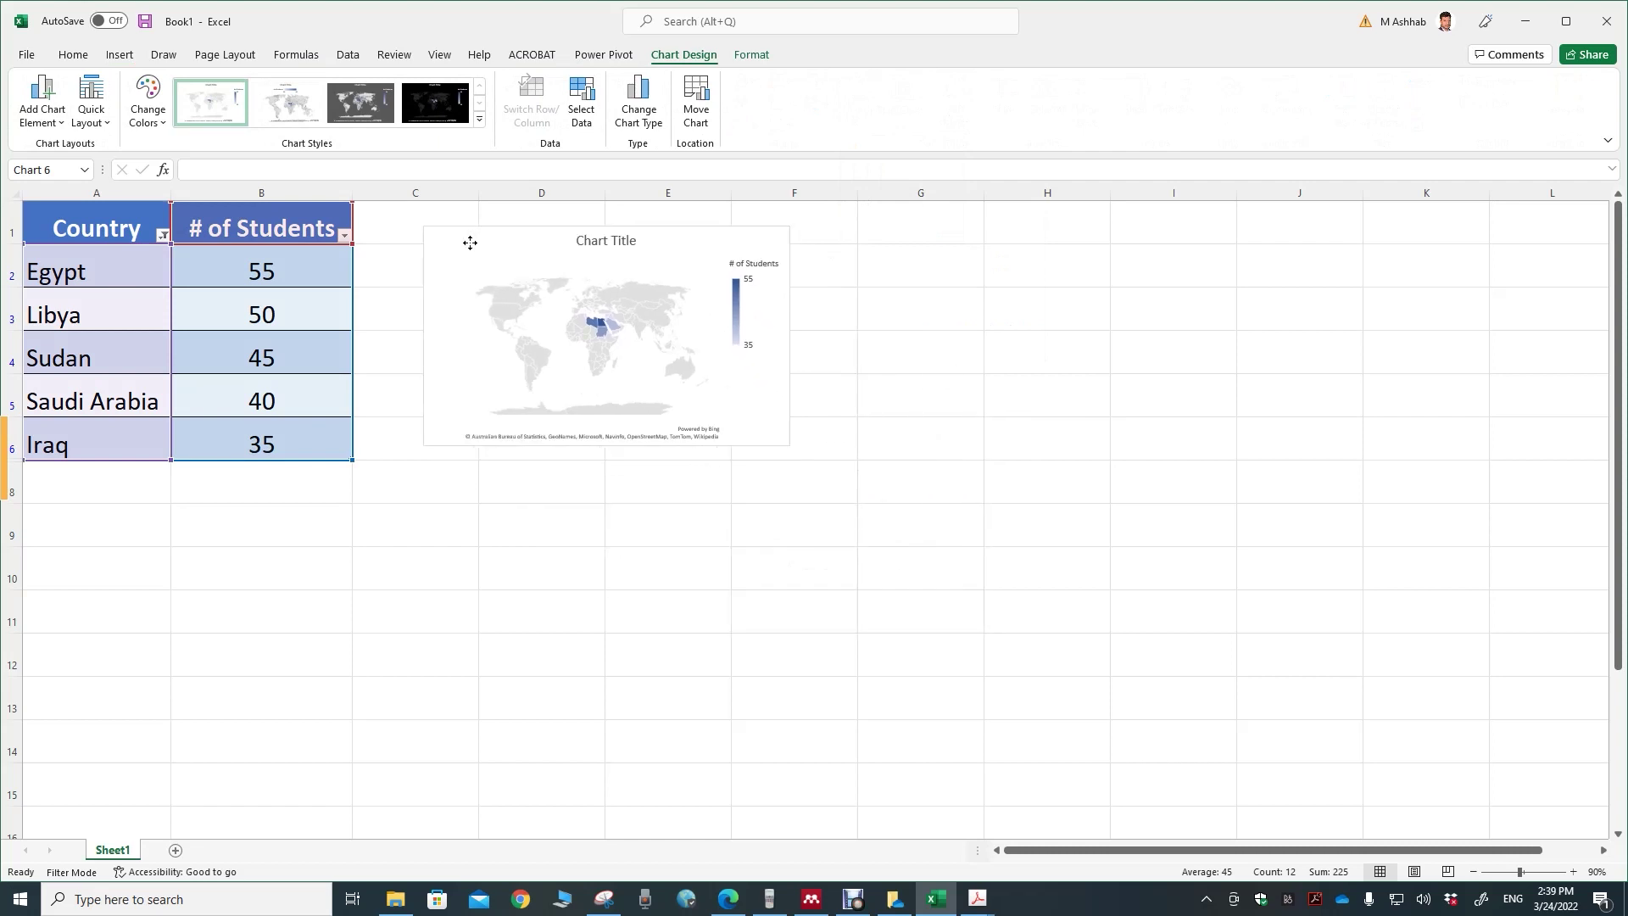
{"action": "mouse_move", "coordinate": [790, 443]}
{"action": "left_mouse_down"}
{"action": "mouse_move", "coordinate": [924, 572]}
{"action": "mouse_move", "coordinate": [1296, 762]}
{"action": "left_mouse_up"}
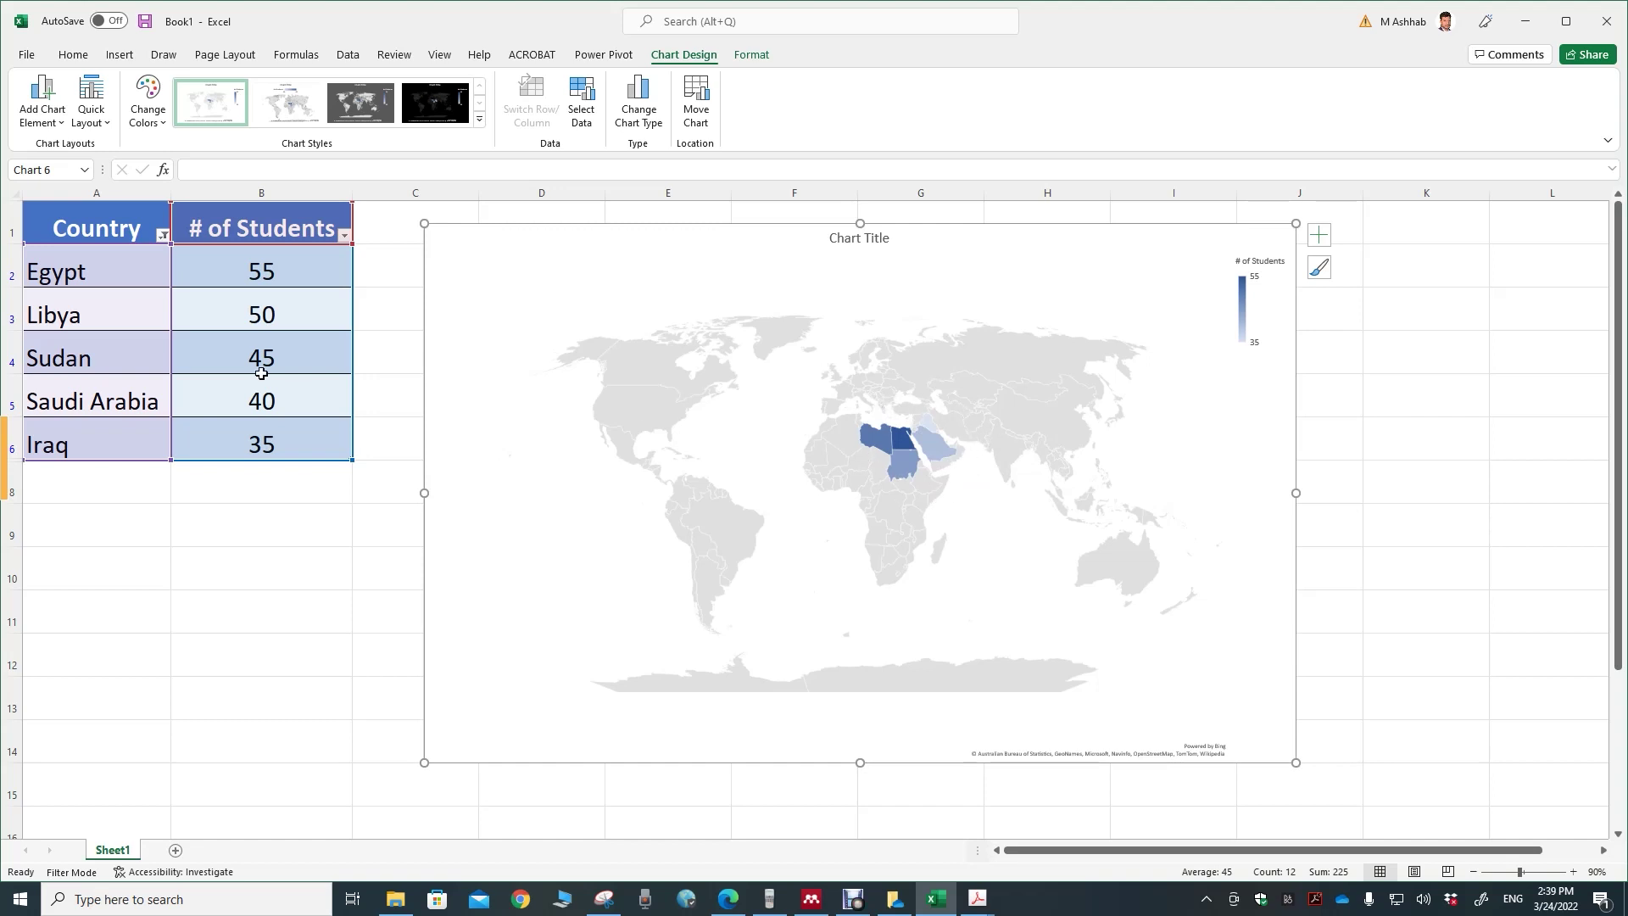
{"action": "left_click", "coordinate": [1012, 367]}
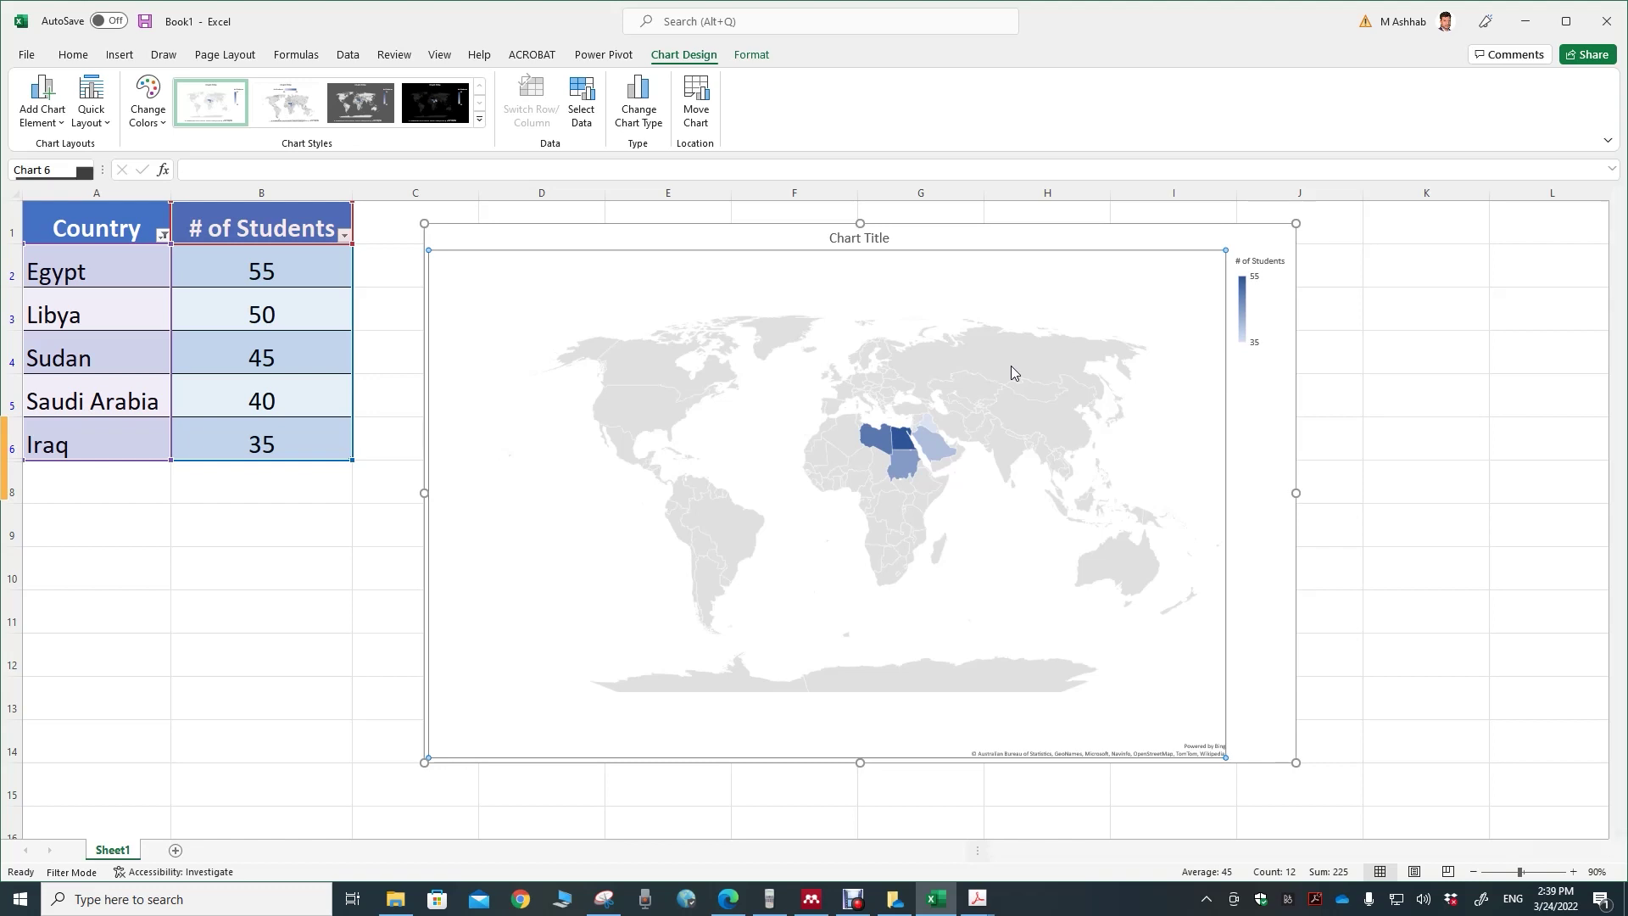
{"action": "double_click", "coordinate": [1011, 364]}
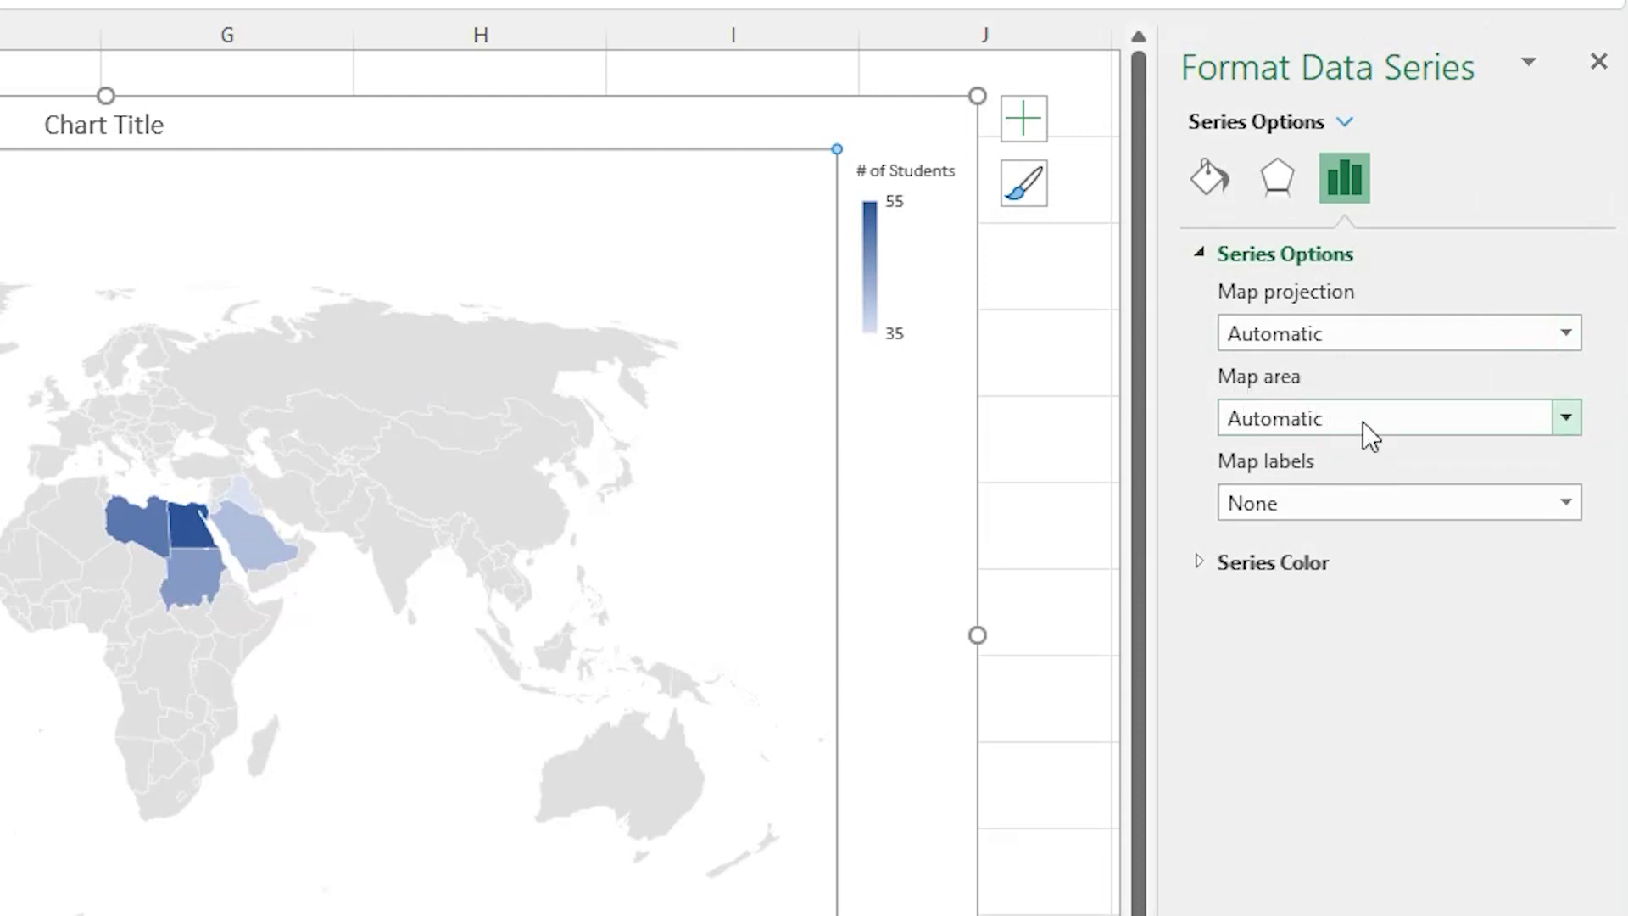
Set the map area to Only regions with data, then select cell A8 below Iraq.
{"action": "left_click", "coordinate": [1567, 417]}
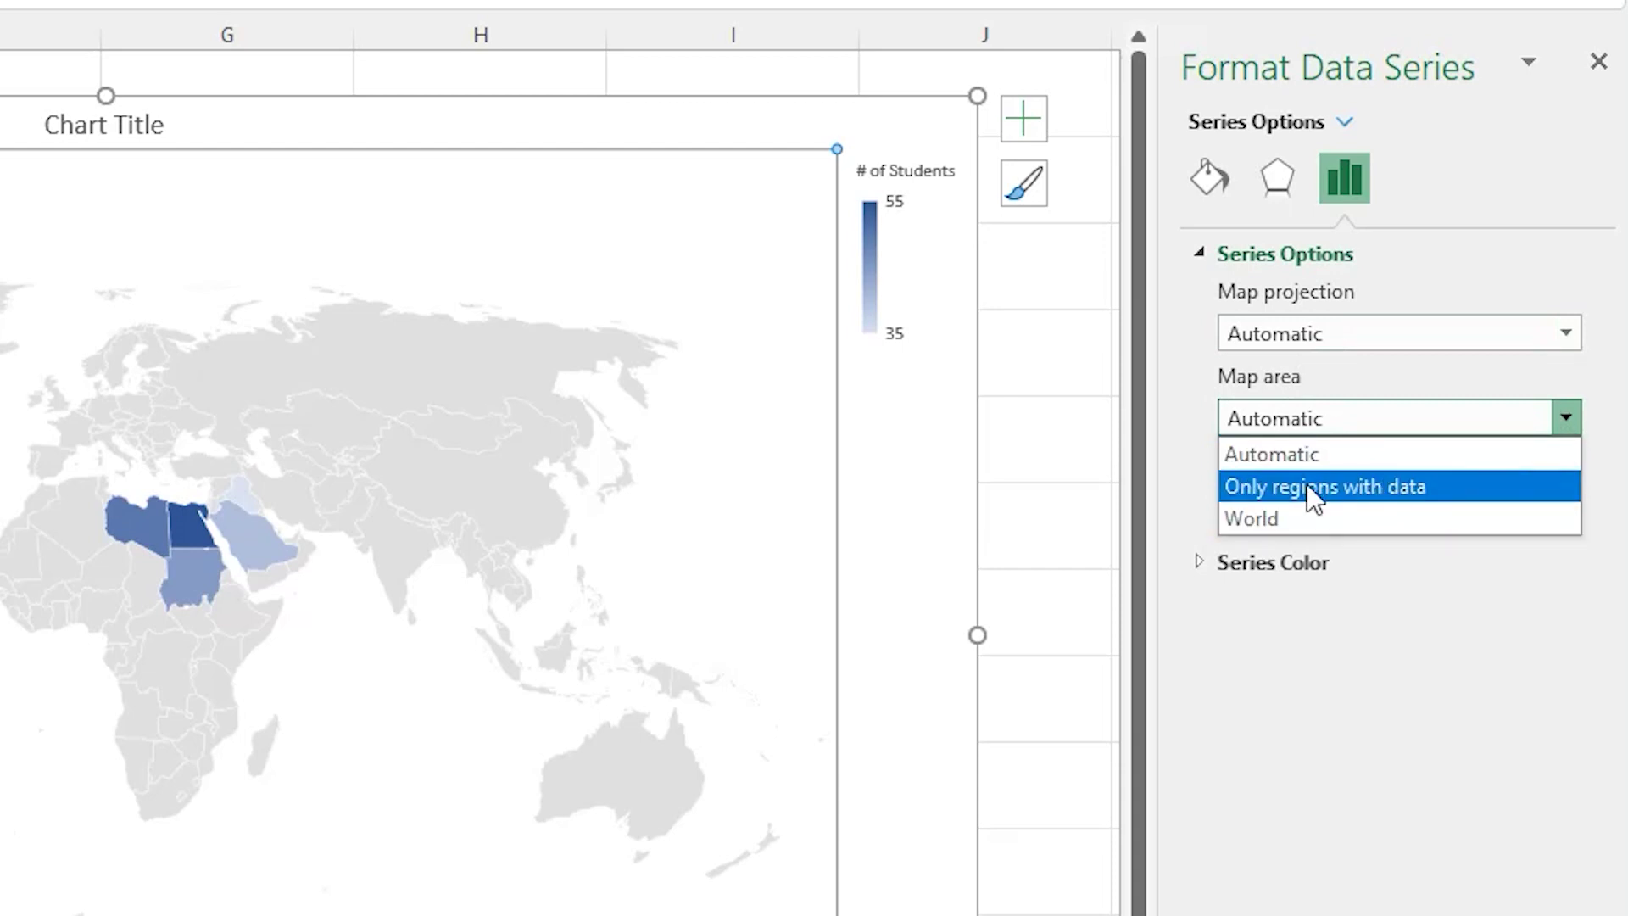
{"action": "left_click", "coordinate": [1391, 490]}
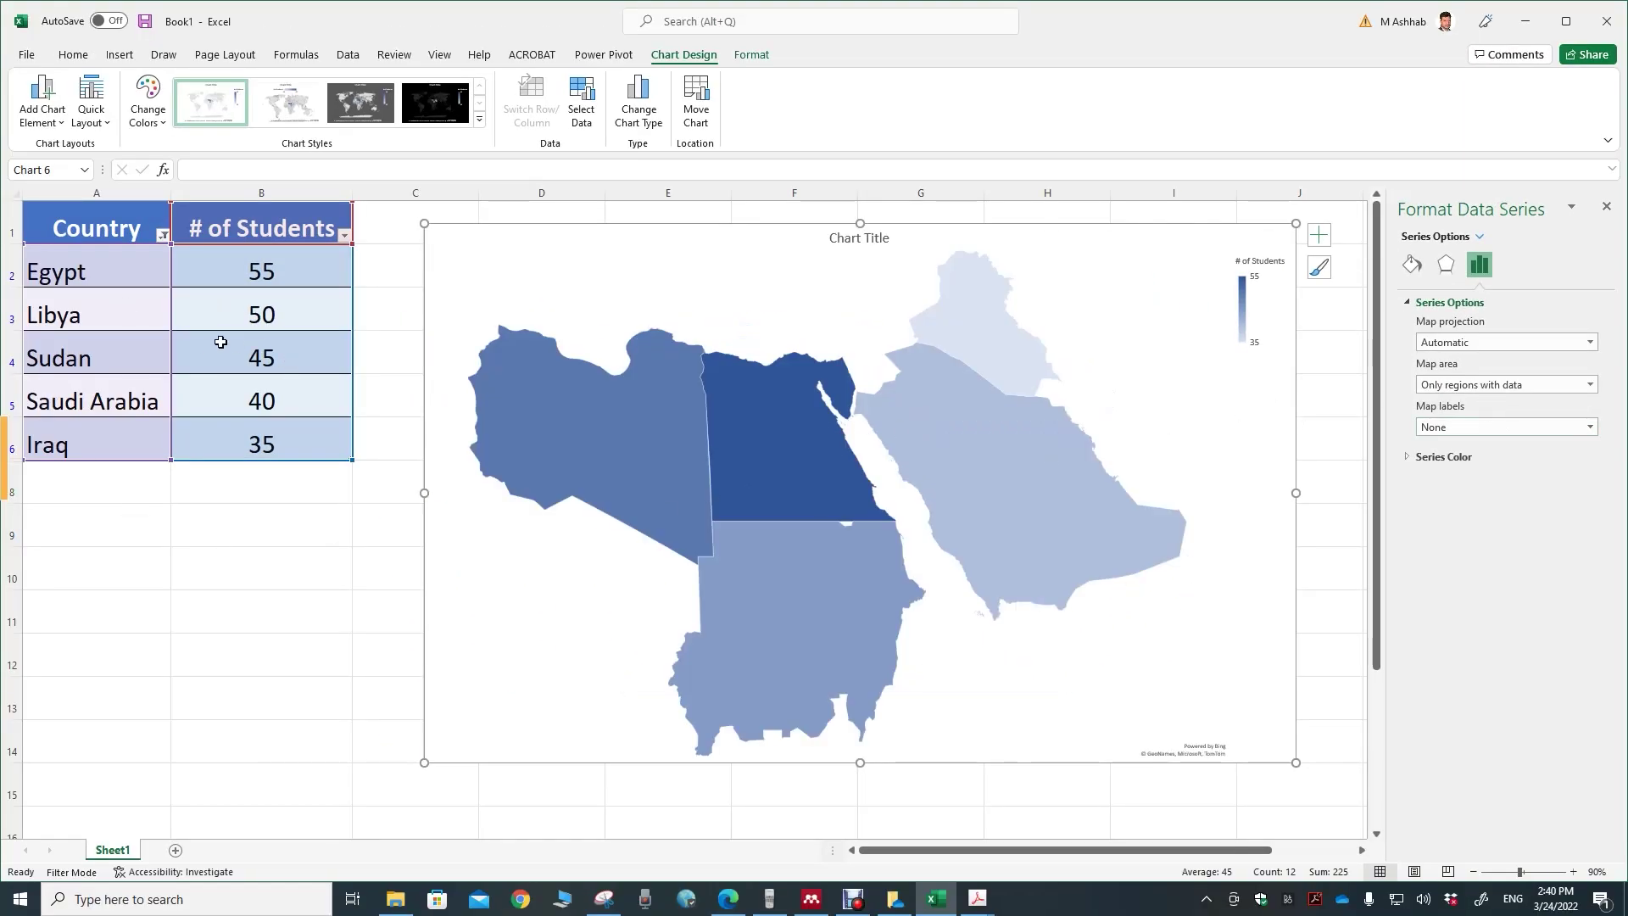
{"action": "left_click", "coordinate": [128, 487]}
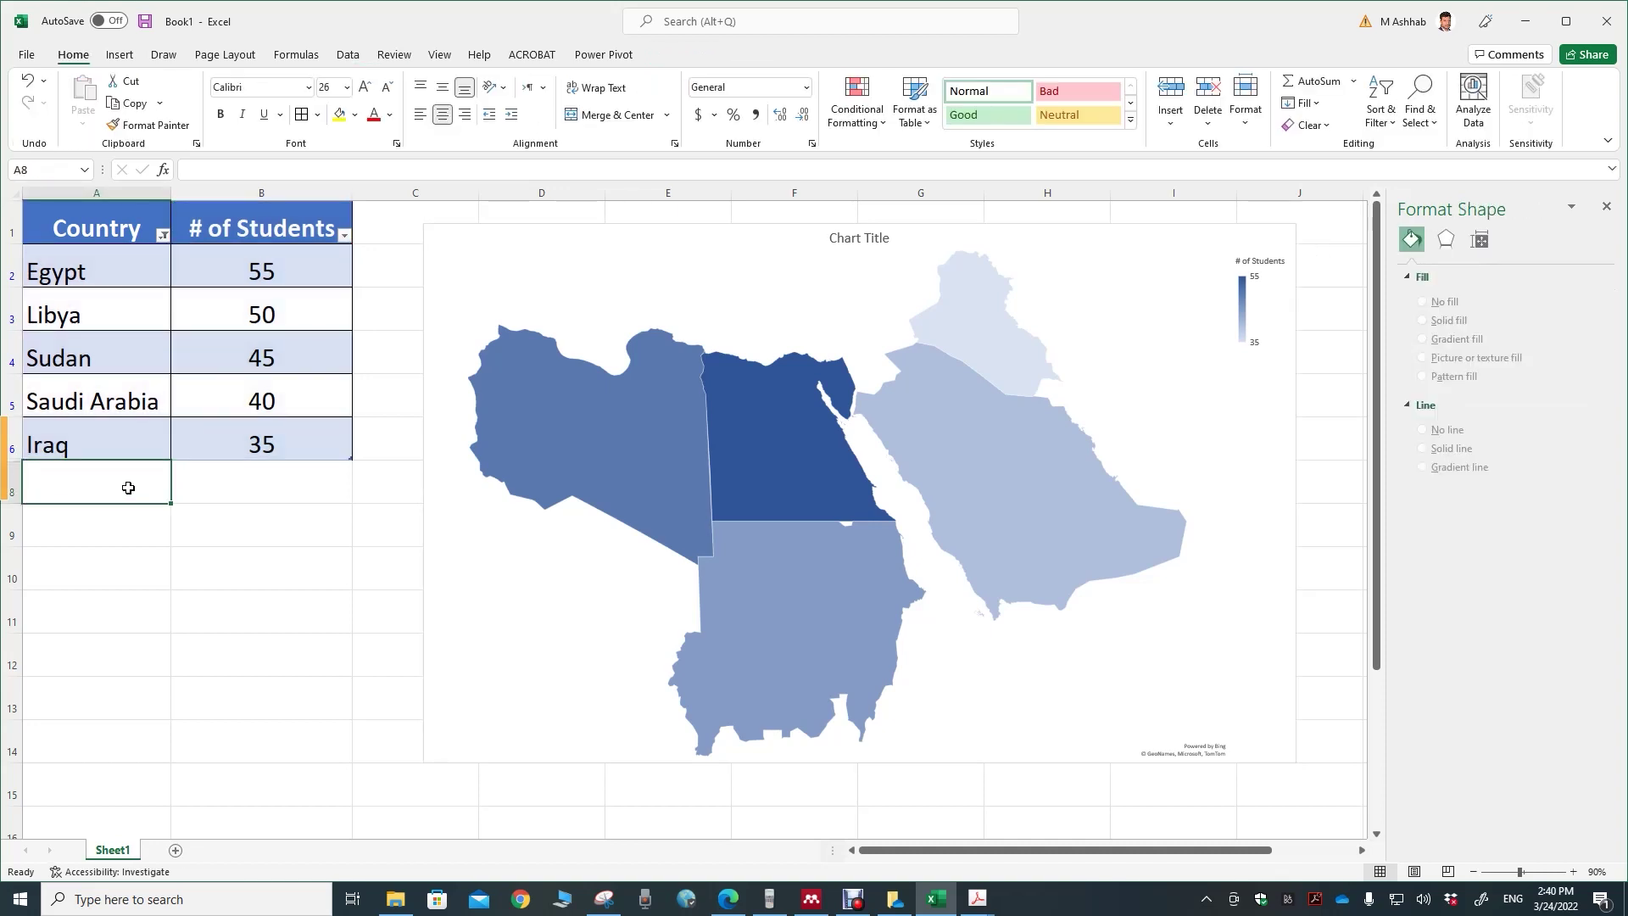
Add Germany with 30 students in row 8 and select the map chart.
{"action": "type", "text": "Germany"}
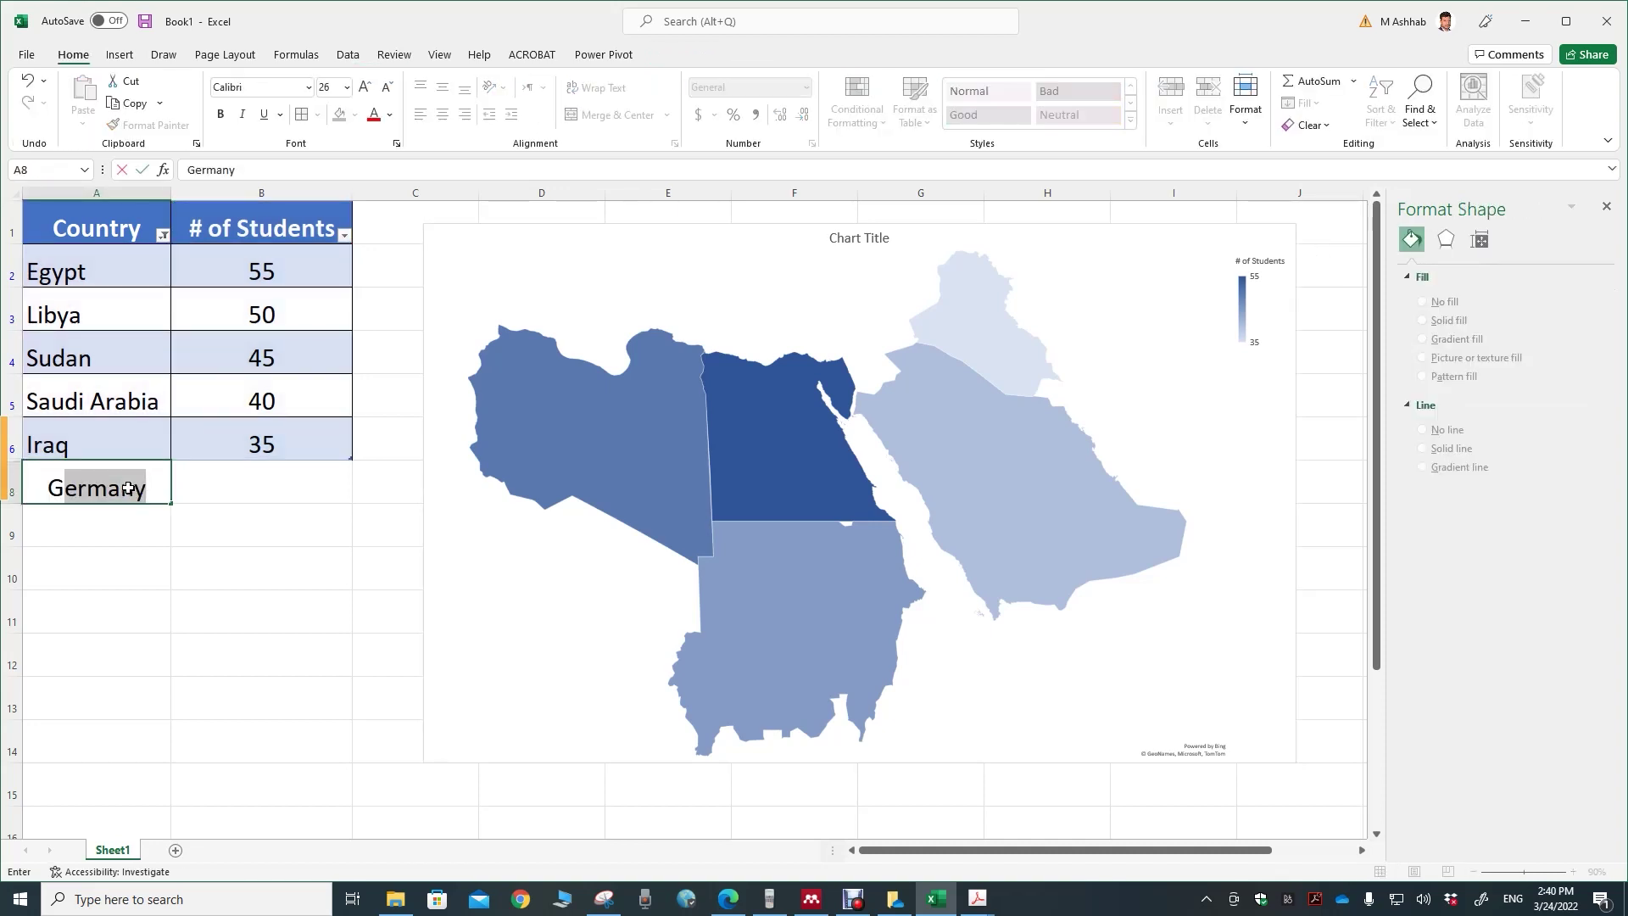
{"action": "left_click", "coordinate": [283, 484]}
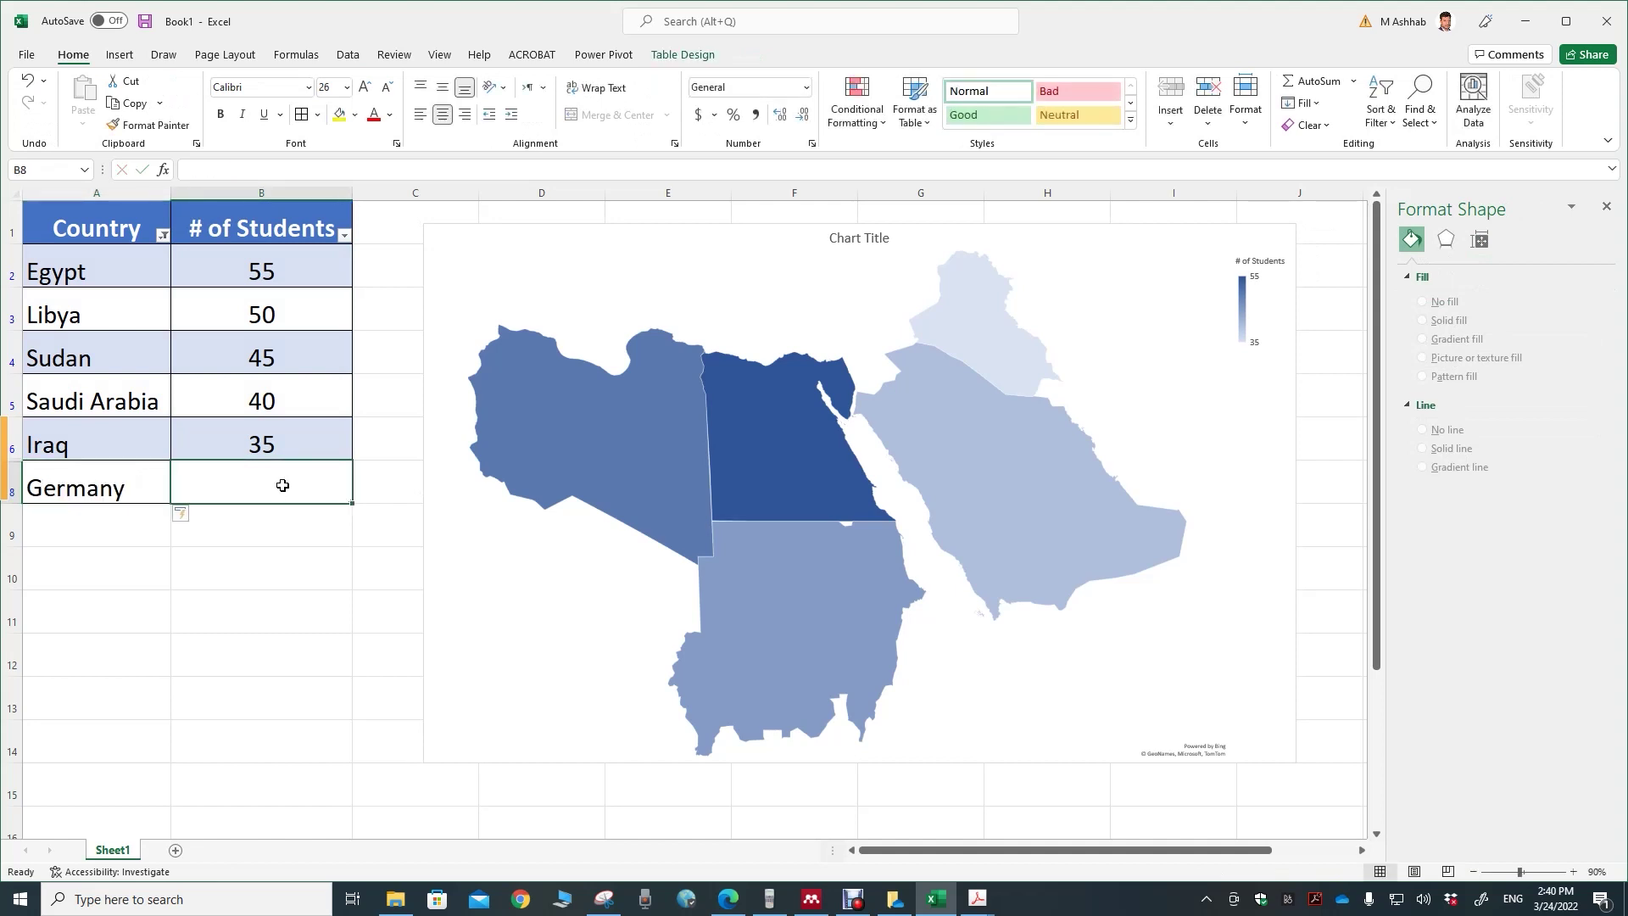
{"action": "type", "text": "30"}
{"action": "key", "text": "Return"}
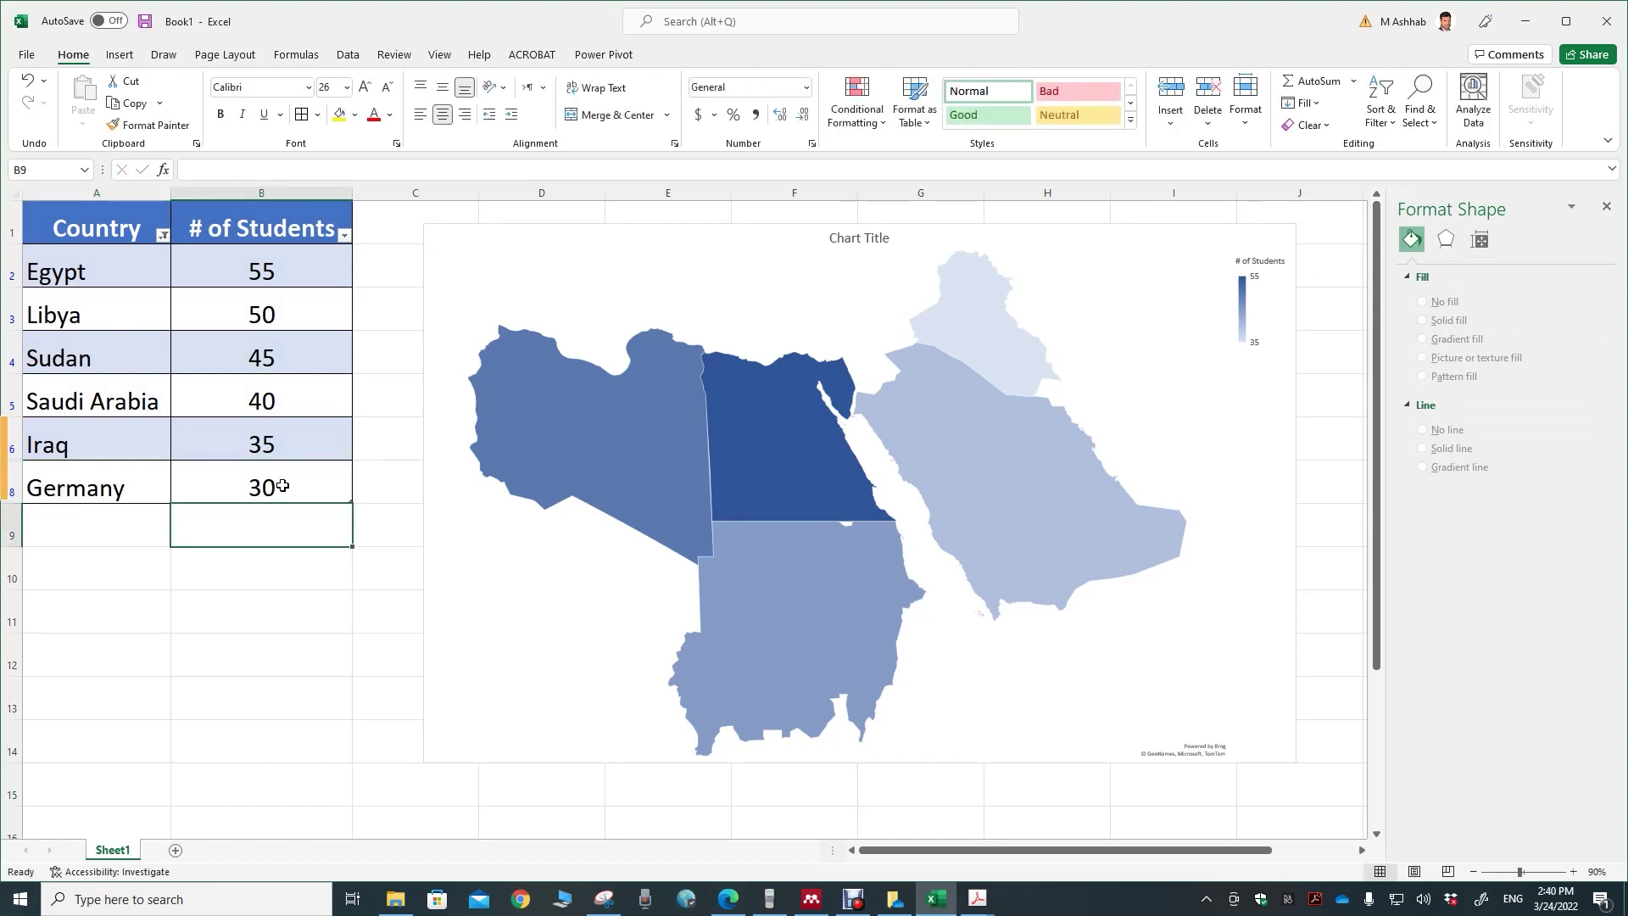
{"action": "left_click", "coordinate": [458, 261]}
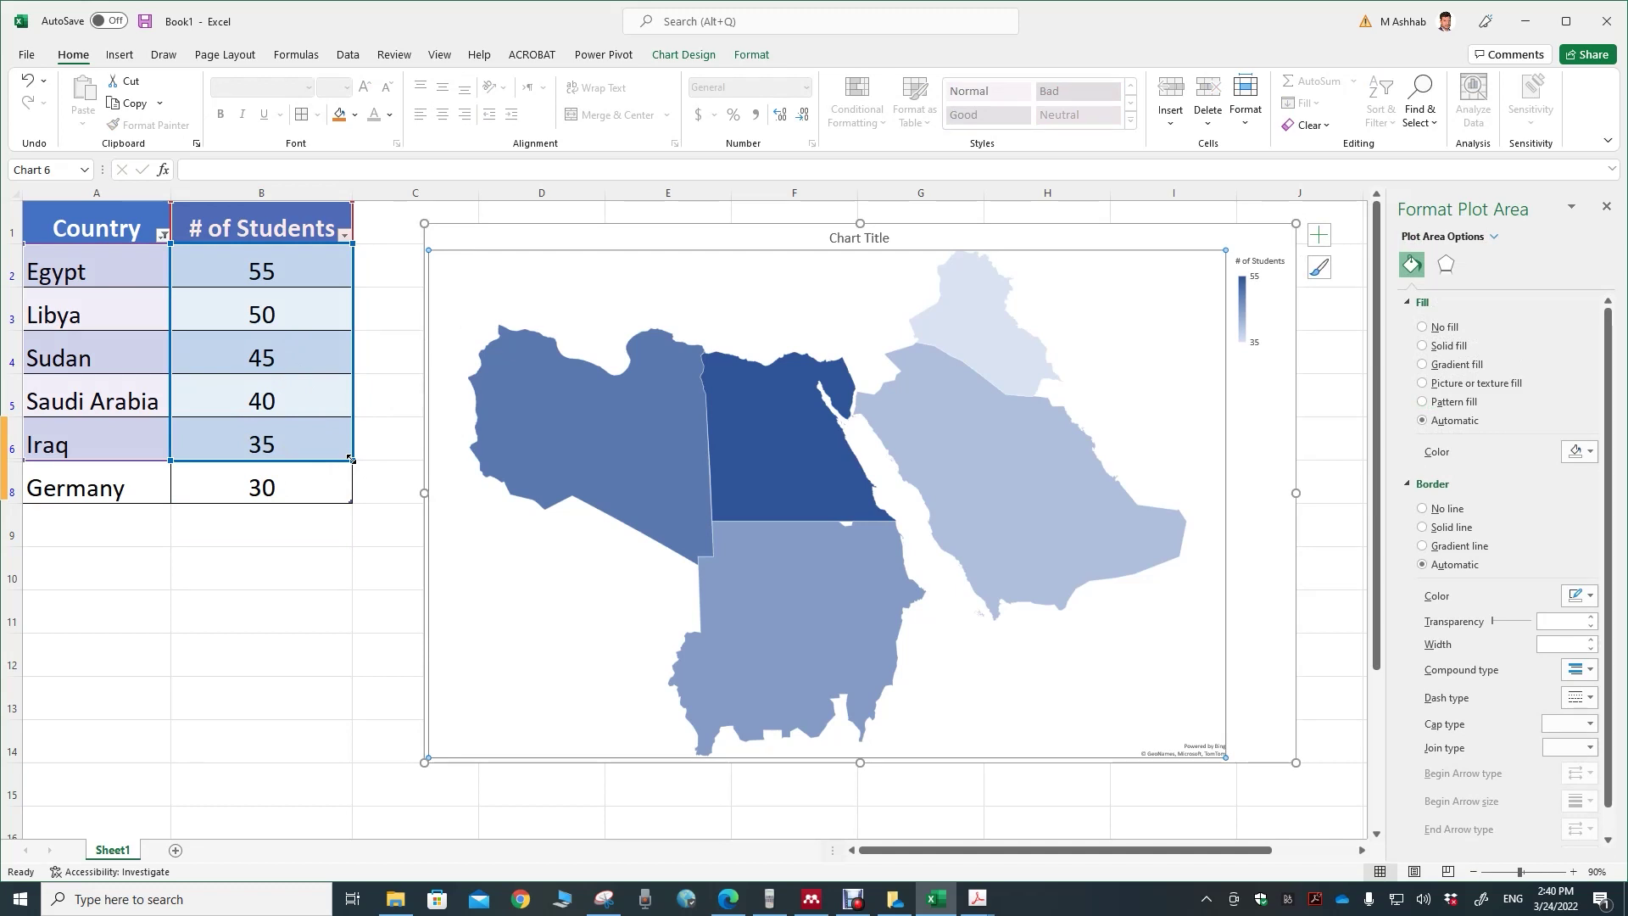
Drag the chart's data range to include Germany, then shrink it to Egypt, Libya and Sudan.
{"action": "left_click_drag", "start_coordinate": [350, 459], "coordinate": [352, 503]}
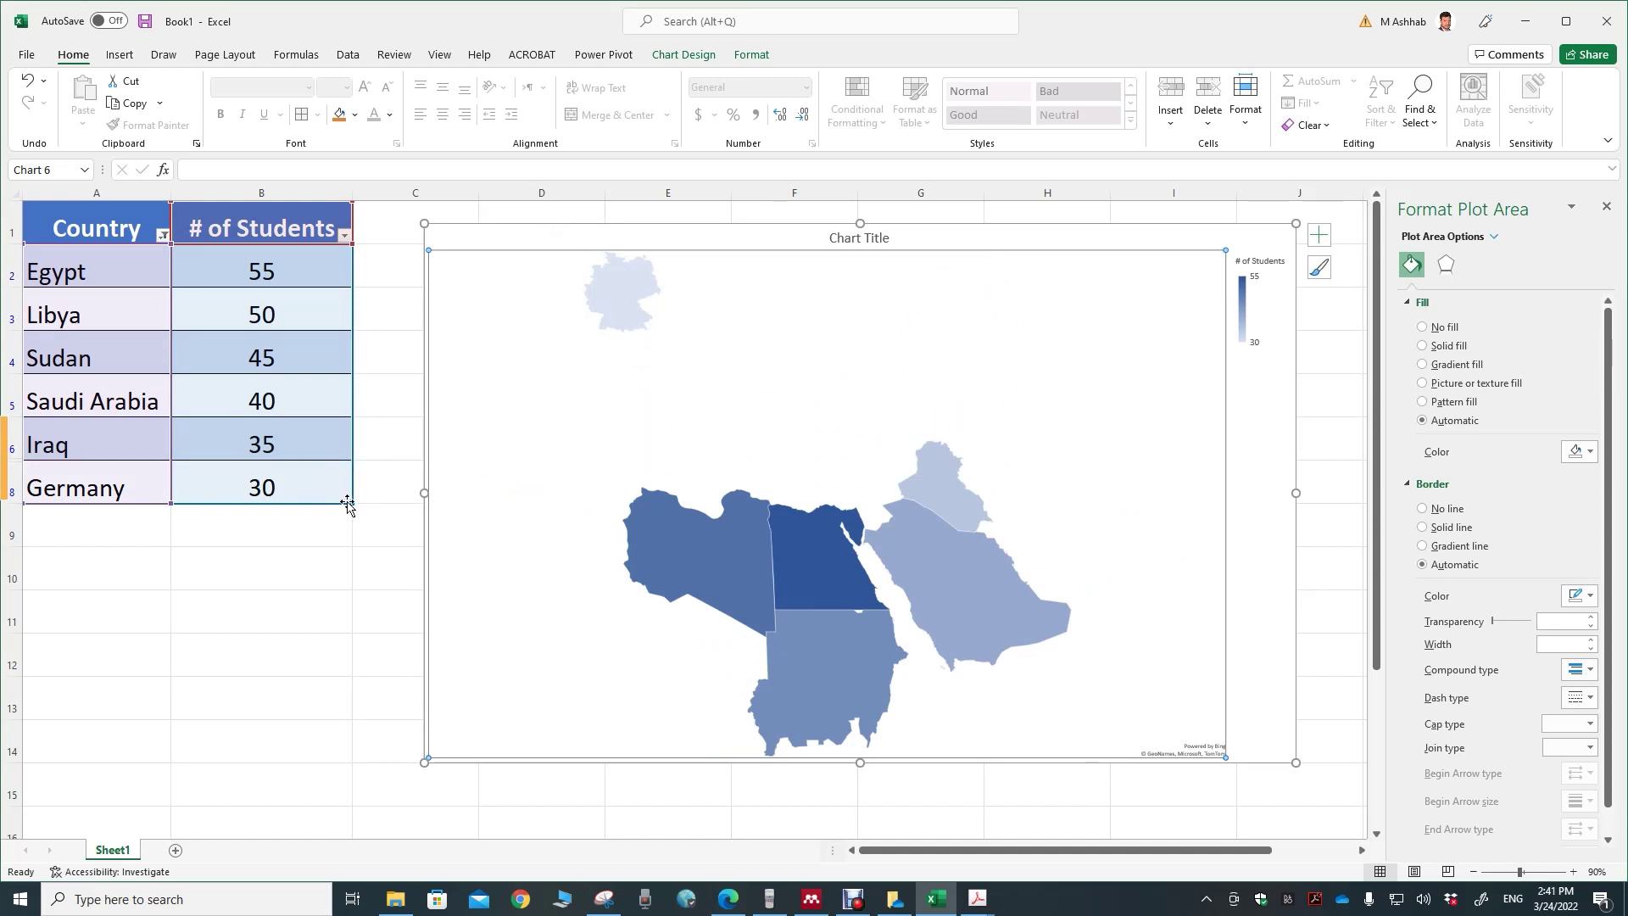
{"action": "left_click_drag", "start_coordinate": [353, 503], "coordinate": [355, 469]}
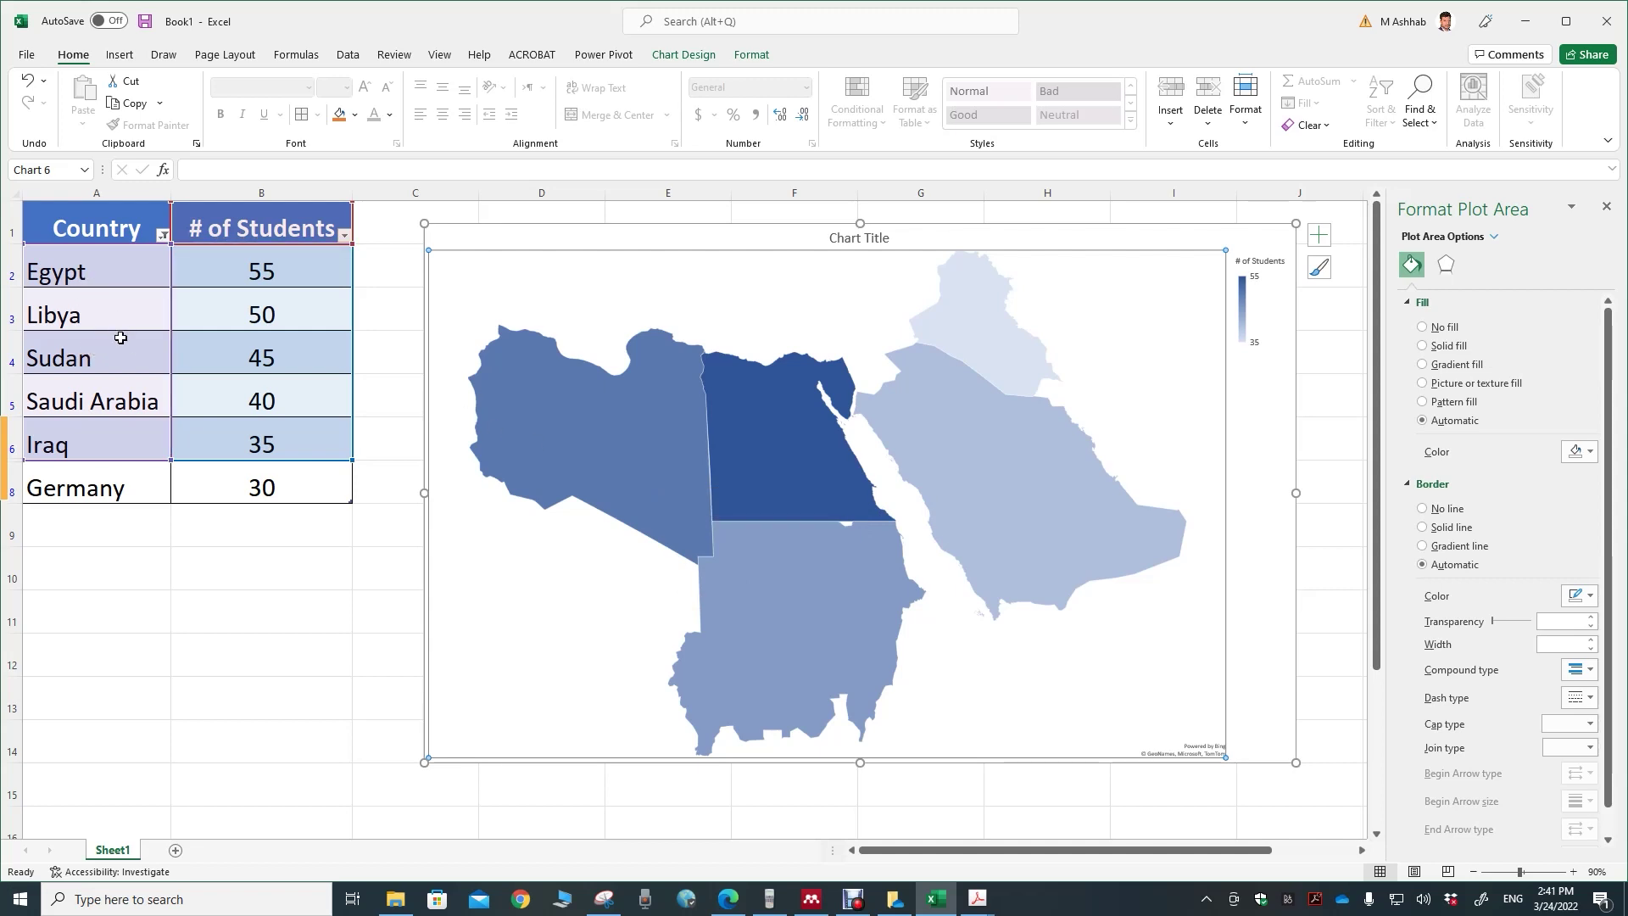
{"action": "left_click_drag", "start_coordinate": [353, 461], "coordinate": [359, 386]}
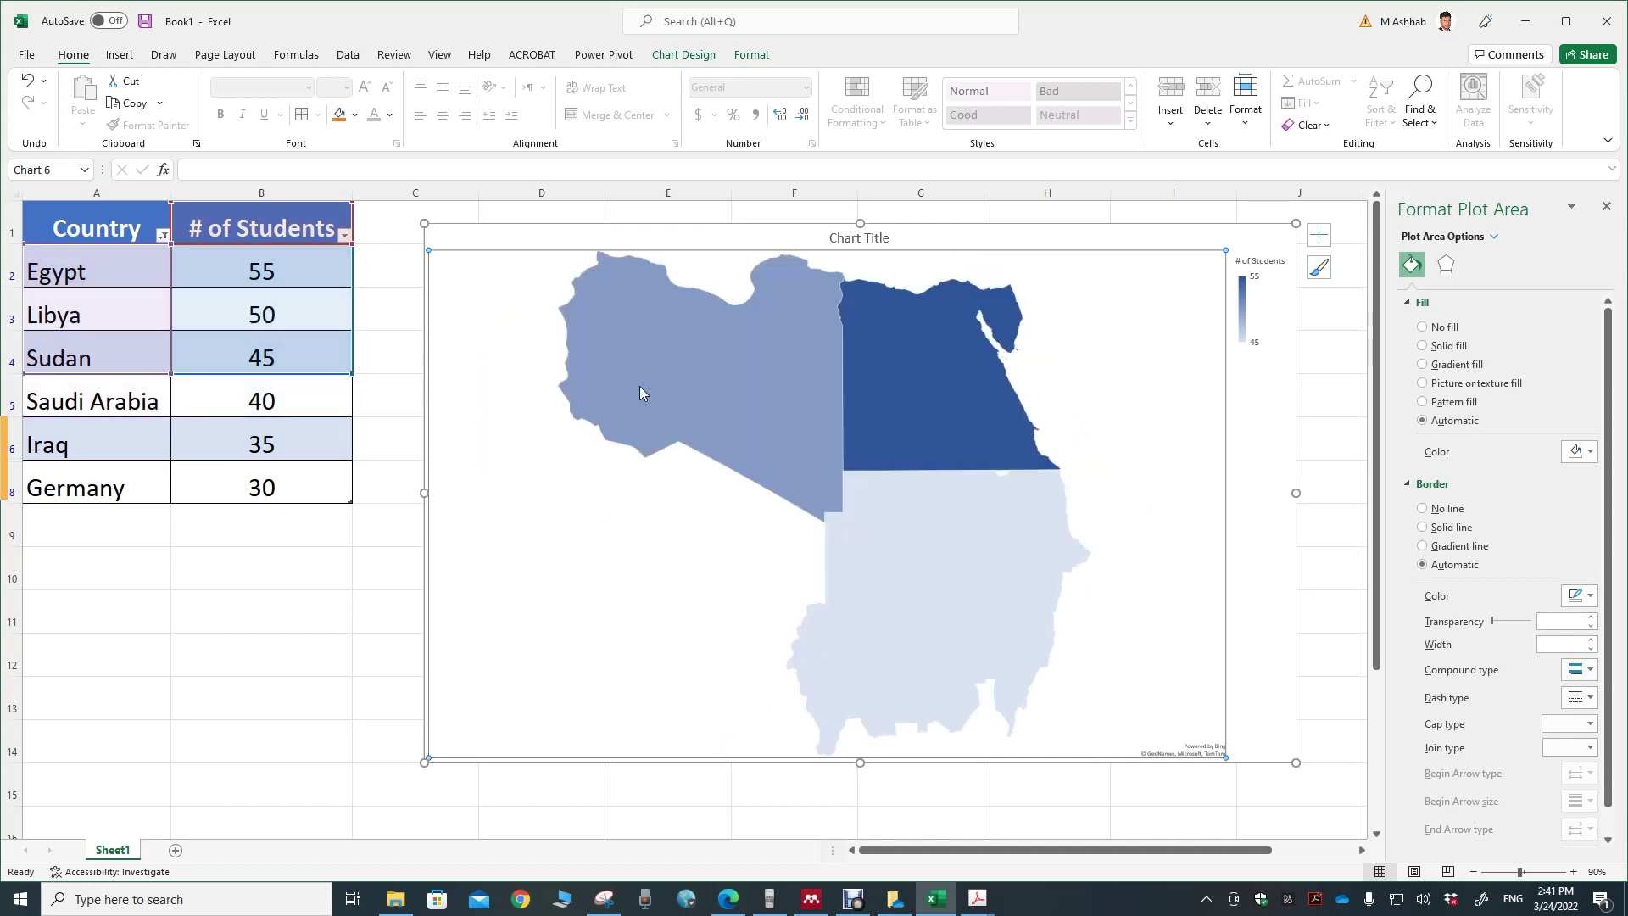
{"action": "left_click", "coordinate": [947, 379]}
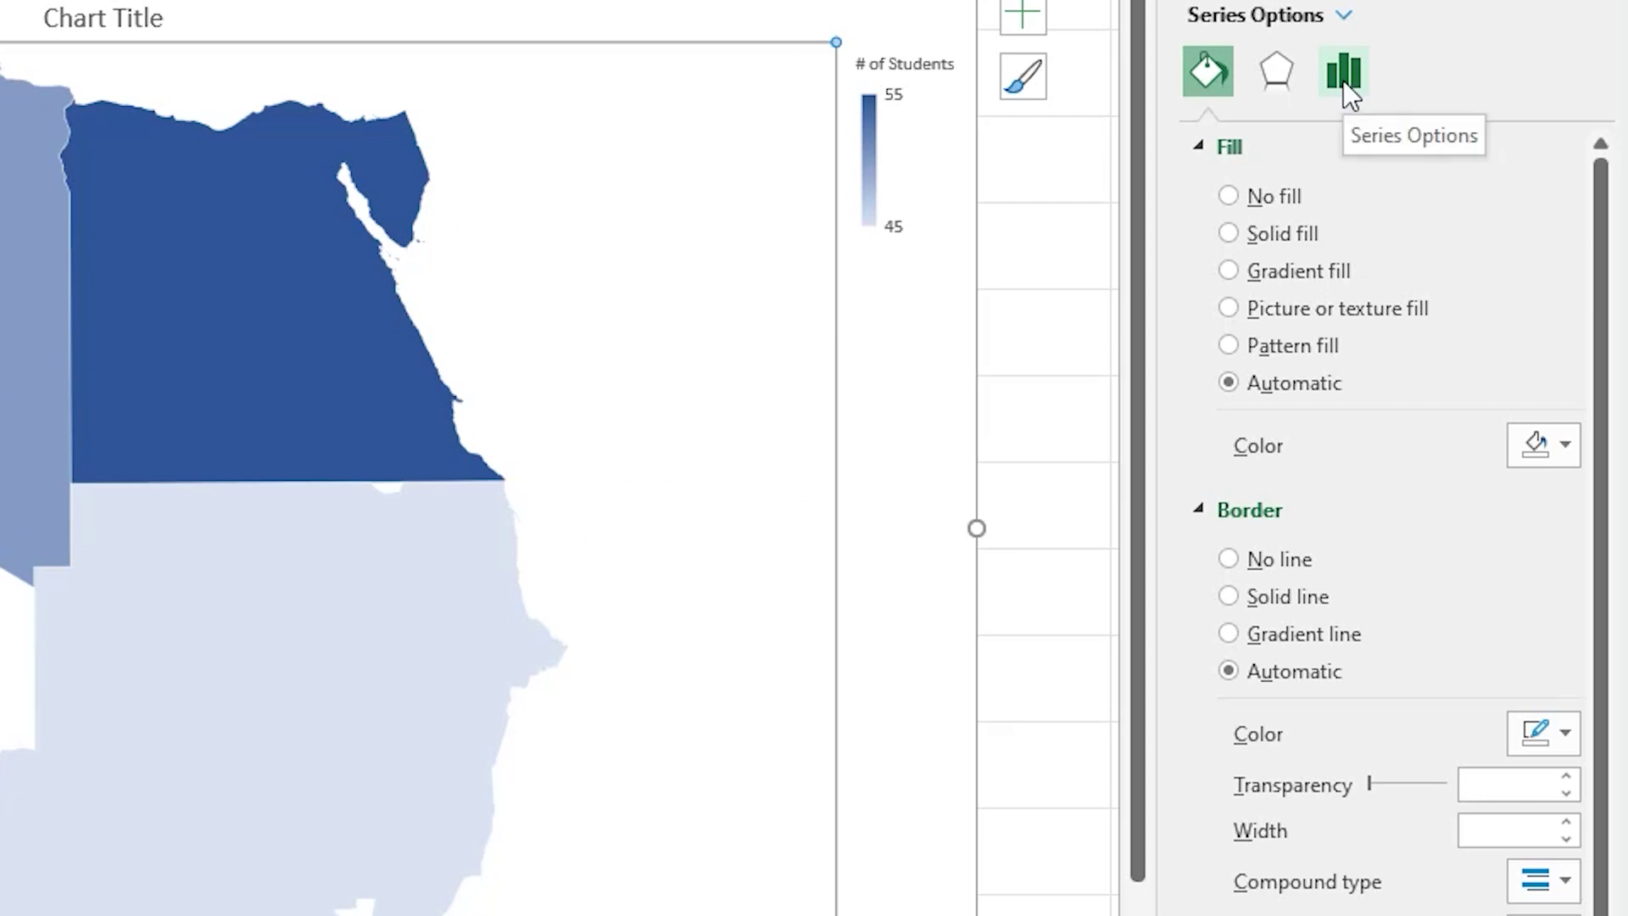
In Series Options, set the map area to Multiple countries/regions.
{"action": "left_click", "coordinate": [1343, 80]}
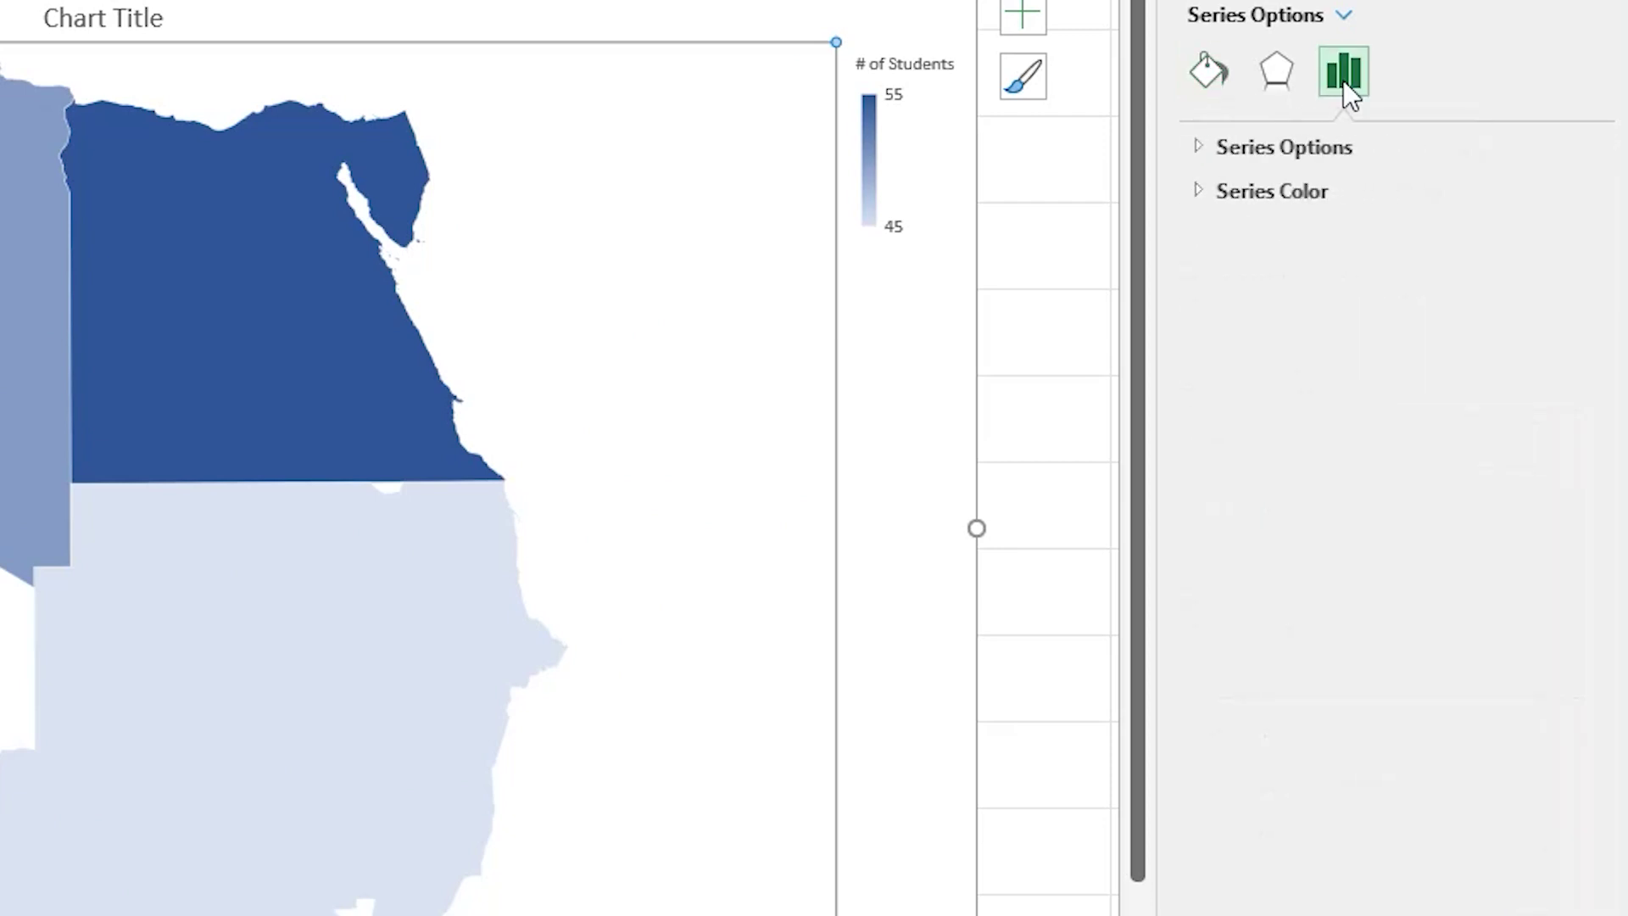
{"action": "left_click", "coordinate": [1267, 151]}
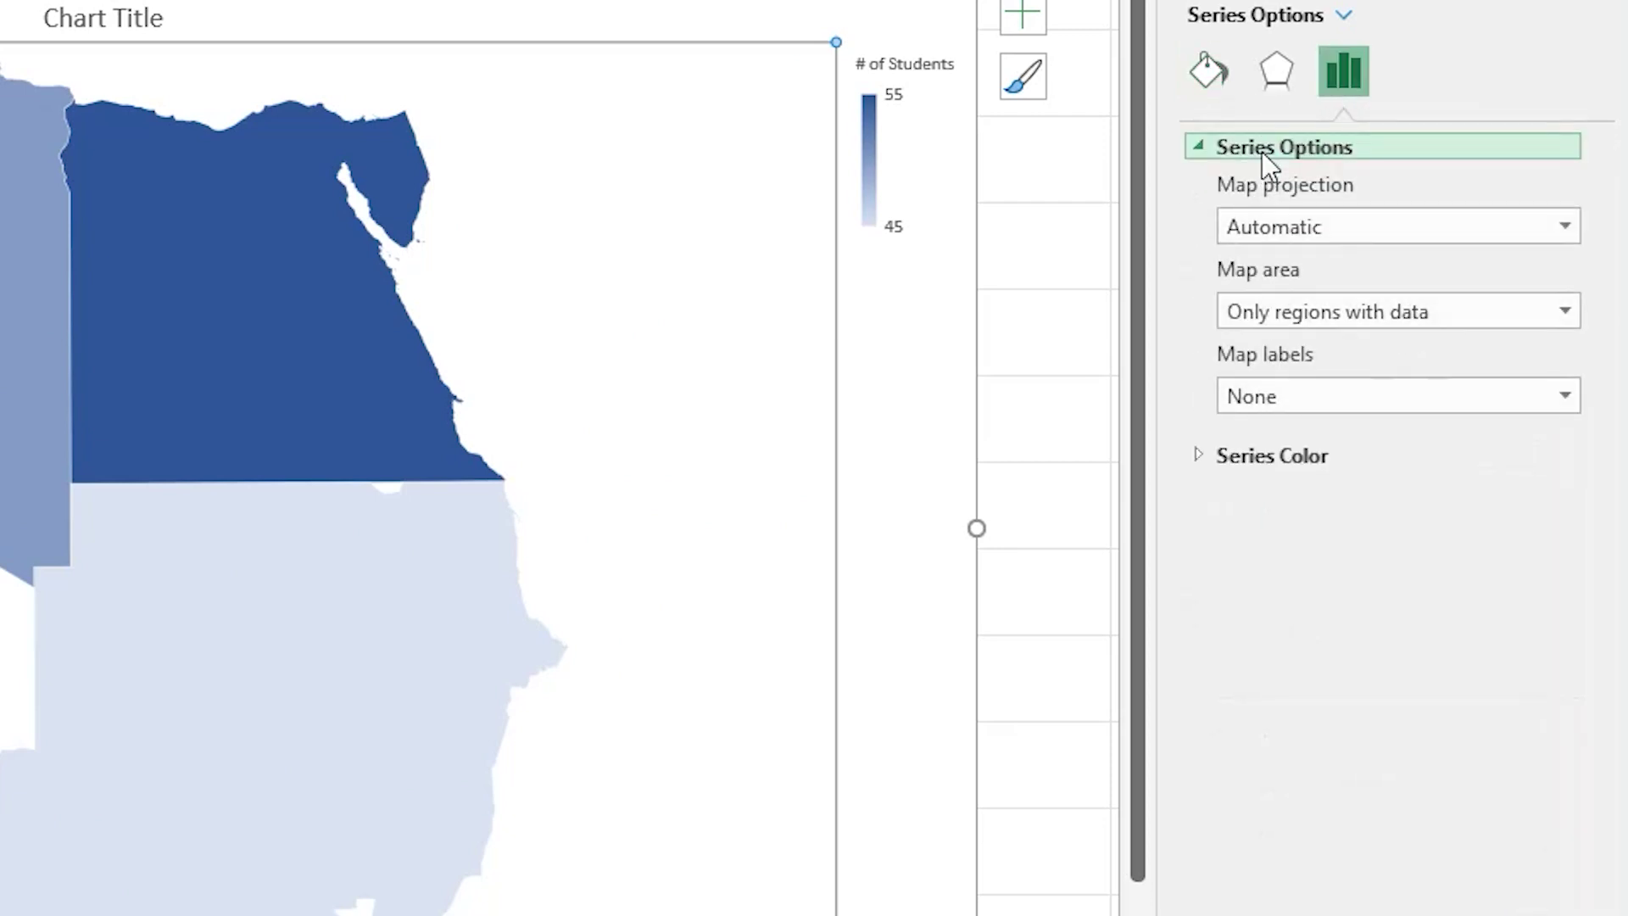
{"action": "left_click", "coordinate": [1323, 313]}
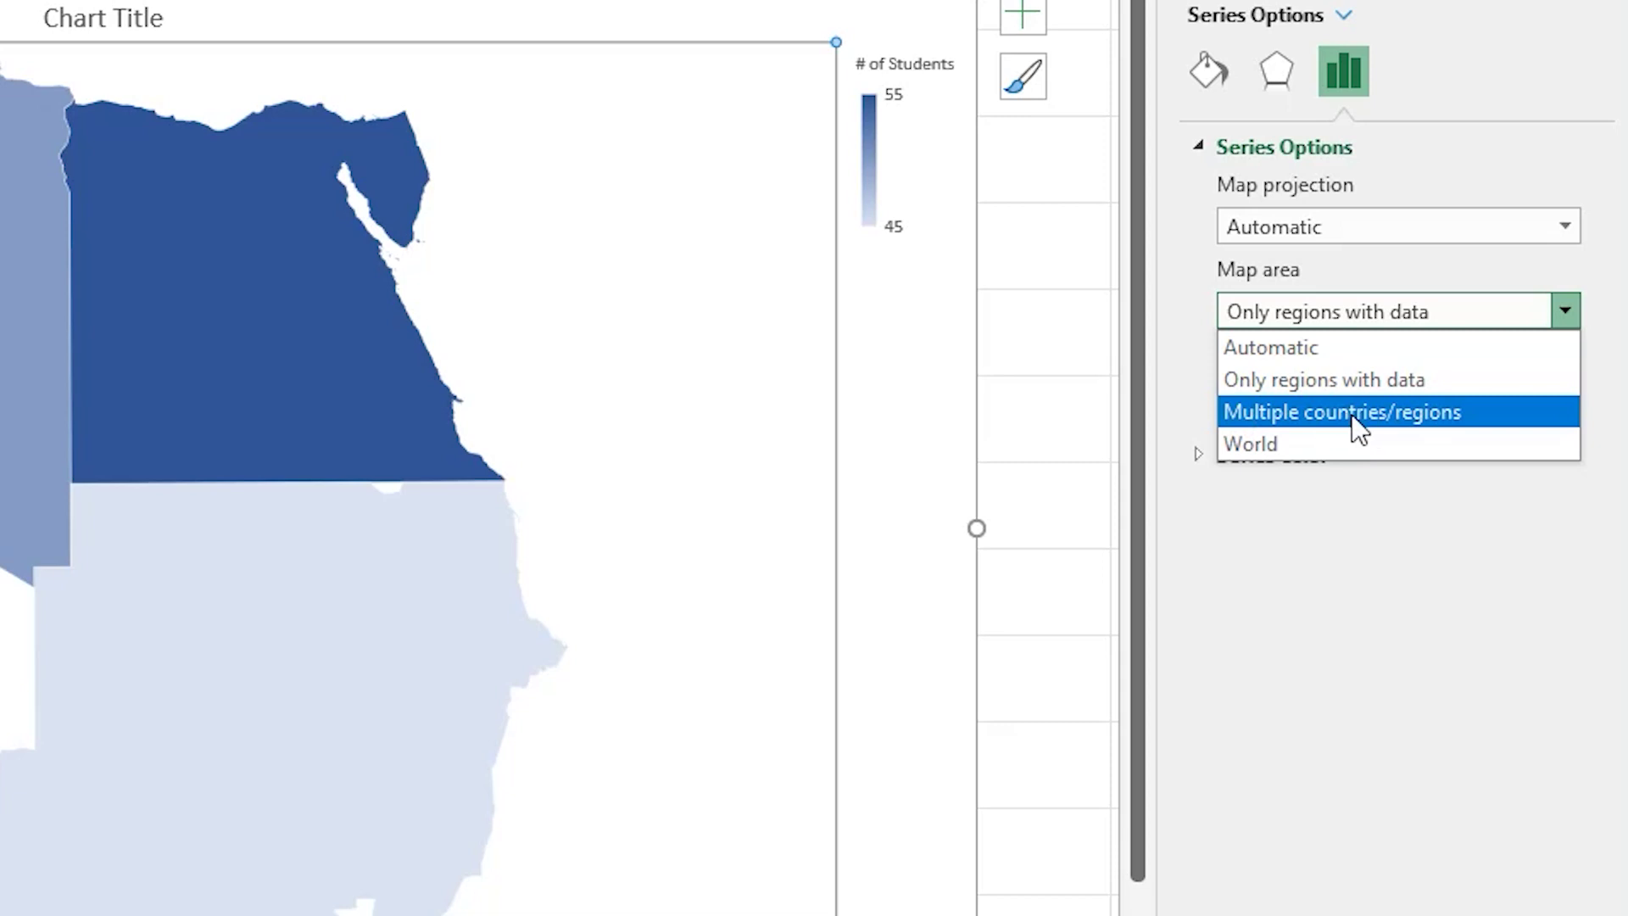
{"action": "left_click", "coordinate": [1466, 422]}
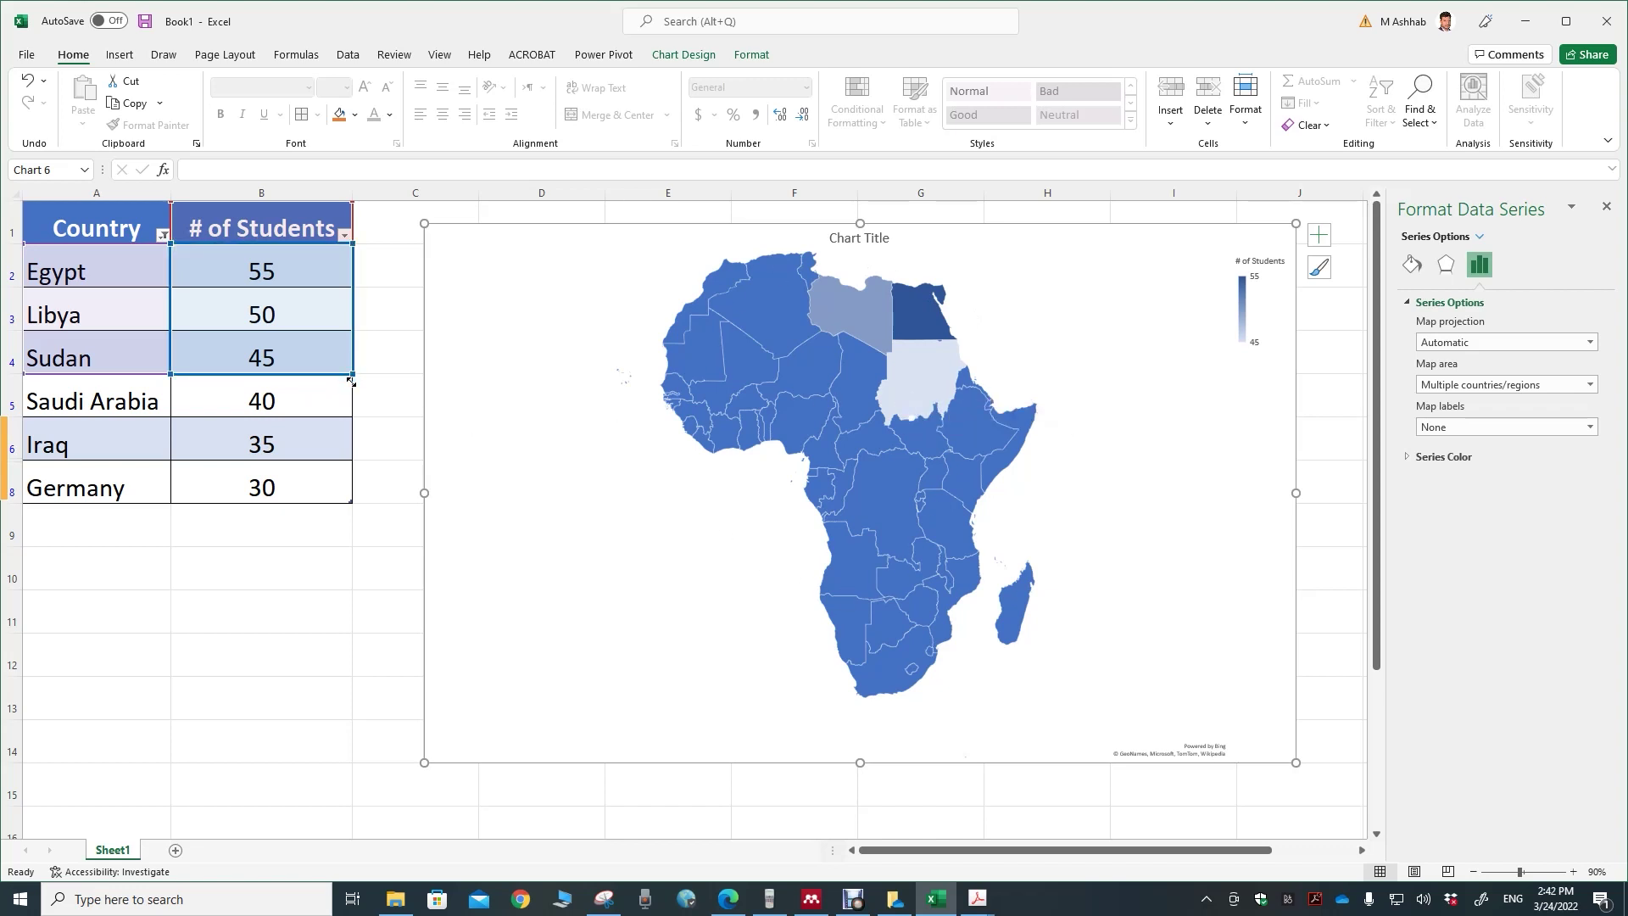
Extend the data to Saudi Arabia, set map area to Only regions with data, then add Iraq.
{"action": "left_click_drag", "start_coordinate": [352, 382], "coordinate": [350, 407]}
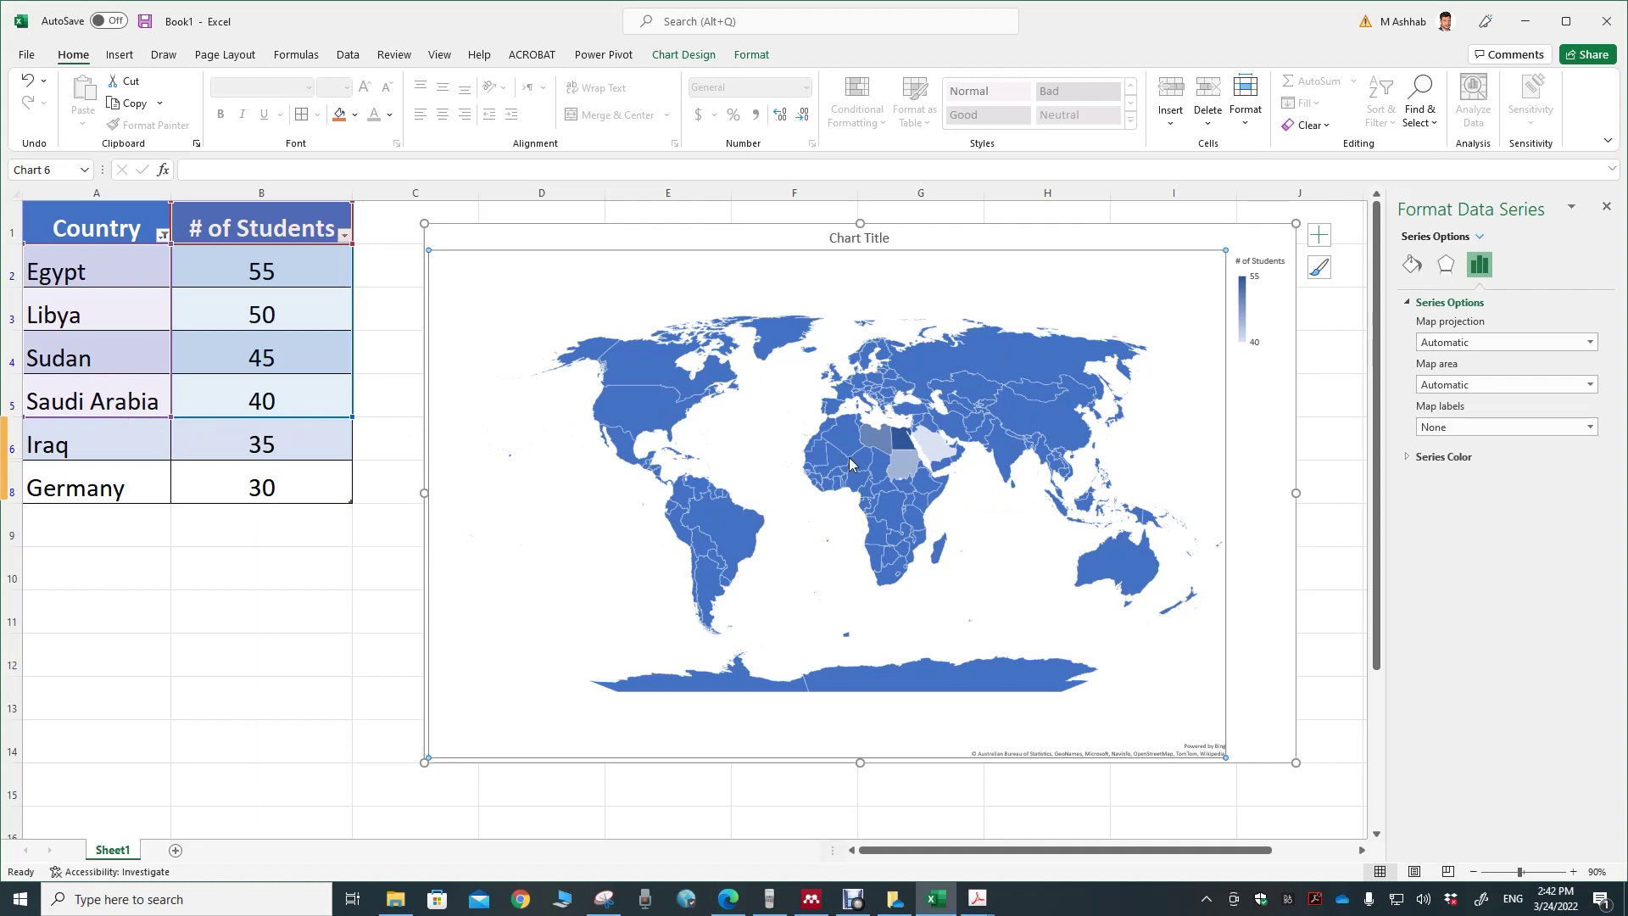
{"action": "mouse_move", "coordinate": [905, 473]}
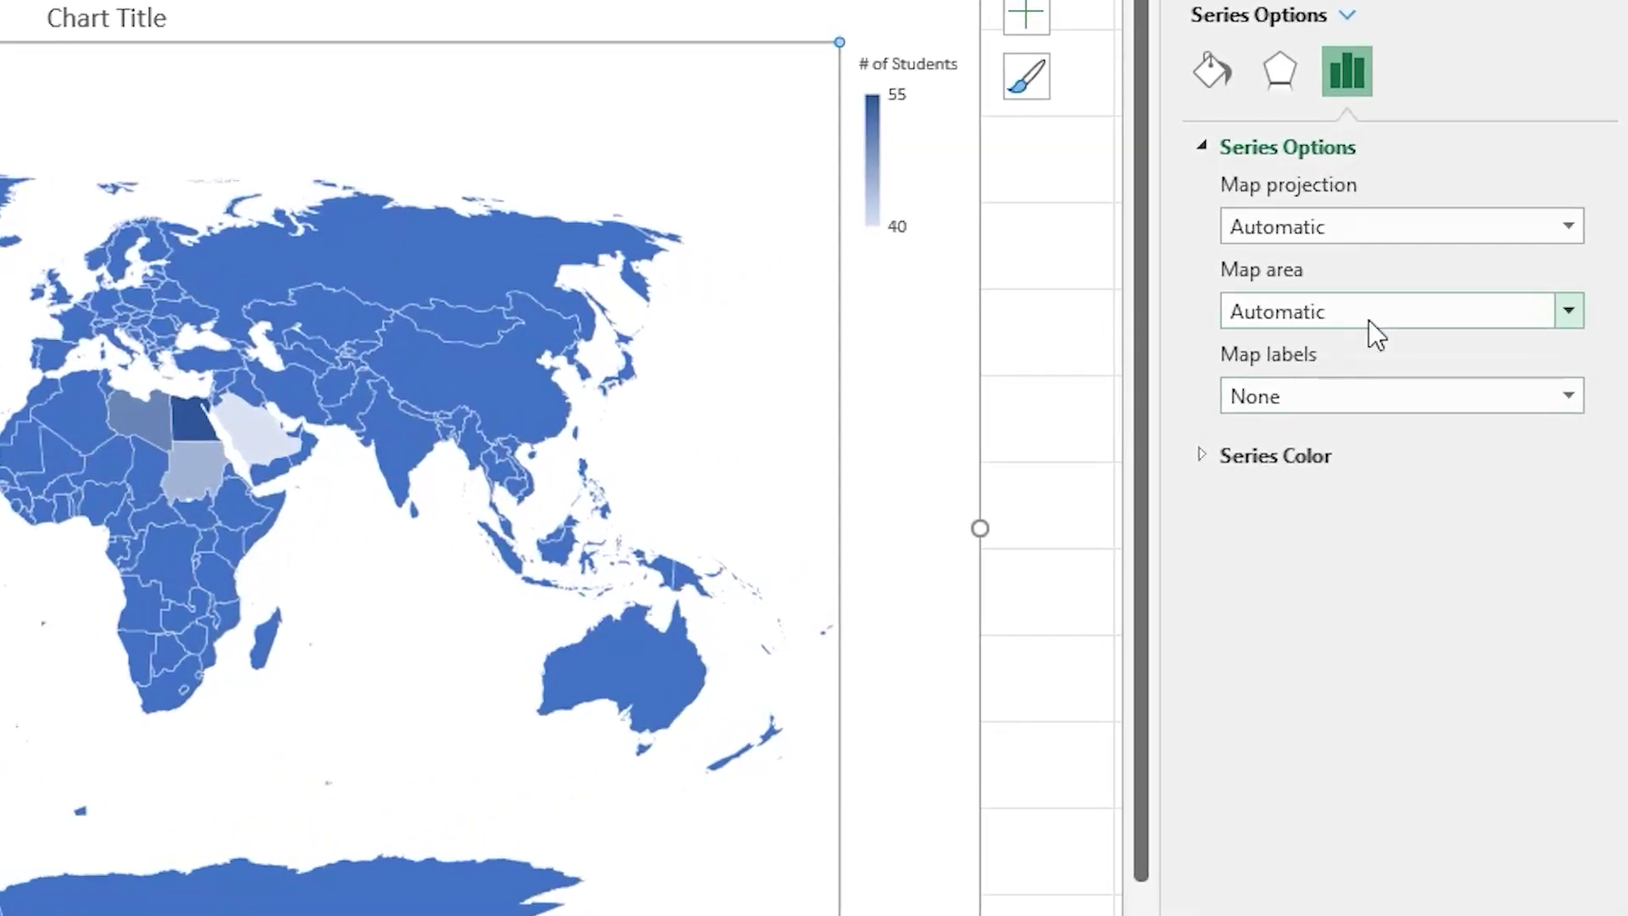
{"action": "left_click", "coordinate": [1494, 385]}
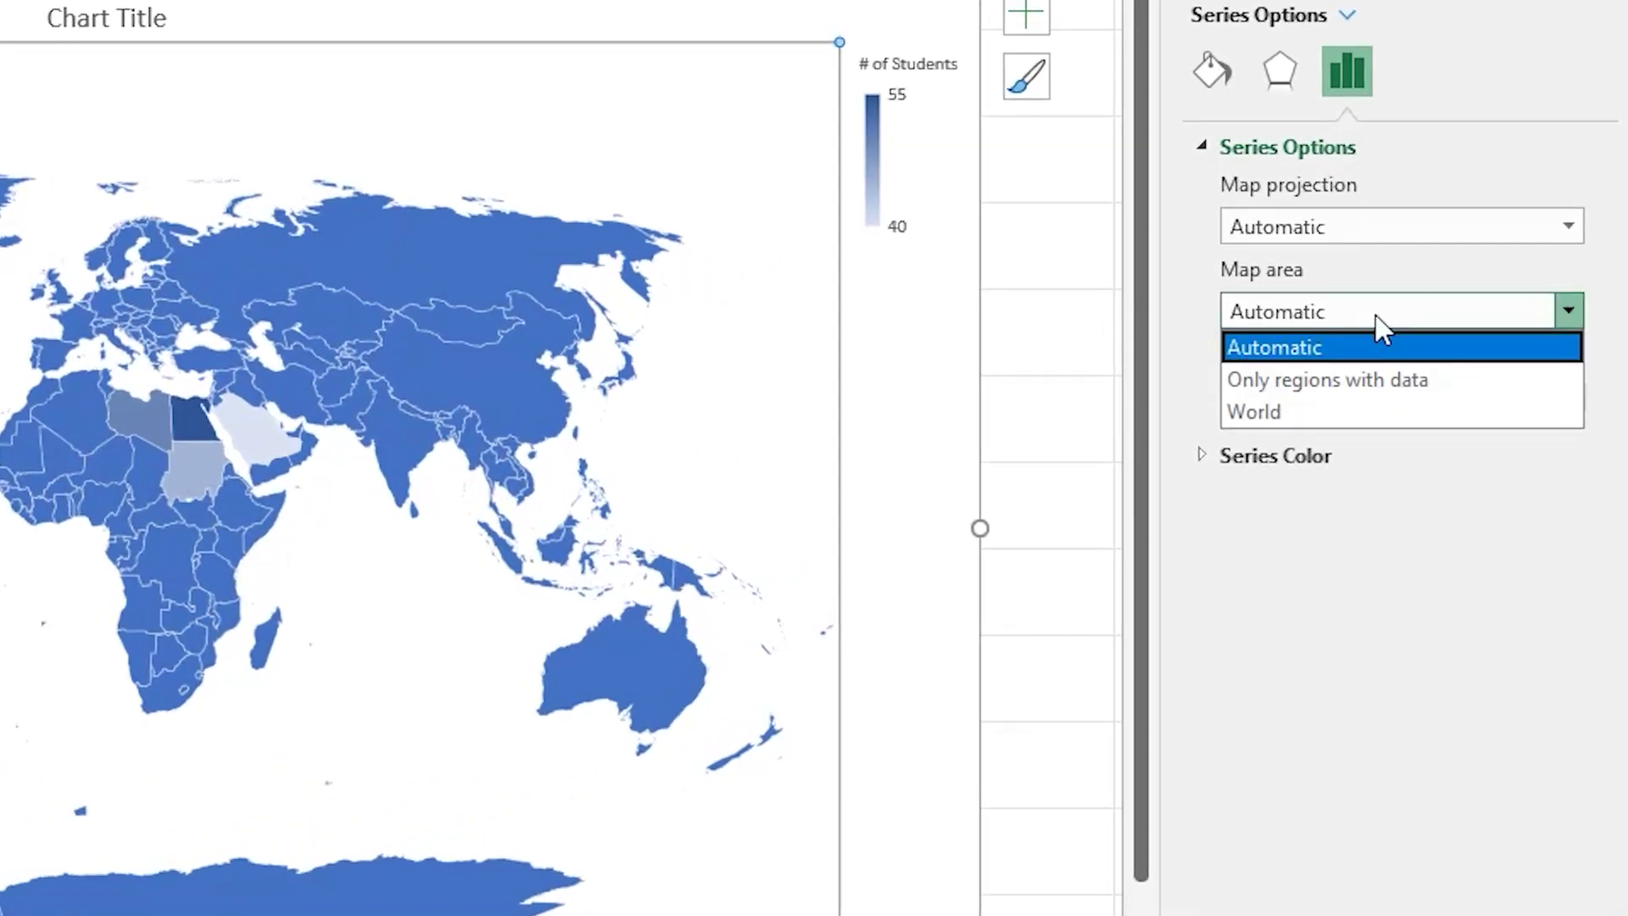
{"action": "left_click", "coordinate": [1349, 388]}
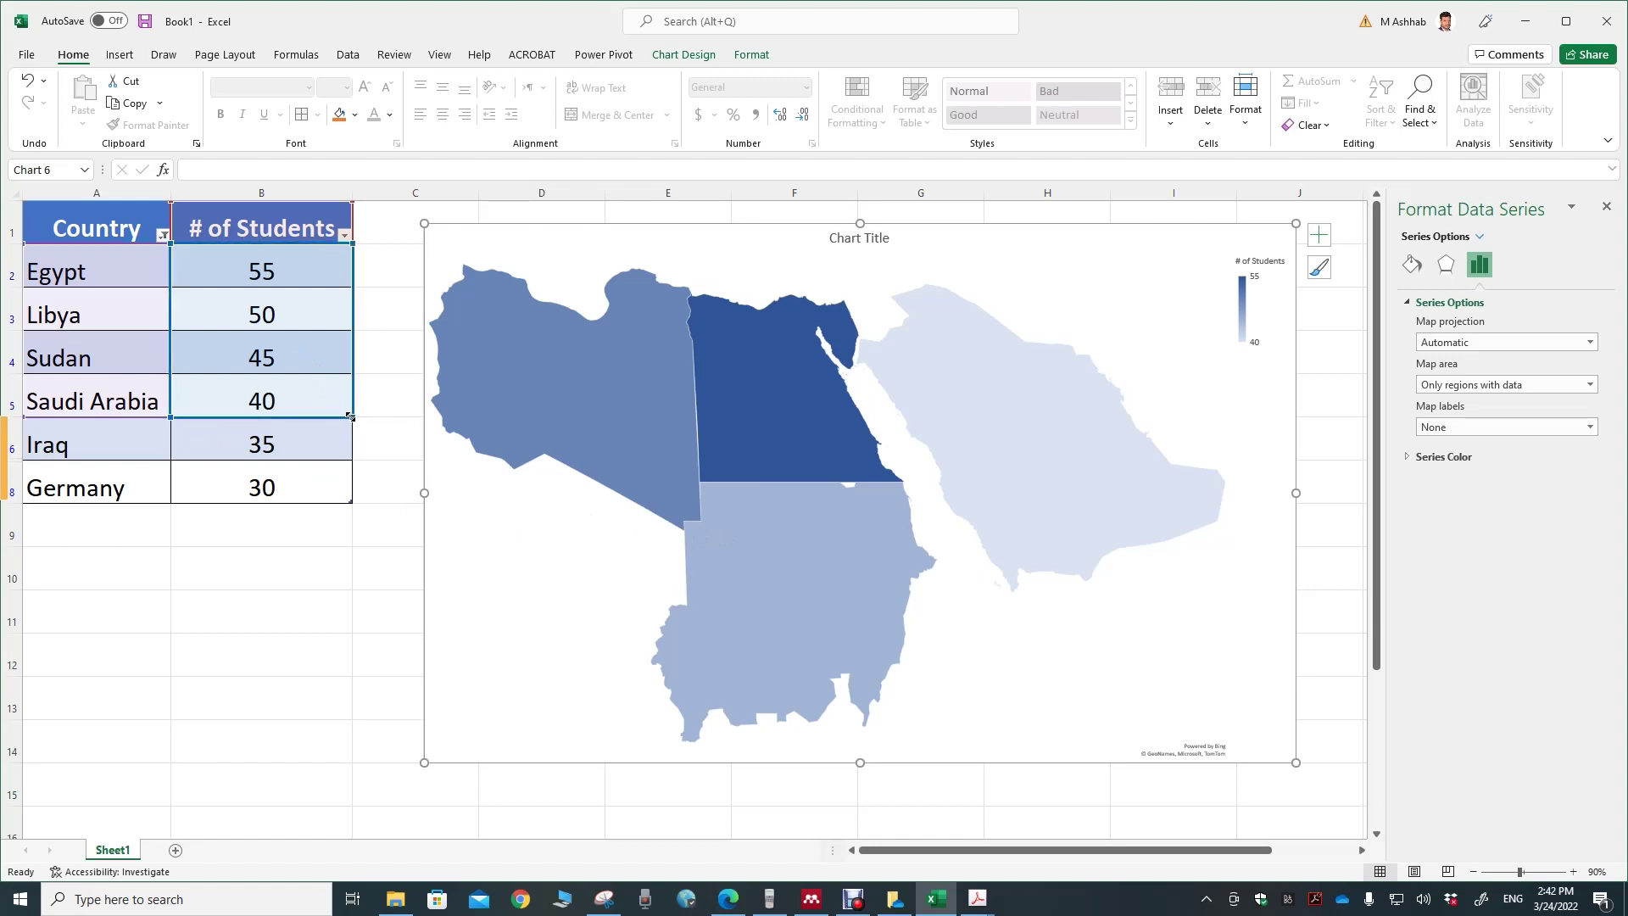
{"action": "left_click_drag", "start_coordinate": [349, 417], "coordinate": [349, 446]}
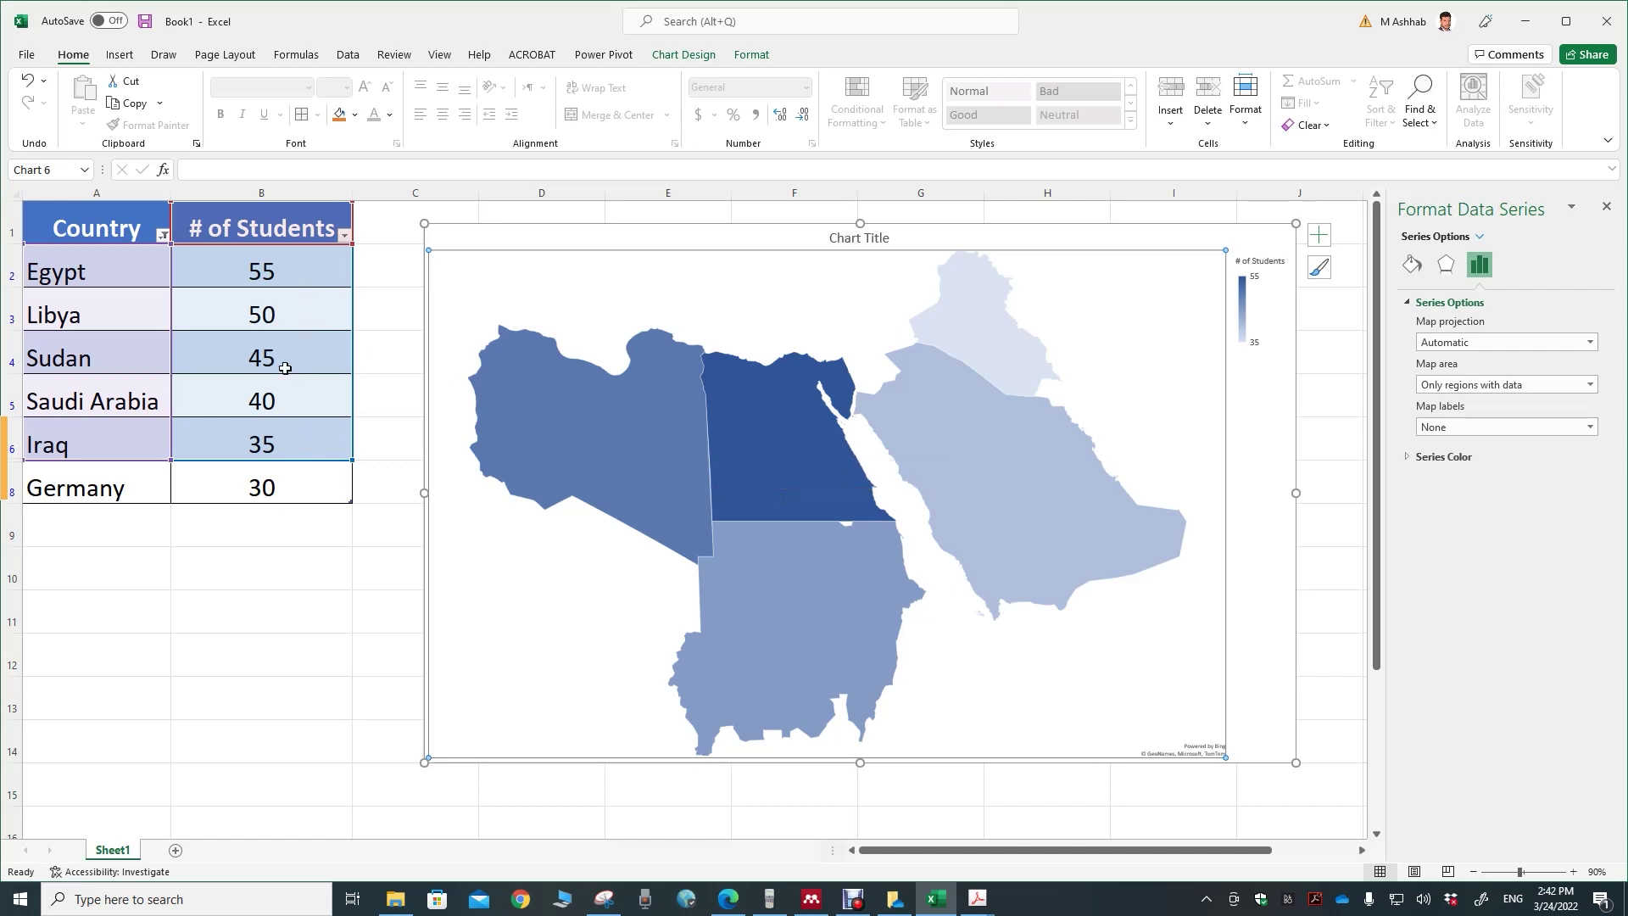
{"action": "left_click", "coordinate": [305, 272]}
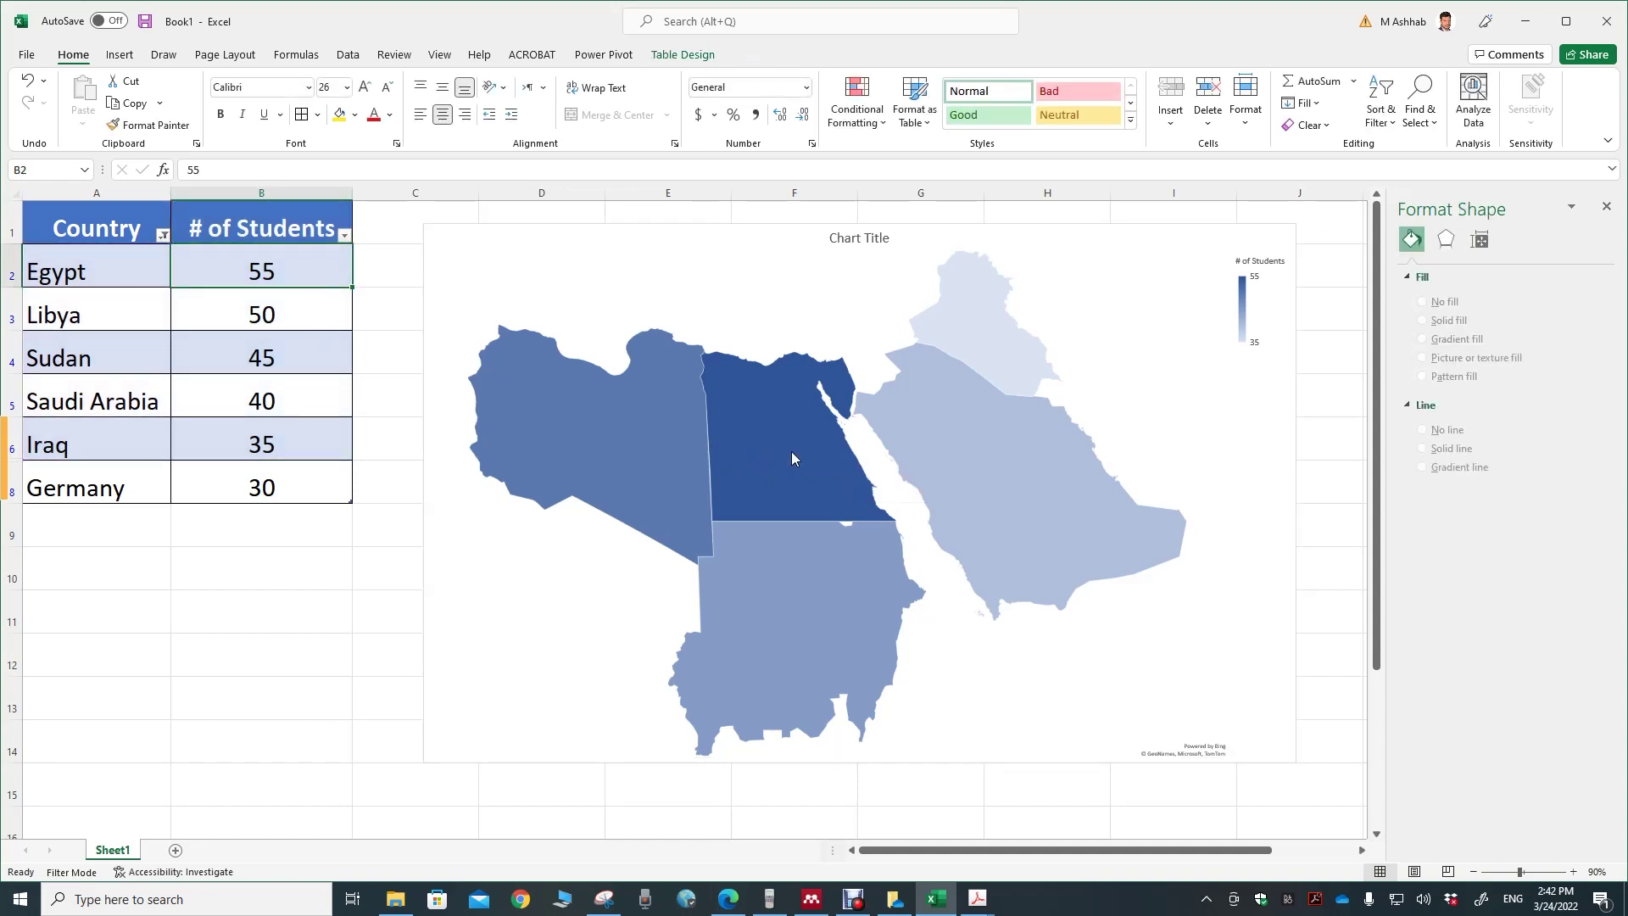
{"action": "left_click", "coordinate": [257, 315]}
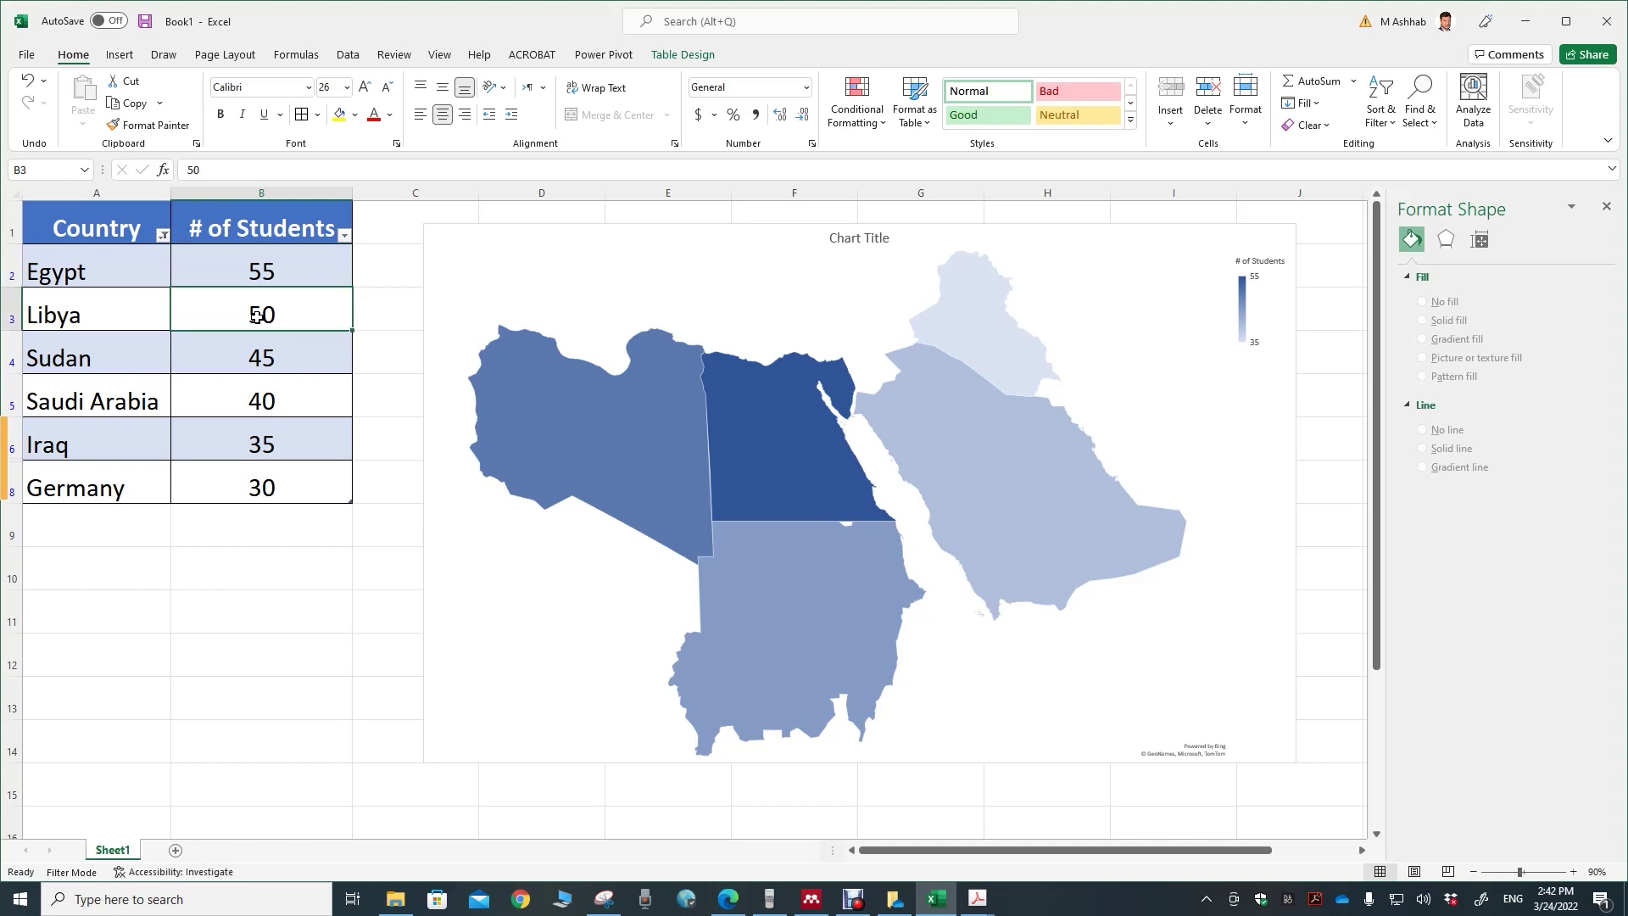
{"action": "type", "text": "10"}
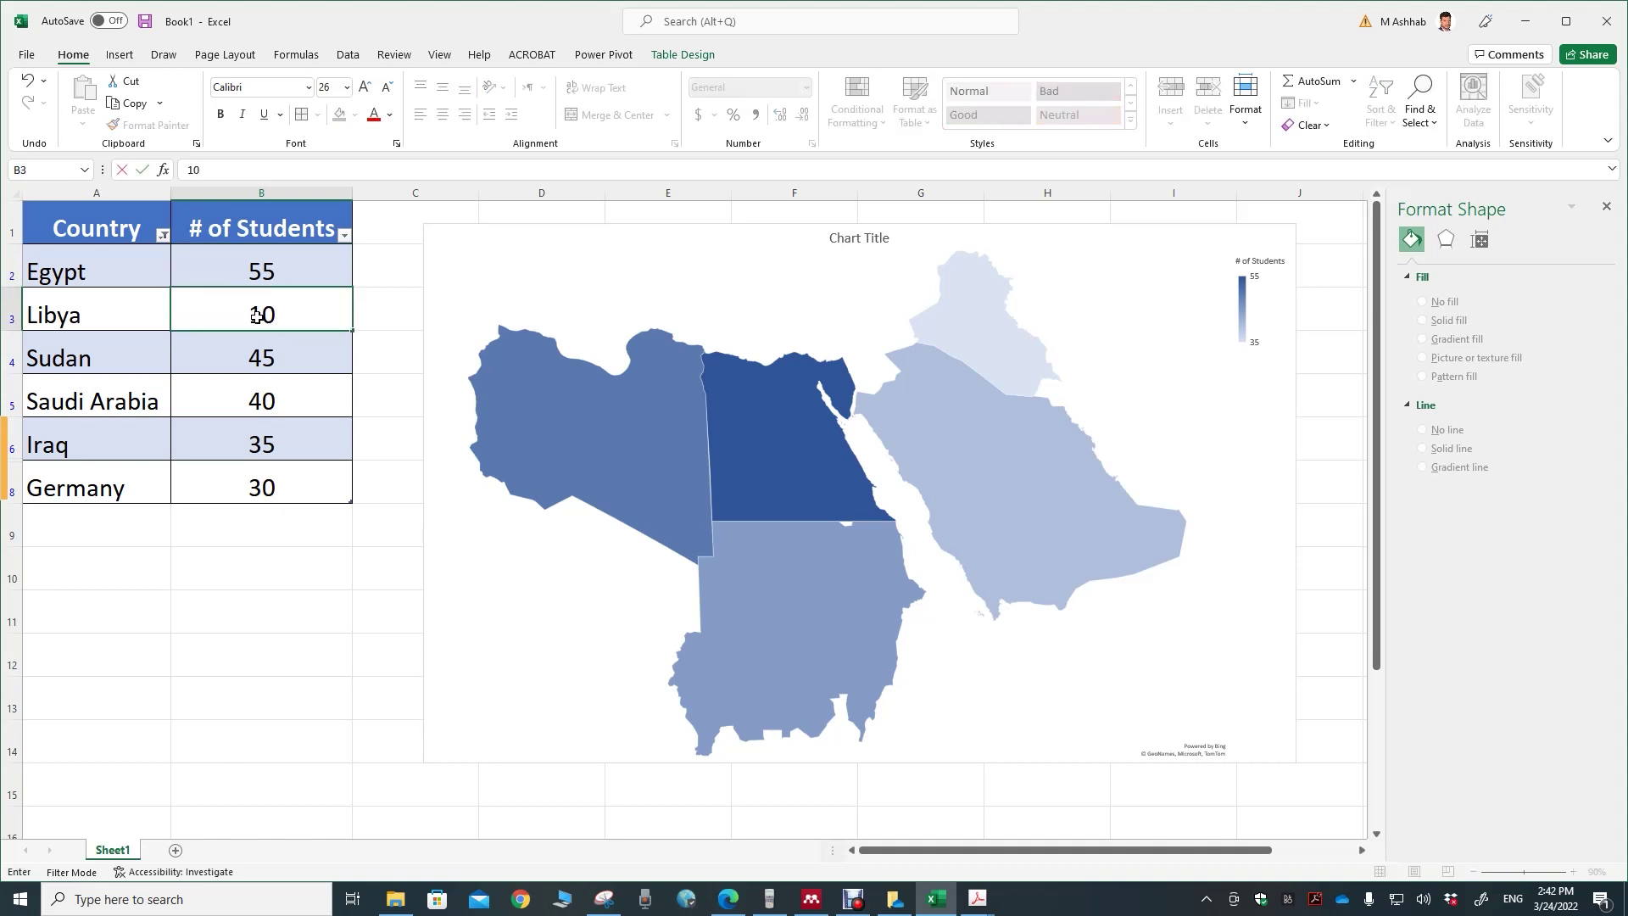
{"action": "key", "text": "Return"}
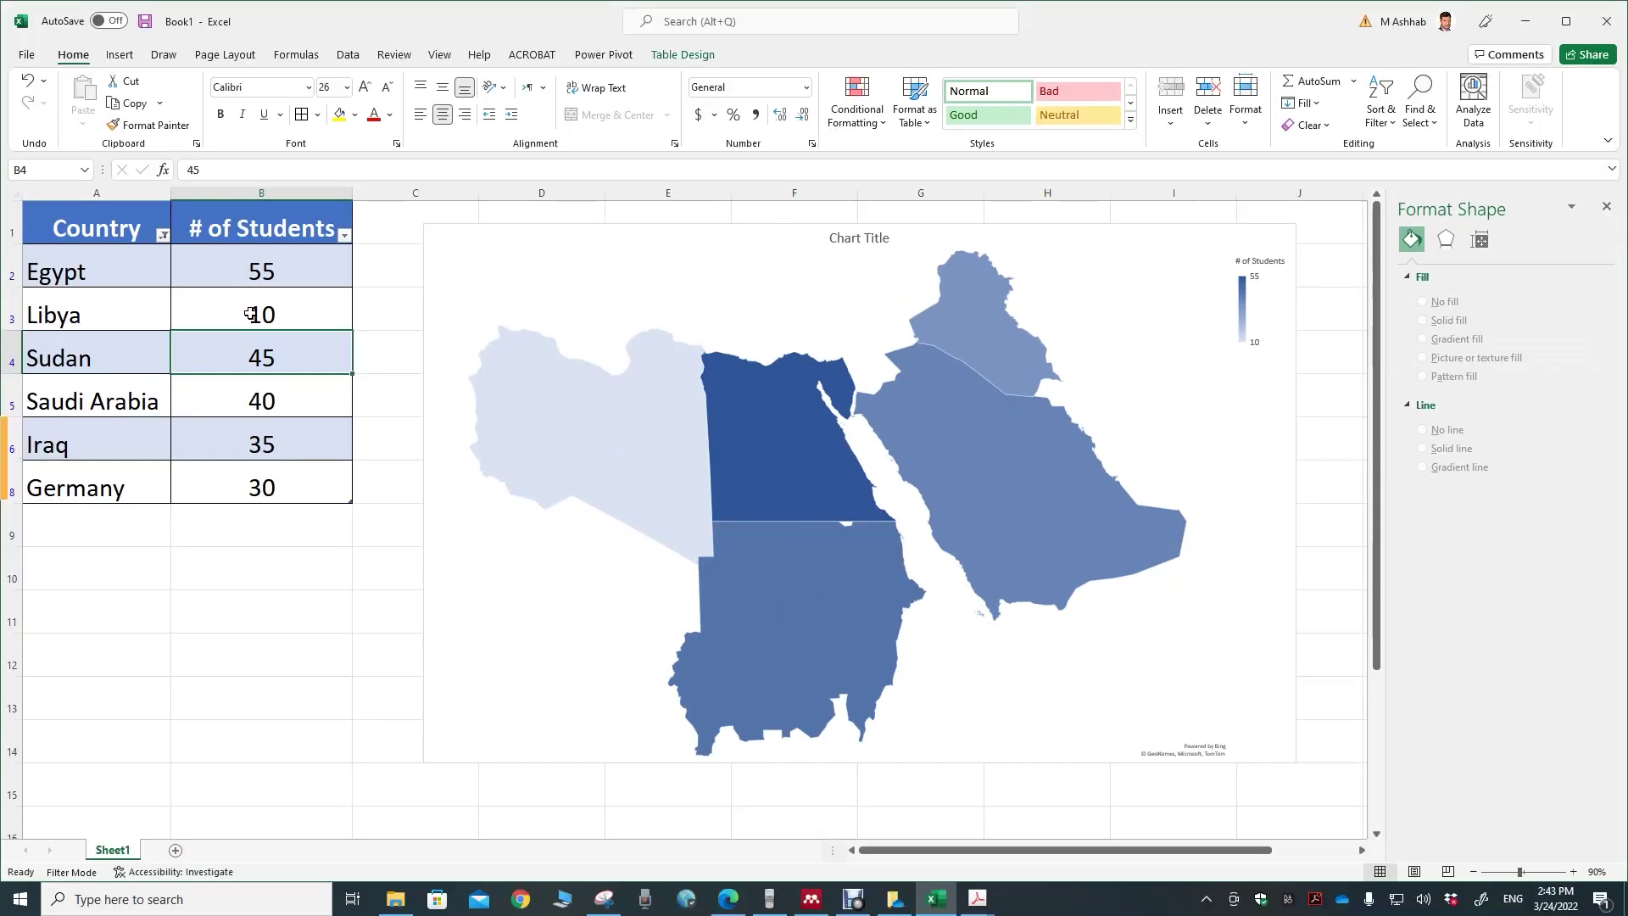
{"action": "left_click", "coordinate": [288, 316]}
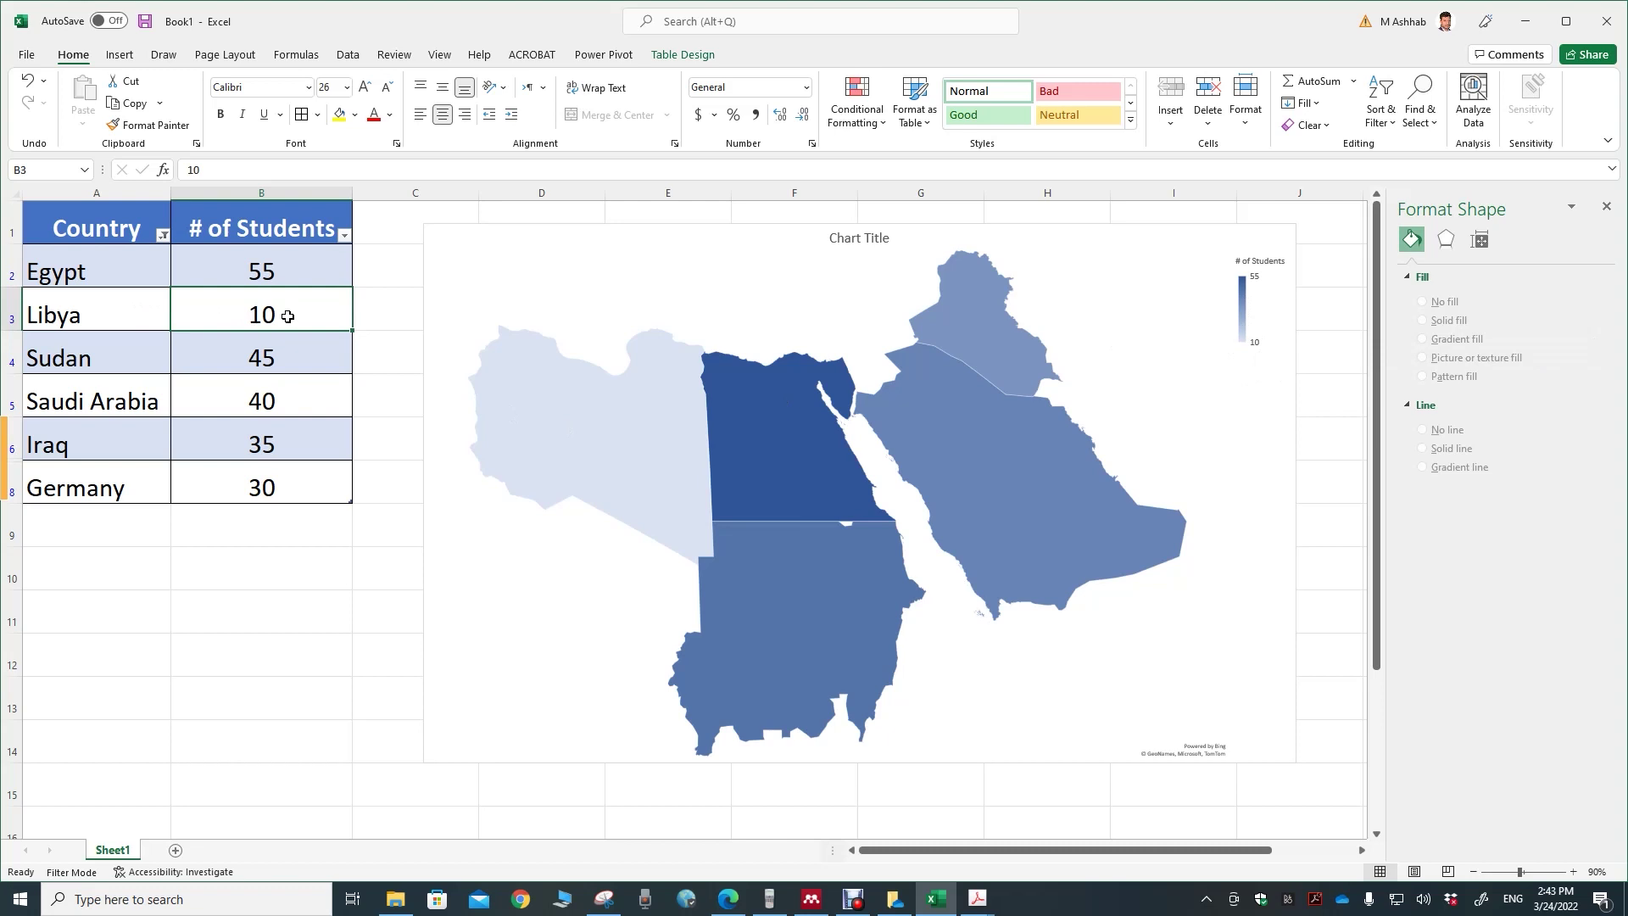
{"action": "type", "text": "50"}
{"action": "key", "text": "Return"}
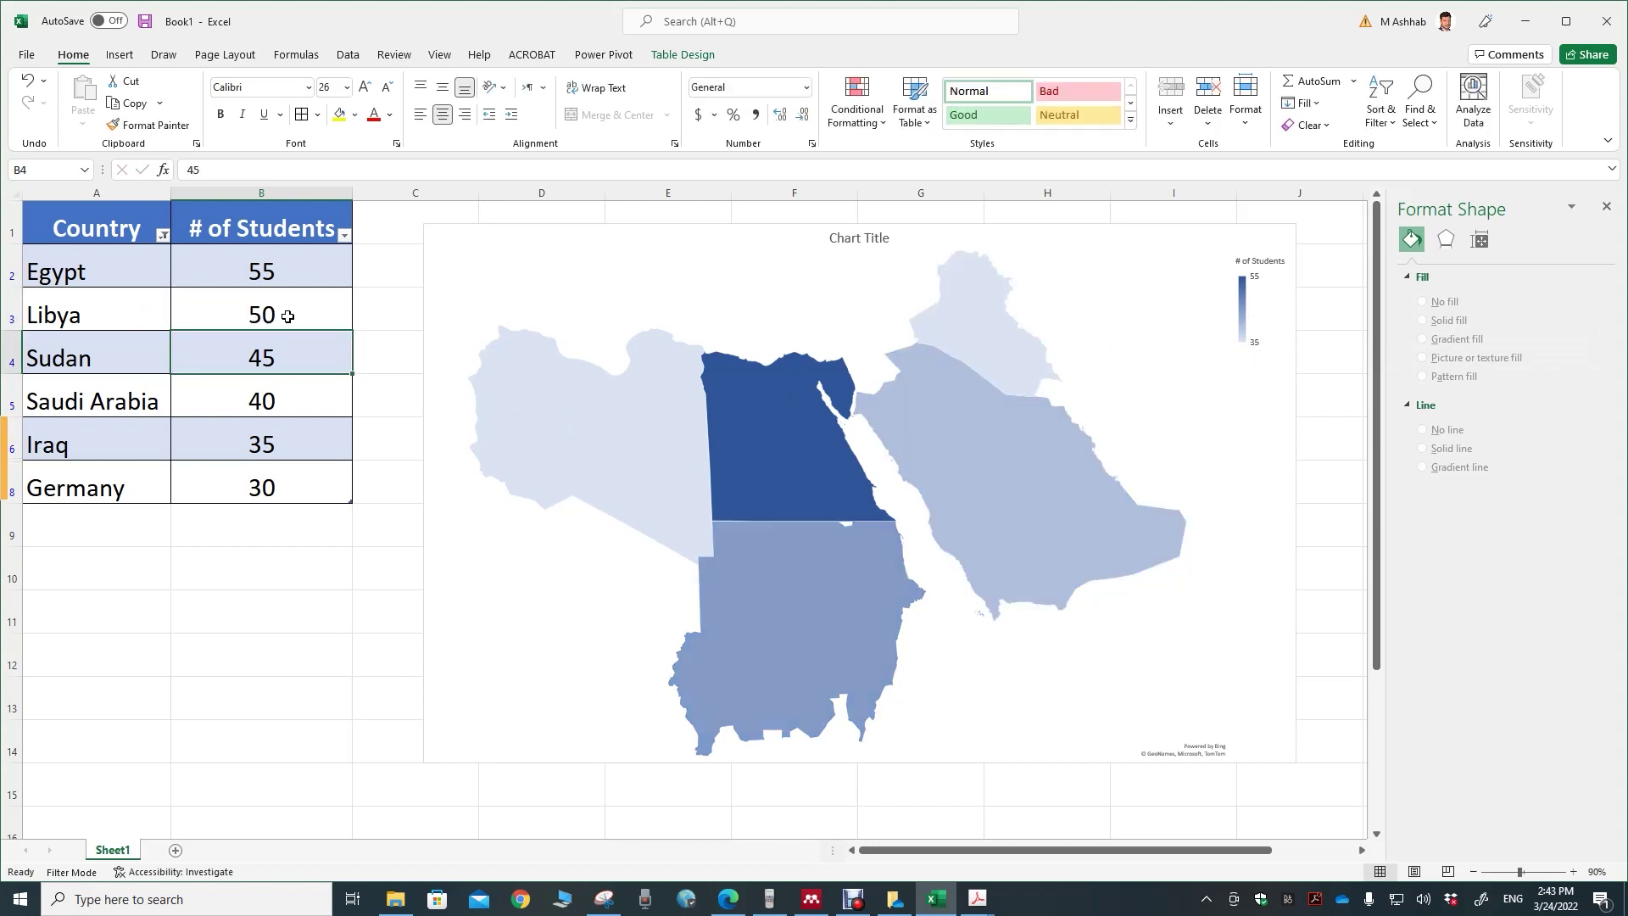
{"action": "mouse_move", "coordinate": [826, 549]}
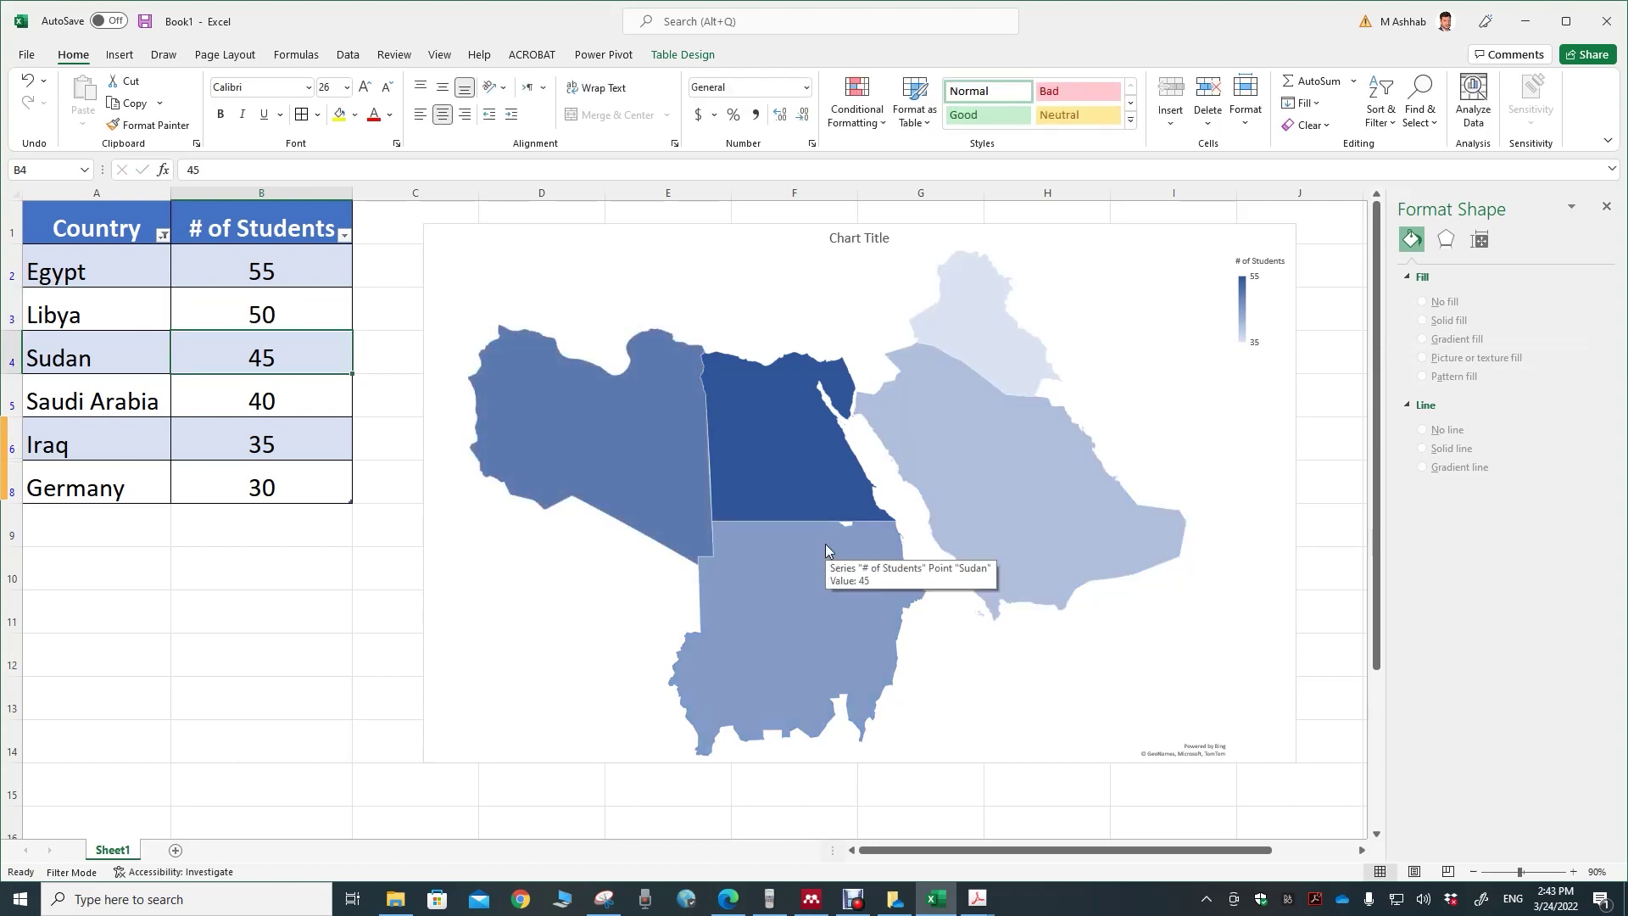
{"action": "left_click", "coordinate": [766, 448]}
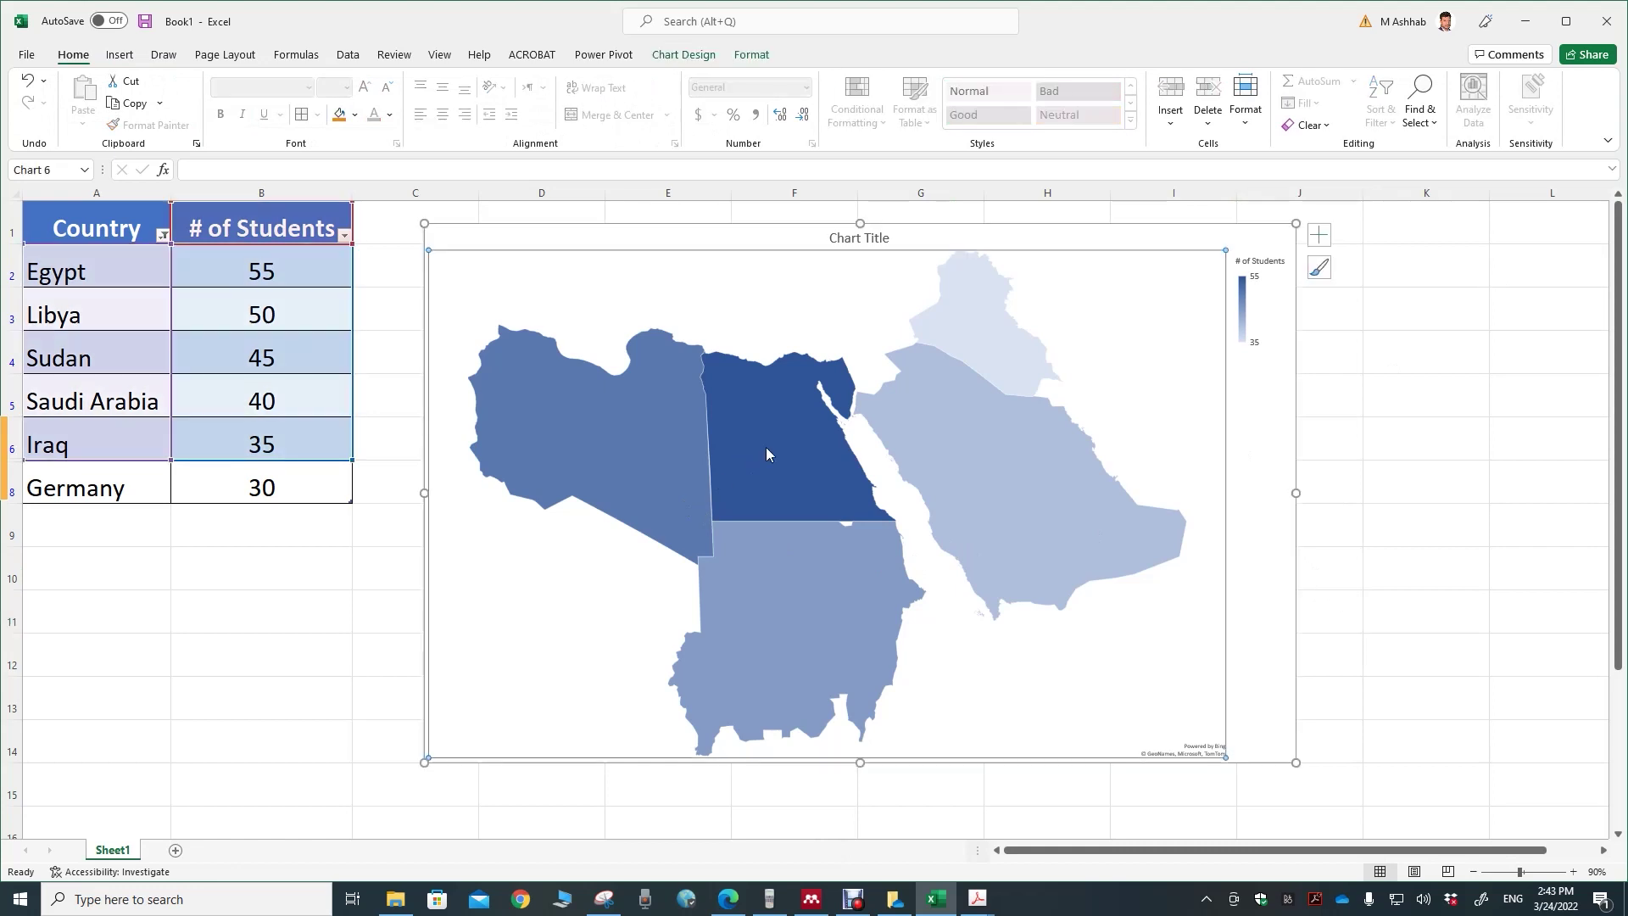
Fill Egypt green and Libya orange-gold on the map.
{"action": "double_click", "coordinate": [766, 447]}
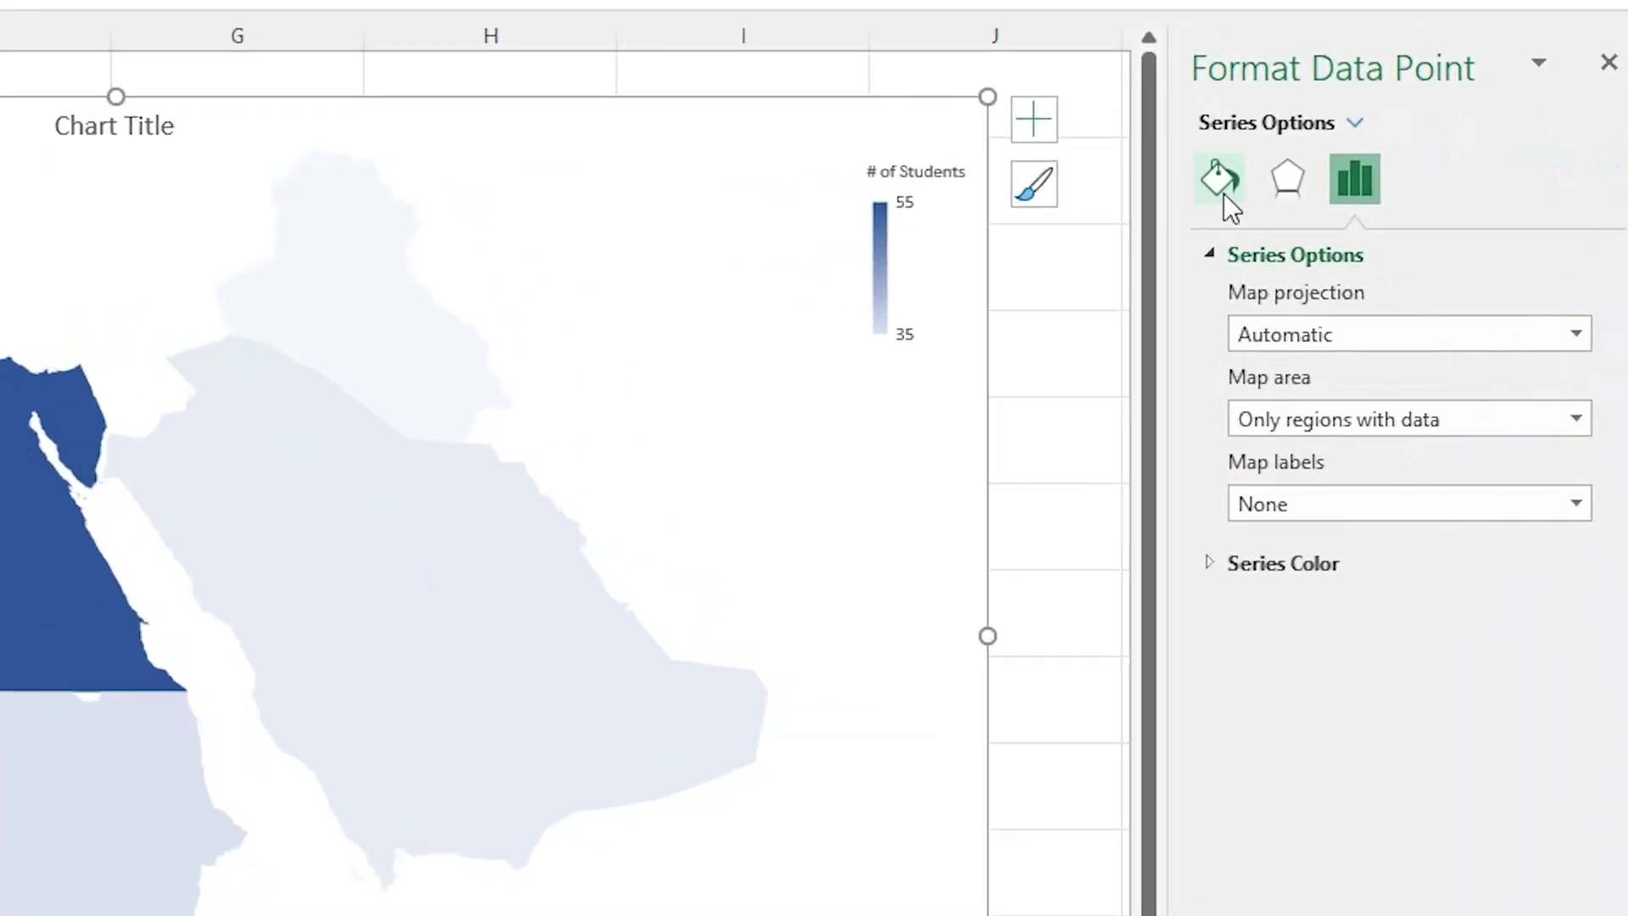
{"action": "left_click", "coordinate": [1413, 266]}
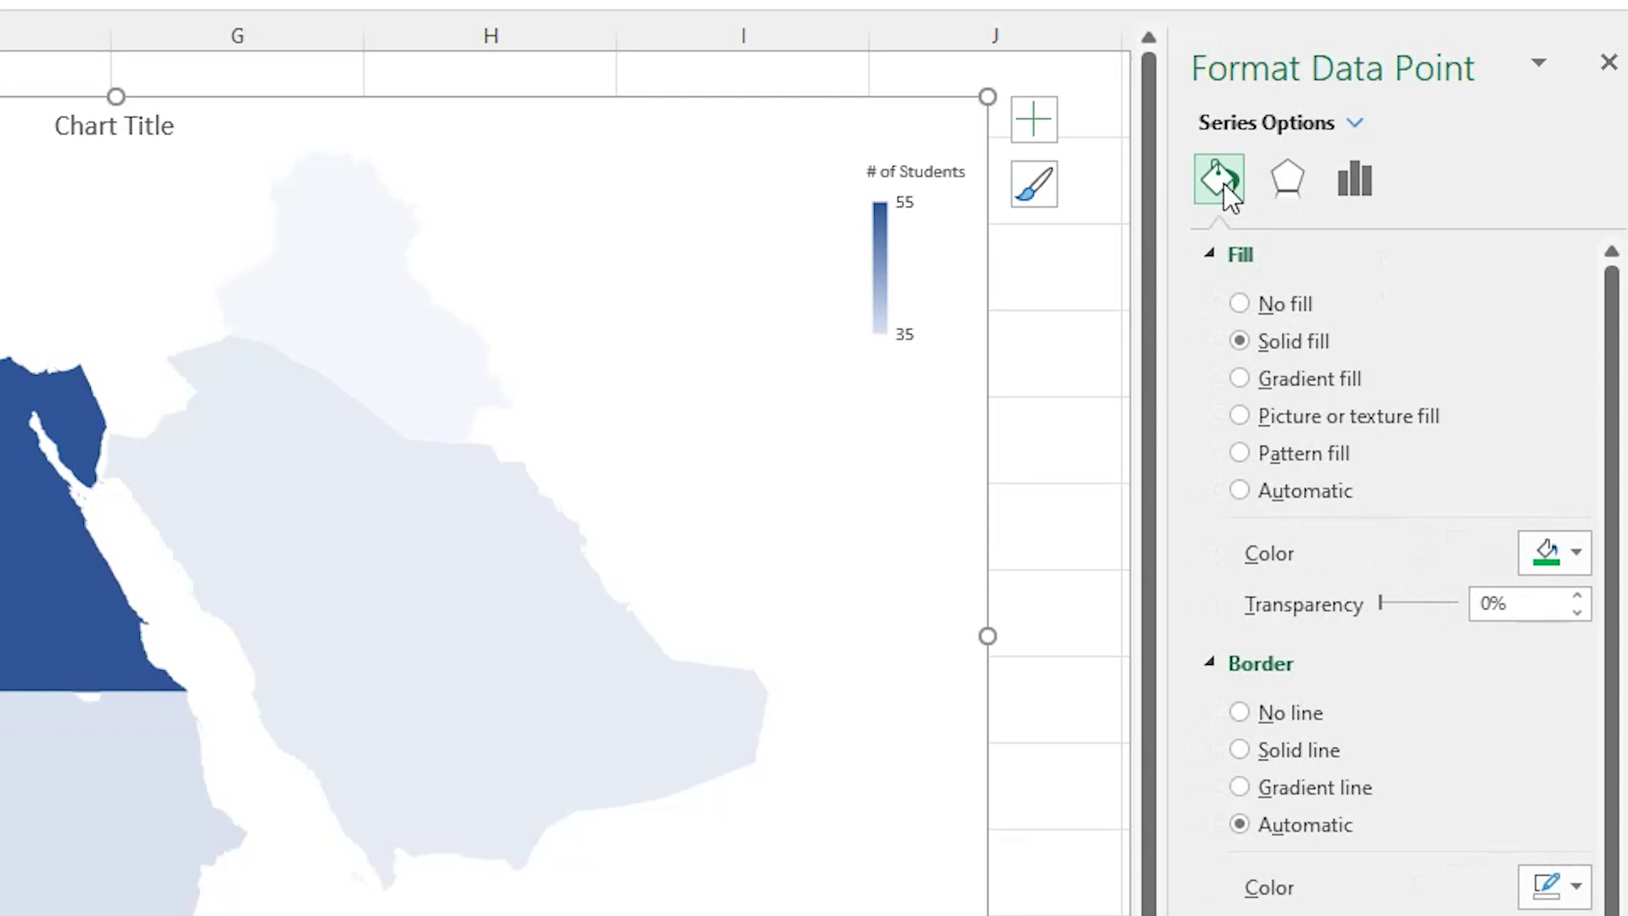
{"action": "left_click", "coordinate": [1575, 553]}
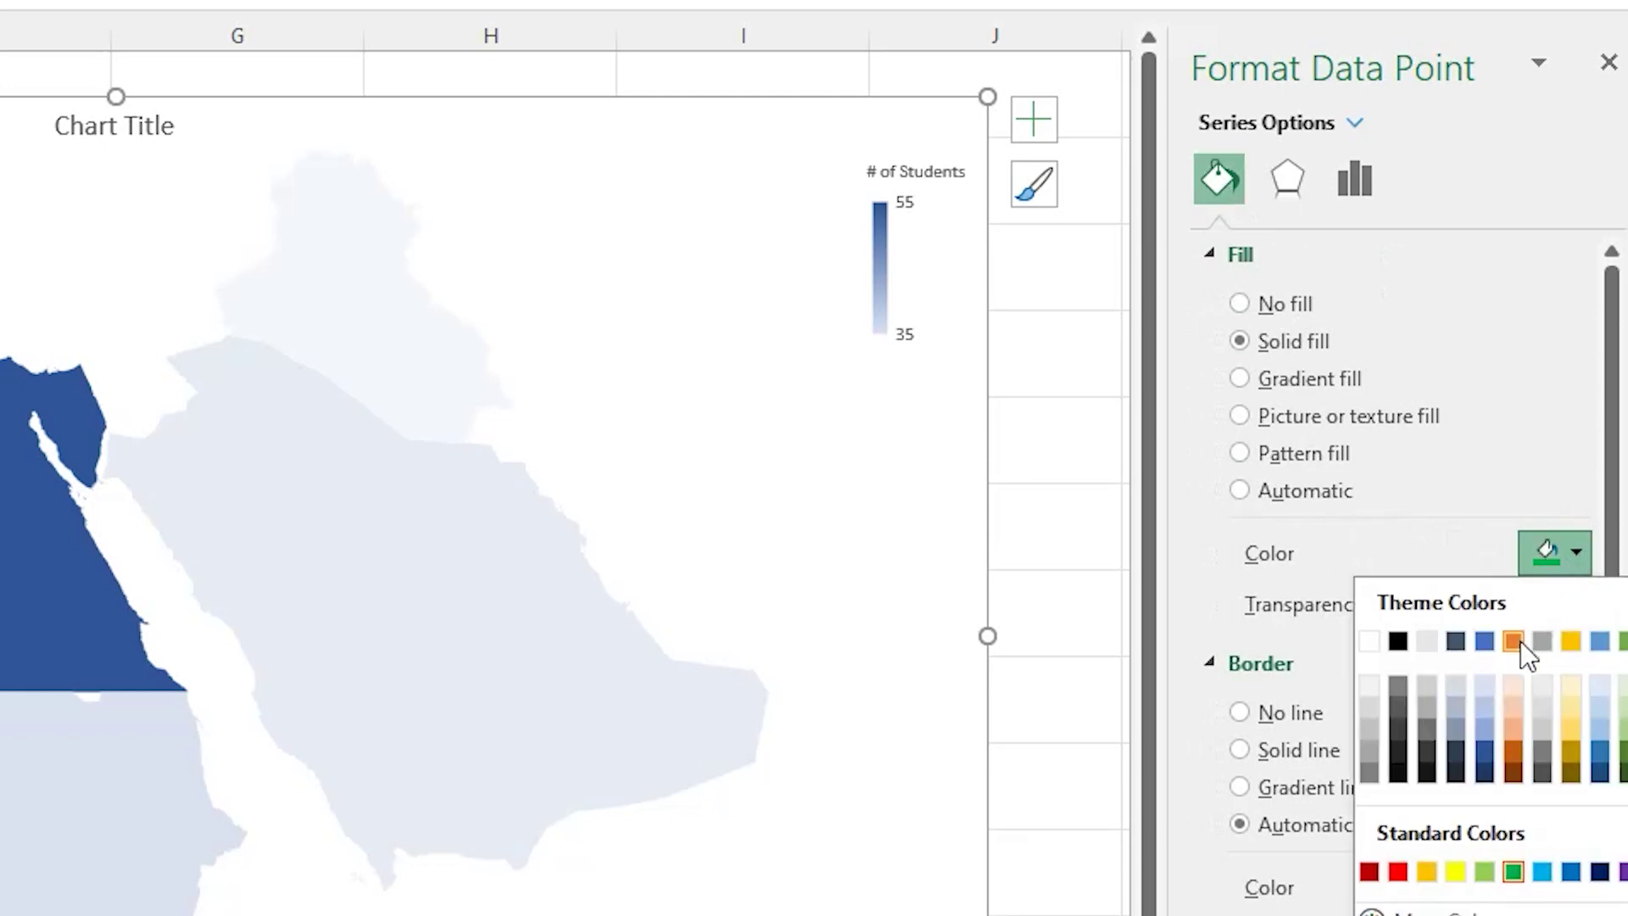
{"action": "left_click", "coordinate": [1515, 868]}
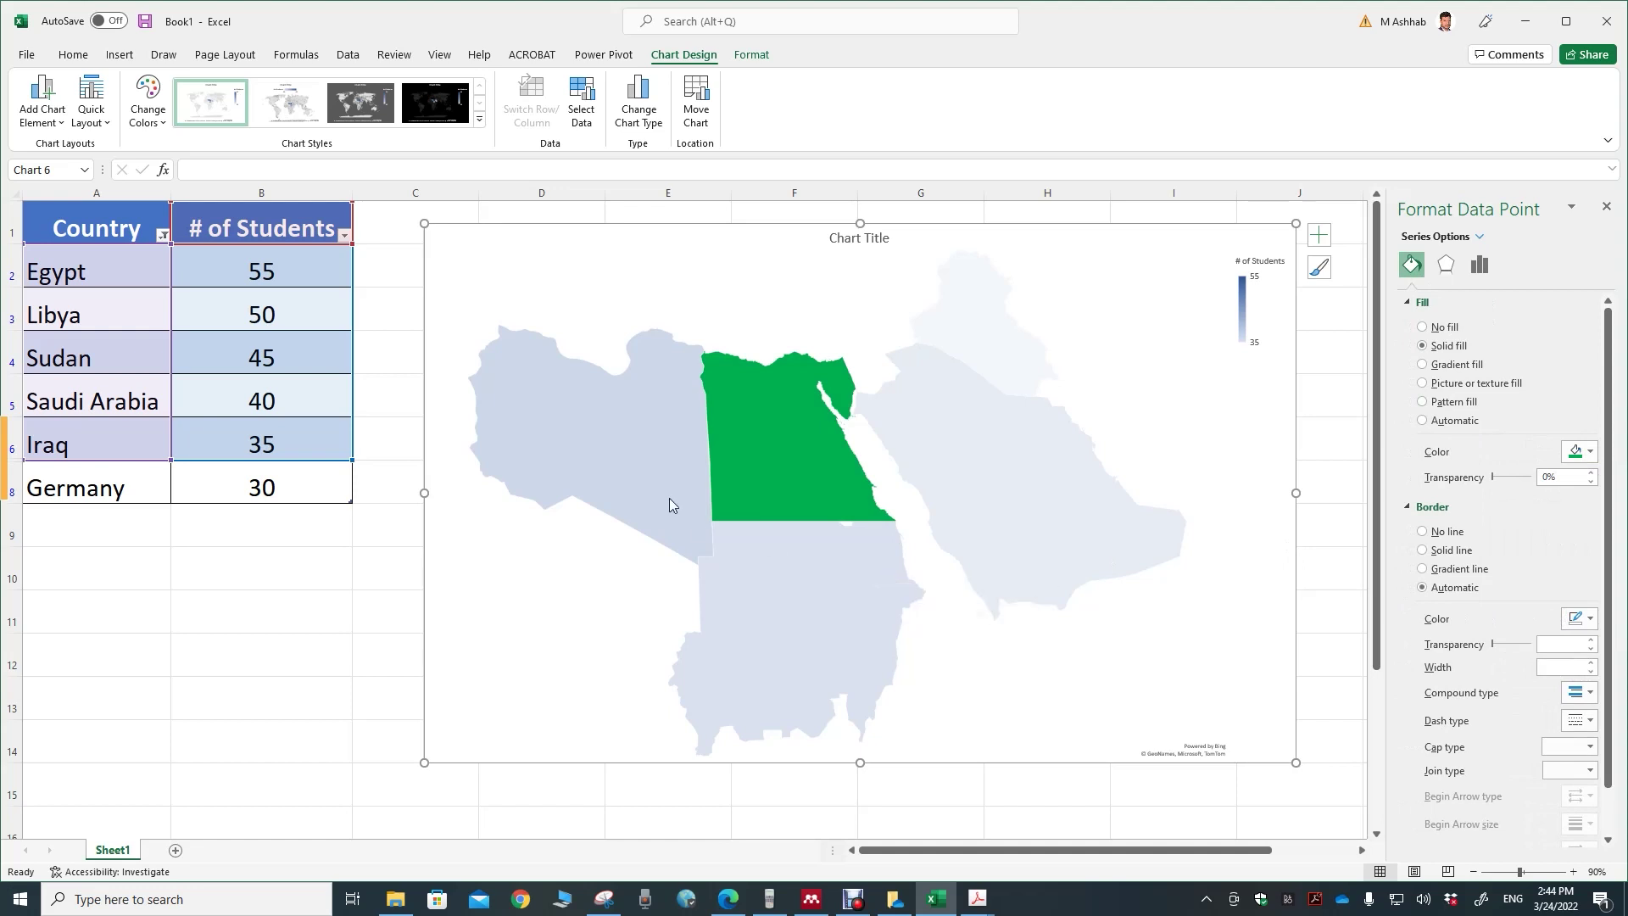
{"action": "left_click", "coordinate": [609, 429]}
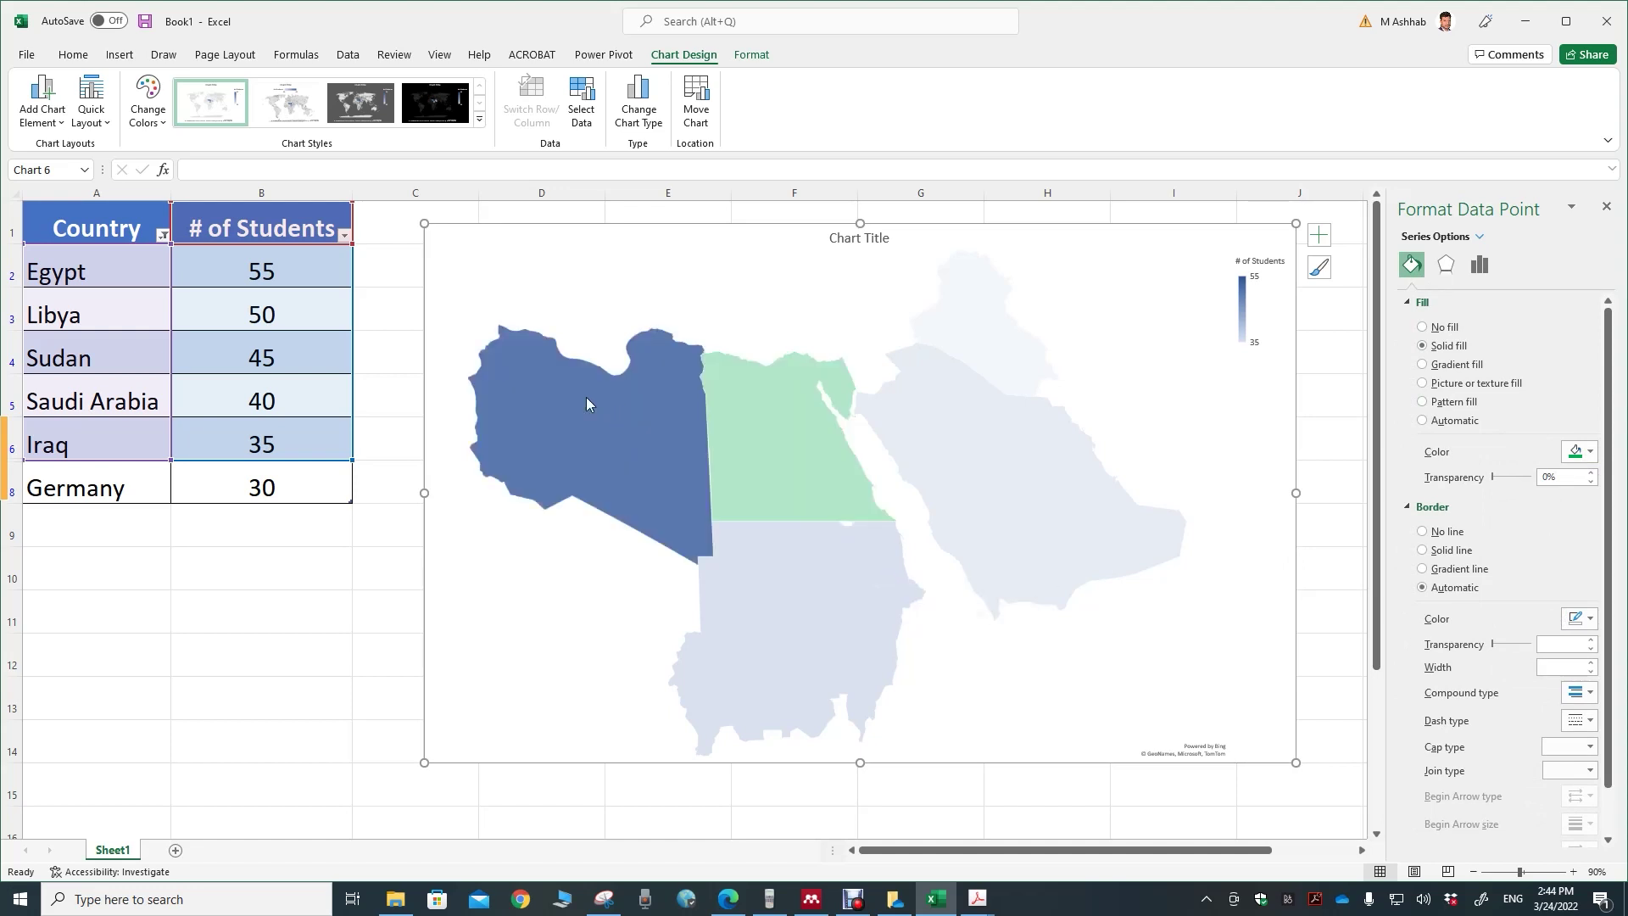
{"action": "left_click", "coordinate": [1592, 460]}
{"action": "left_click", "coordinate": [1516, 611]}
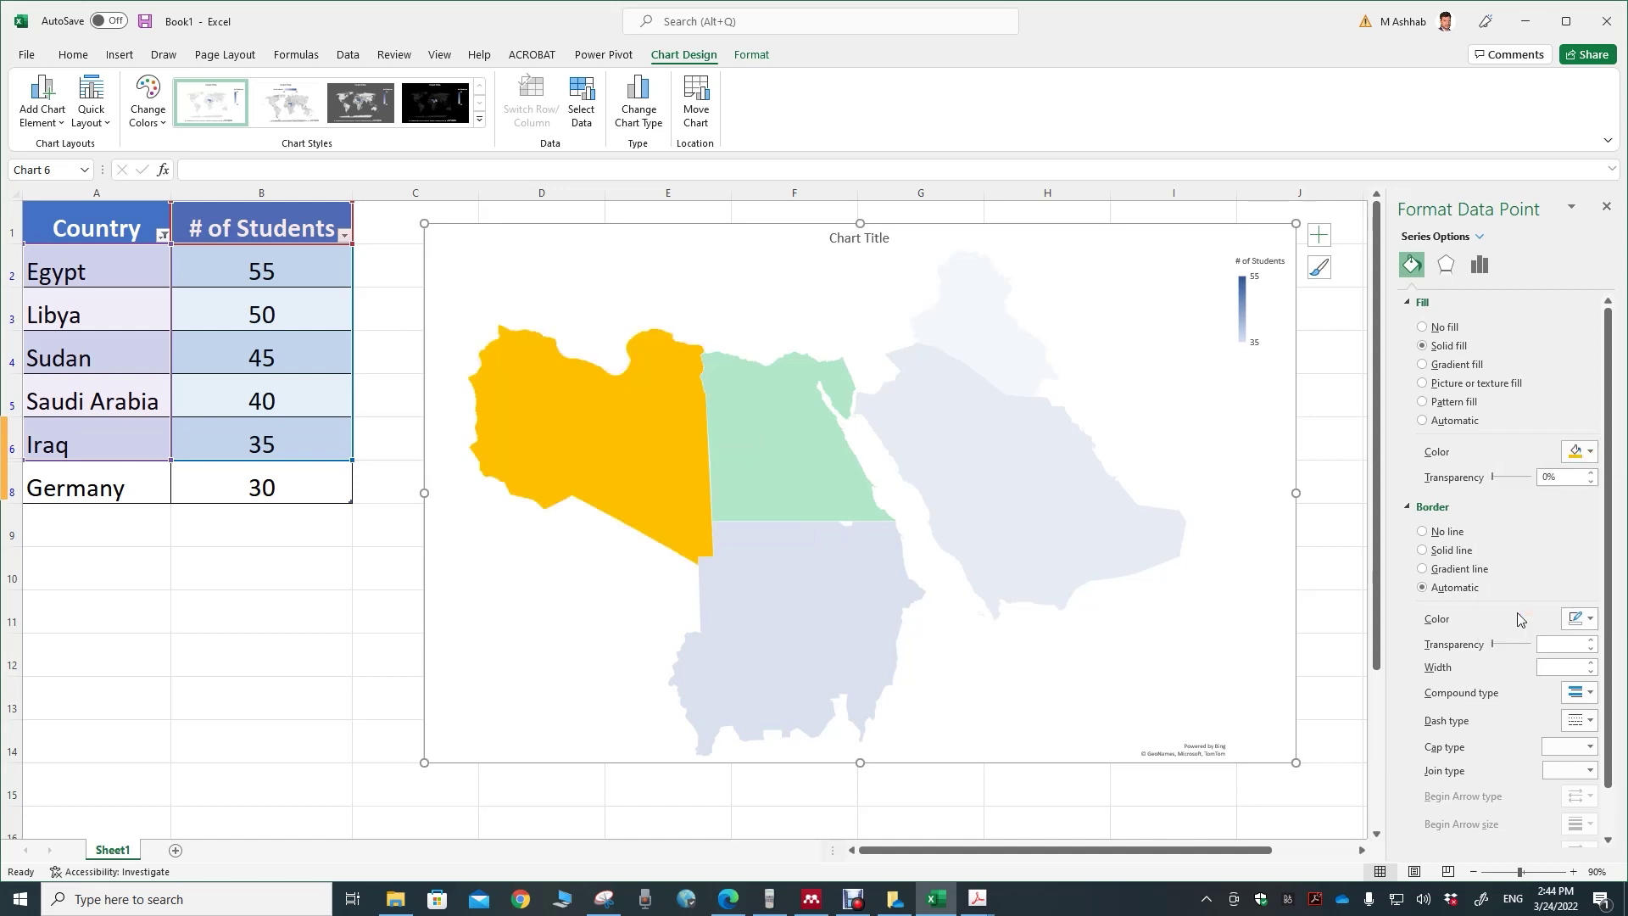
Fill Saudi Arabia light blue, Sudan yellow and Iraq green, and give Iraq a solid outline.
{"action": "left_click", "coordinate": [1000, 493]}
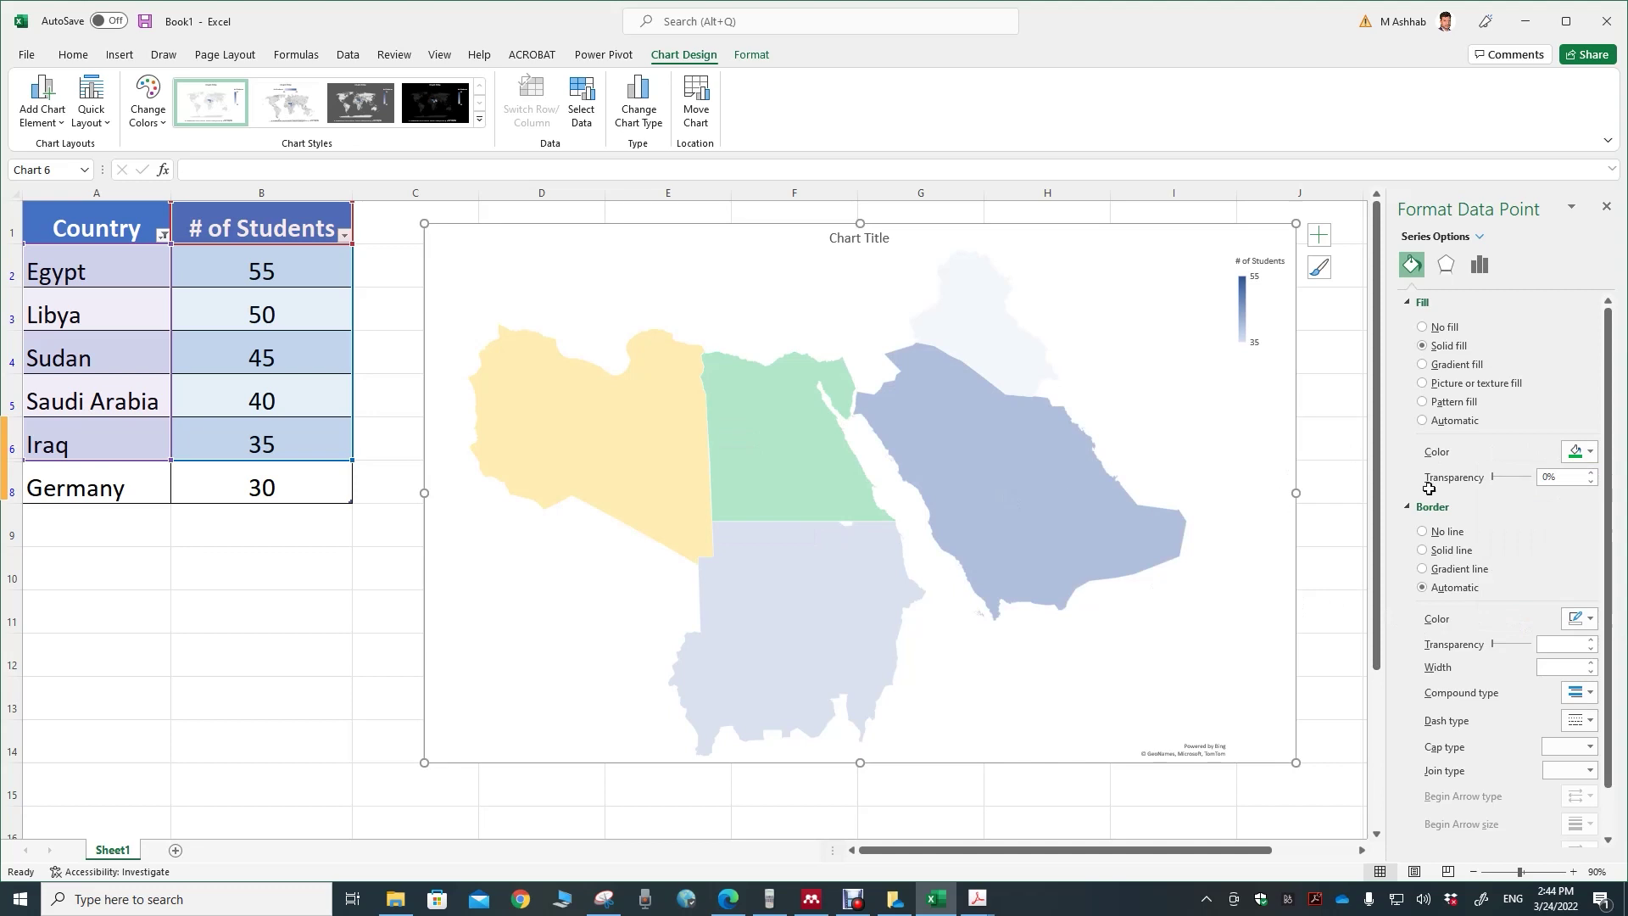
{"action": "left_click", "coordinate": [1593, 459]}
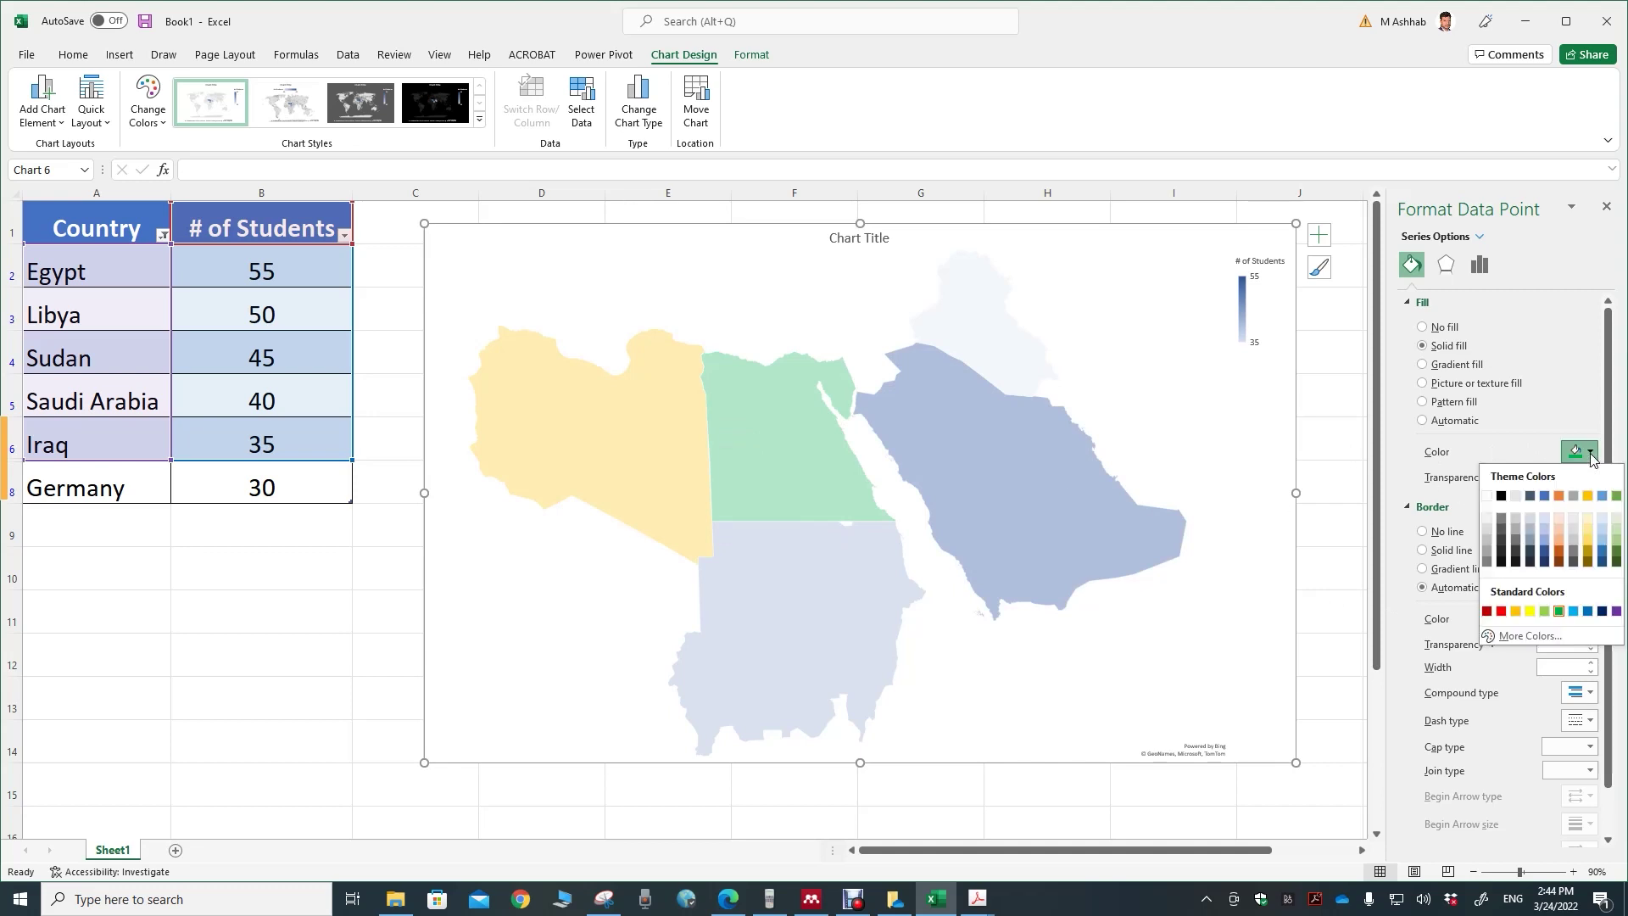
{"action": "left_click", "coordinate": [1579, 616]}
{"action": "left_click", "coordinate": [826, 628]}
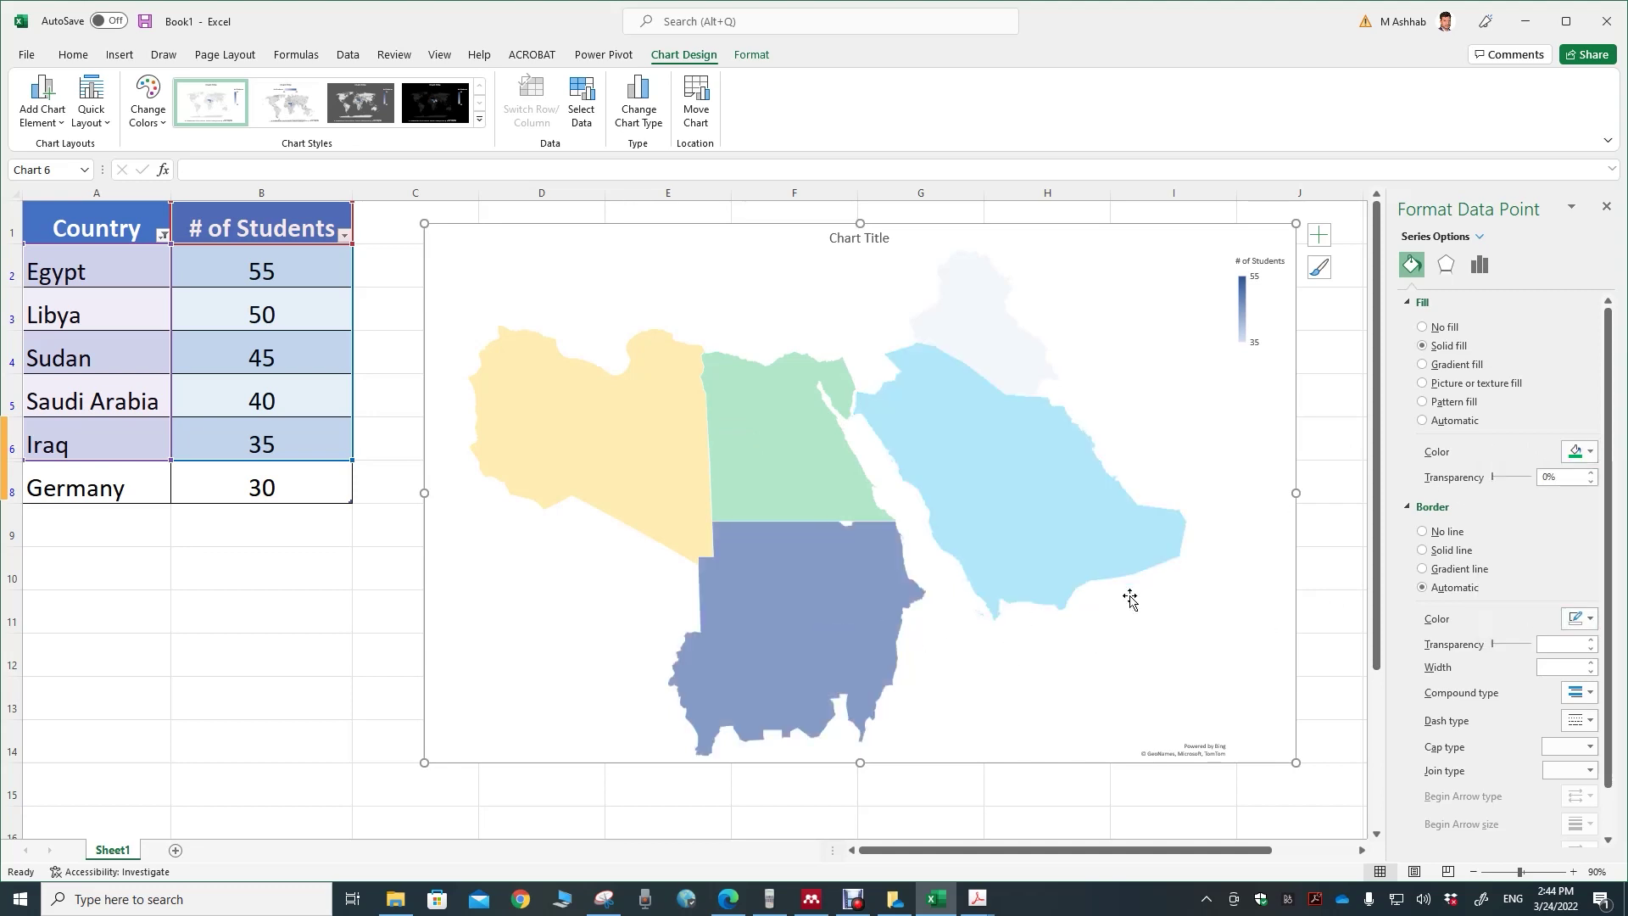
{"action": "left_click", "coordinate": [1591, 451]}
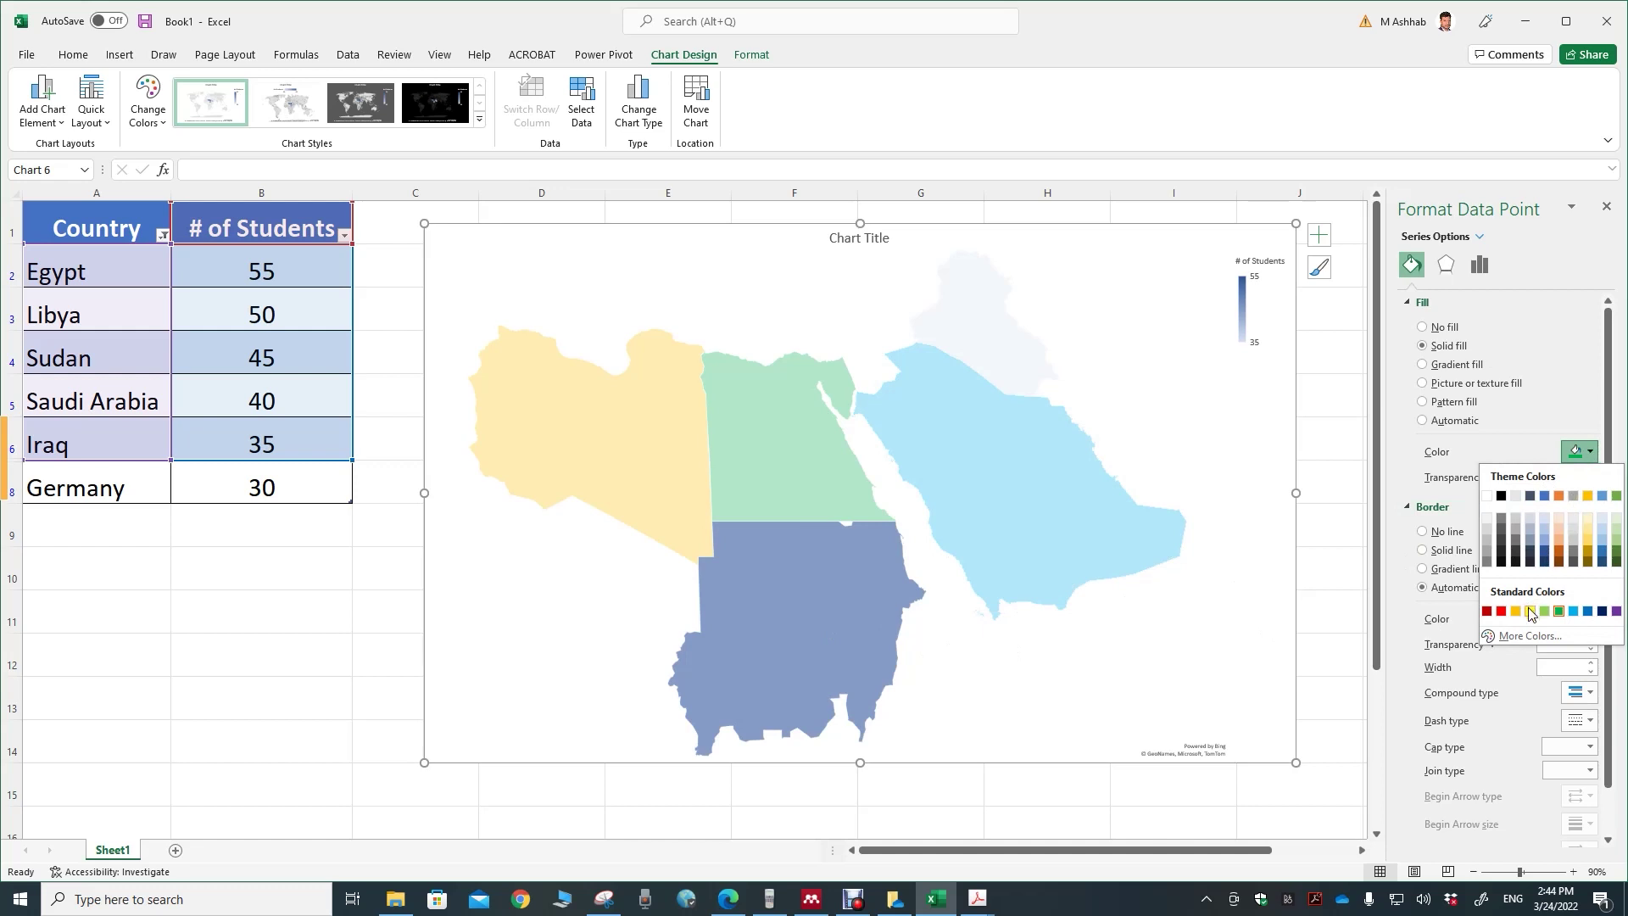
{"action": "left_click", "coordinate": [1529, 611]}
{"action": "left_click", "coordinate": [981, 331]}
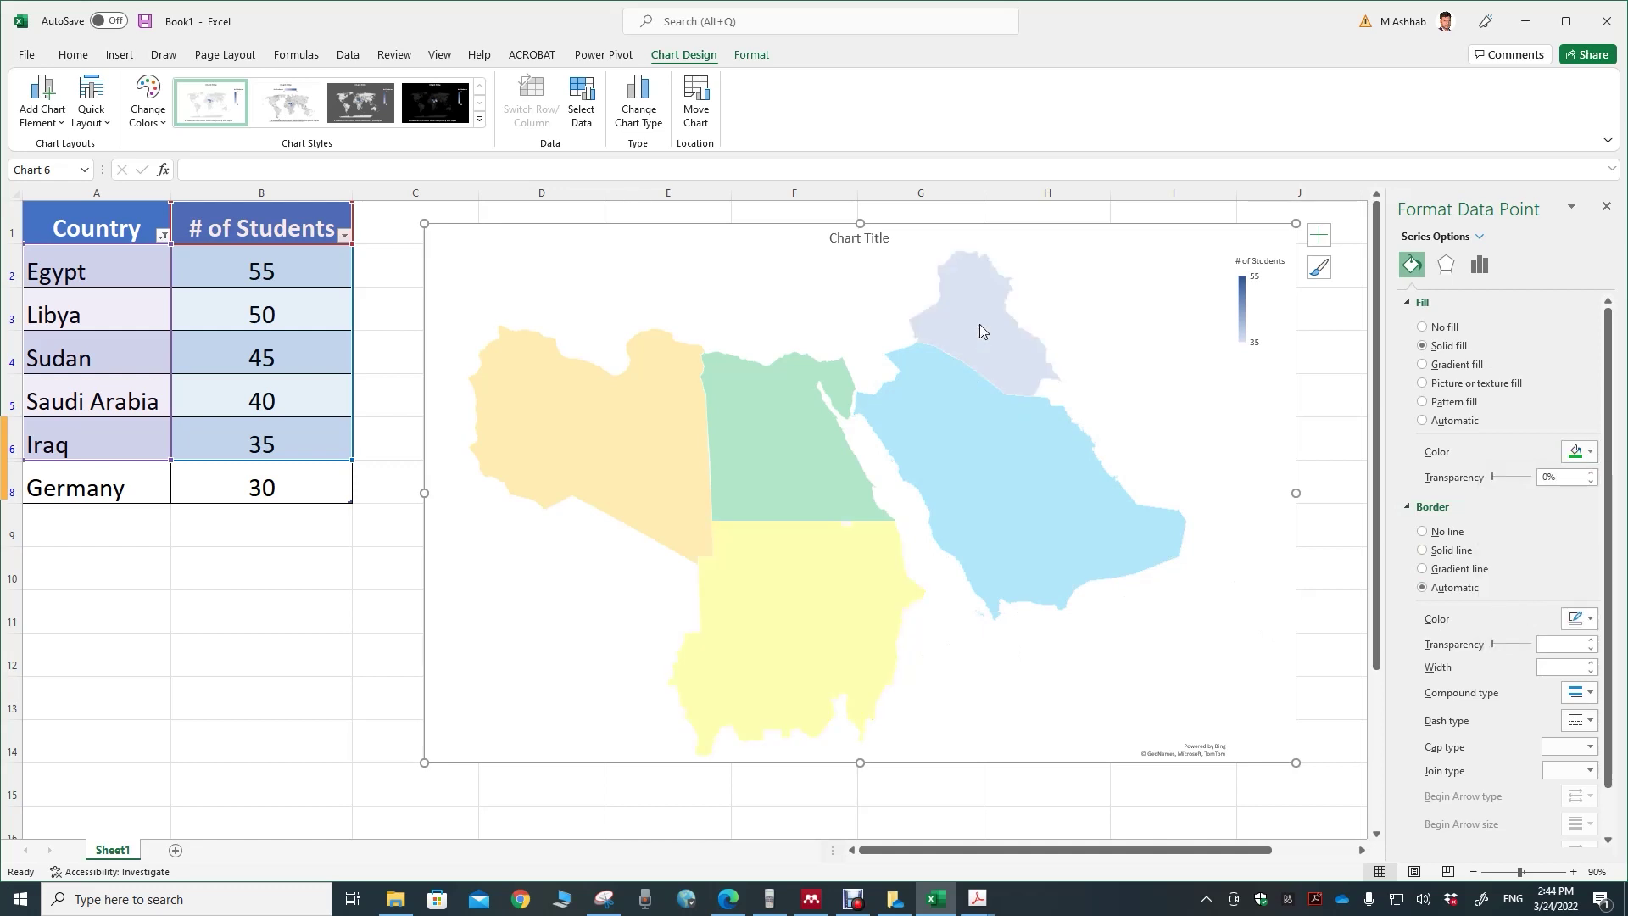
{"action": "left_click", "coordinate": [1592, 461]}
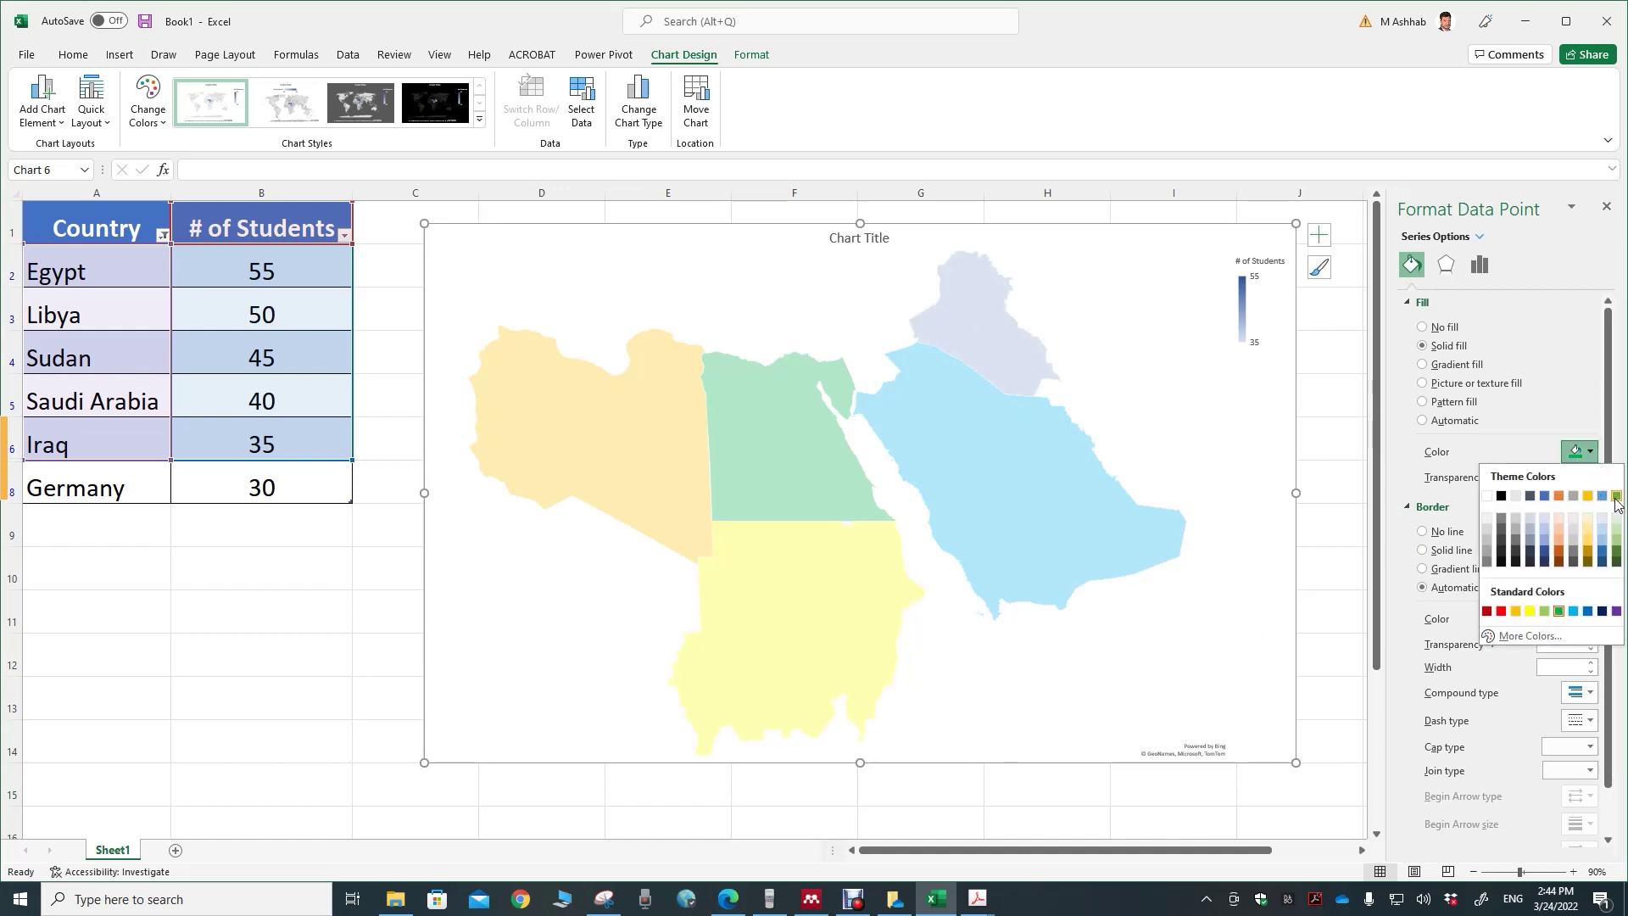
{"action": "left_click", "coordinate": [1594, 493]}
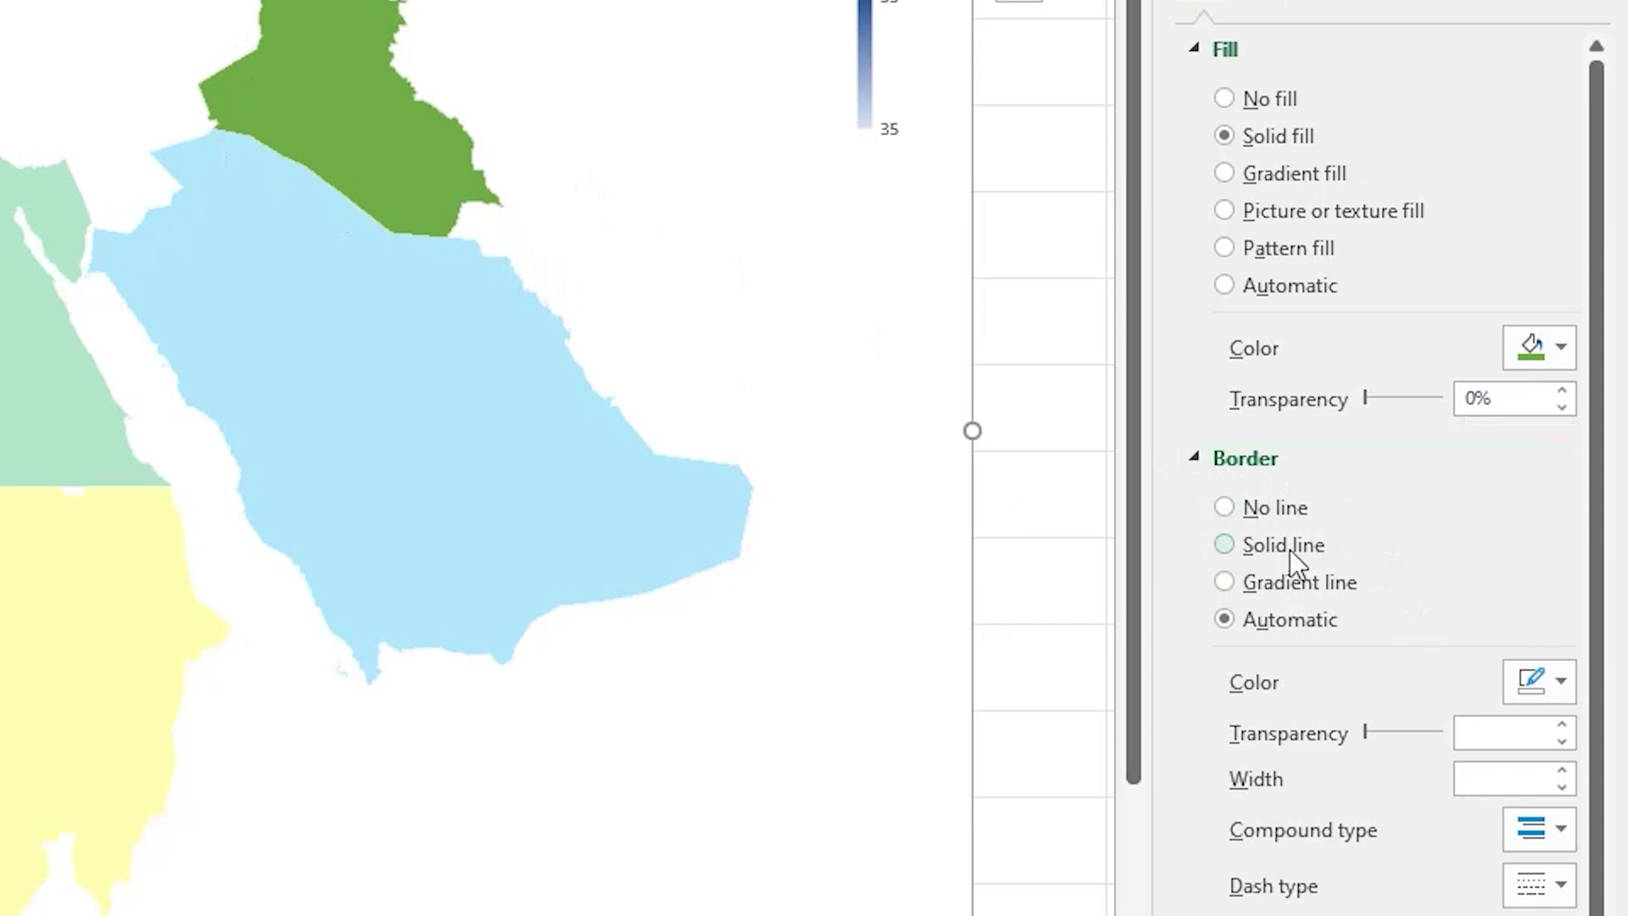
{"action": "left_click", "coordinate": [1291, 548]}
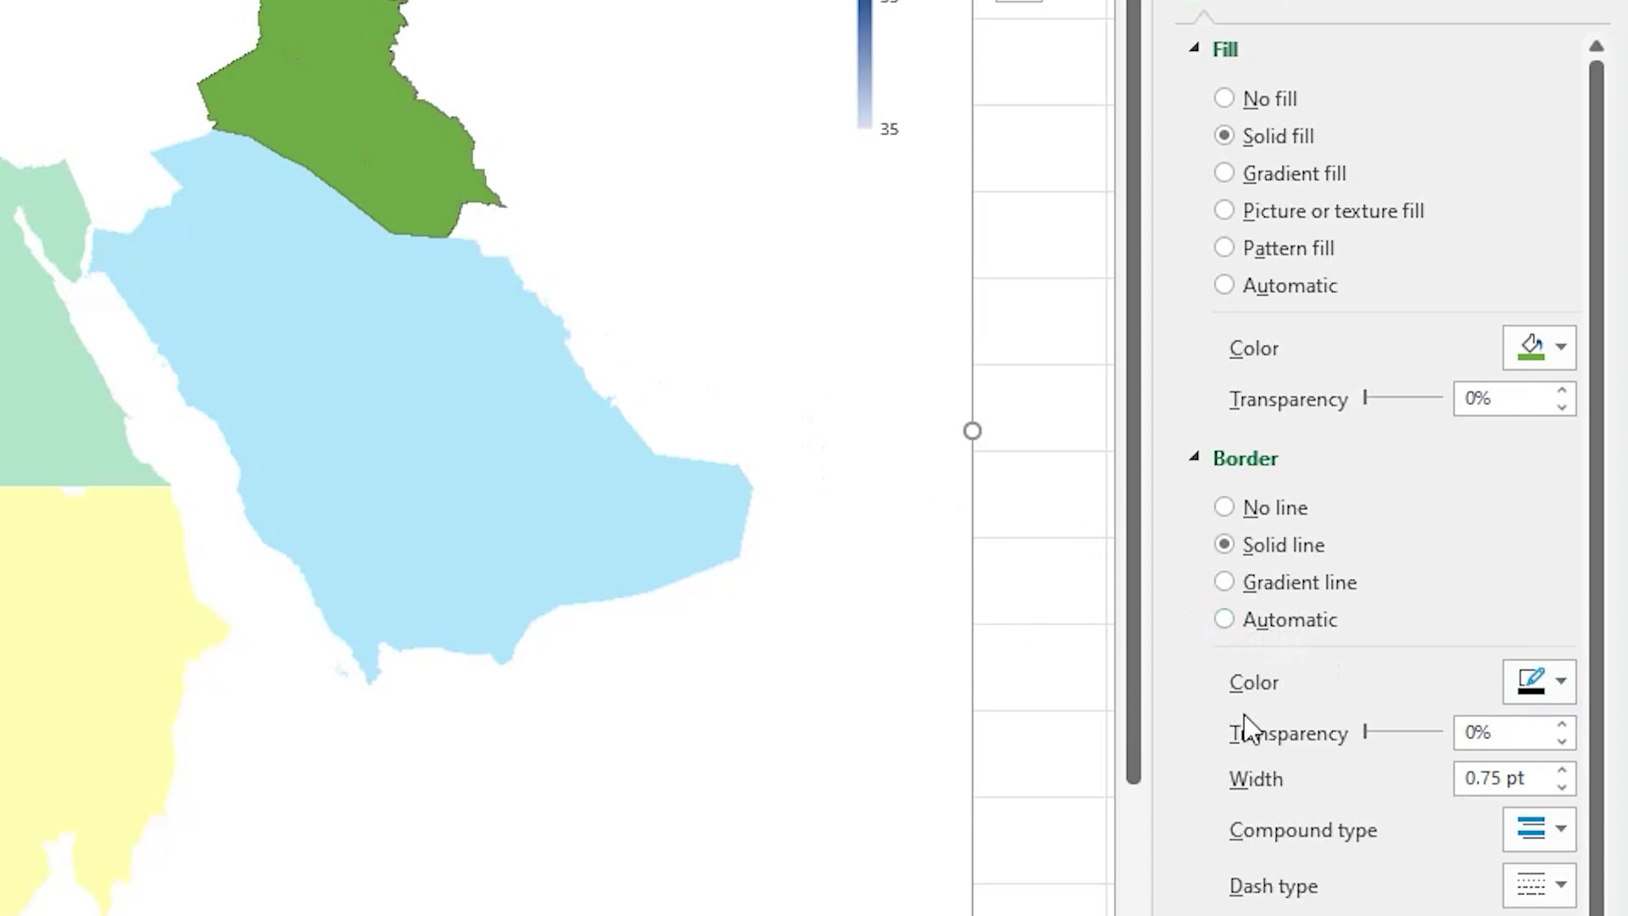
Adjust Iraq's black outline width with the spinner, settling at 0.75 pt.
{"action": "left_click", "coordinate": [1560, 772]}
{"action": "left_click", "coordinate": [1561, 772]}
{"action": "left_click", "coordinate": [1561, 772]}
{"action": "left_click", "coordinate": [1560, 772]}
{"action": "left_click", "coordinate": [1560, 772]}
{"action": "left_click", "coordinate": [1561, 772]}
{"action": "left_click", "coordinate": [1560, 771]}
{"action": "left_click", "coordinate": [1561, 771]}
{"action": "left_click", "coordinate": [1560, 772]}
{"action": "left_click", "coordinate": [1560, 771]}
{"action": "left_click", "coordinate": [1560, 771]}
{"action": "left_click", "coordinate": [1560, 772]}
{"action": "left_click", "coordinate": [1560, 772]}
{"action": "left_click", "coordinate": [1561, 771]}
{"action": "left_click", "coordinate": [1564, 787]}
{"action": "double_click", "coordinate": [1563, 787]}
{"action": "double_click", "coordinate": [1563, 787]}
{"action": "double_click", "coordinate": [1563, 787]}
{"action": "left_click", "coordinate": [1563, 787]}
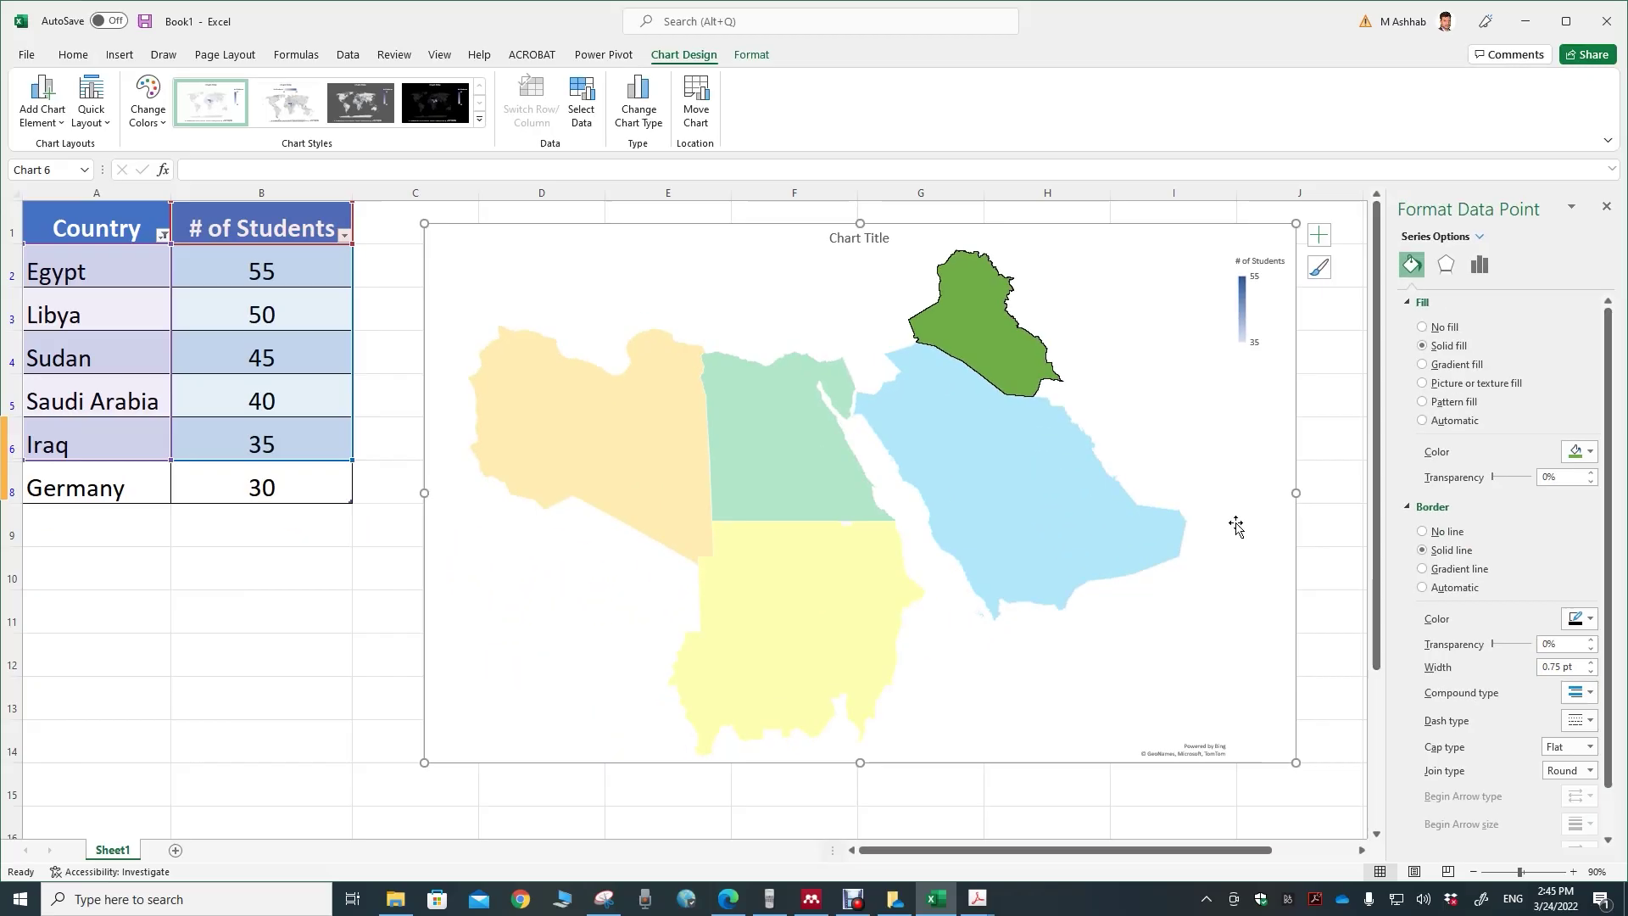
Reselect the whole map series and give all countries a solid line border.
{"action": "left_click", "coordinate": [1319, 531]}
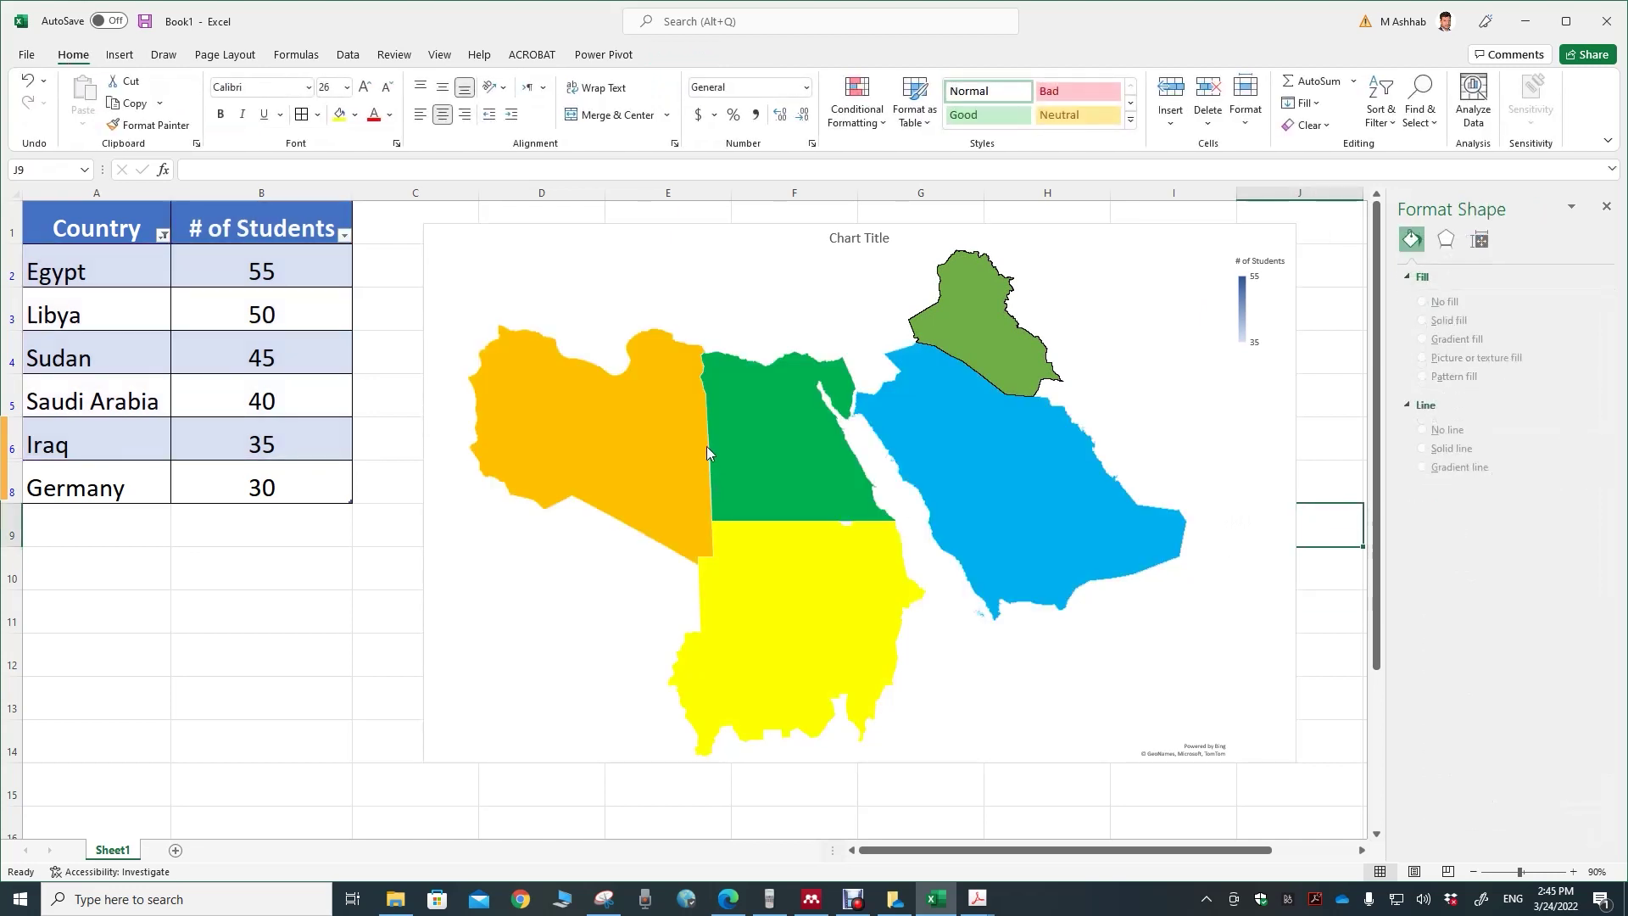
{"action": "left_click", "coordinate": [771, 429]}
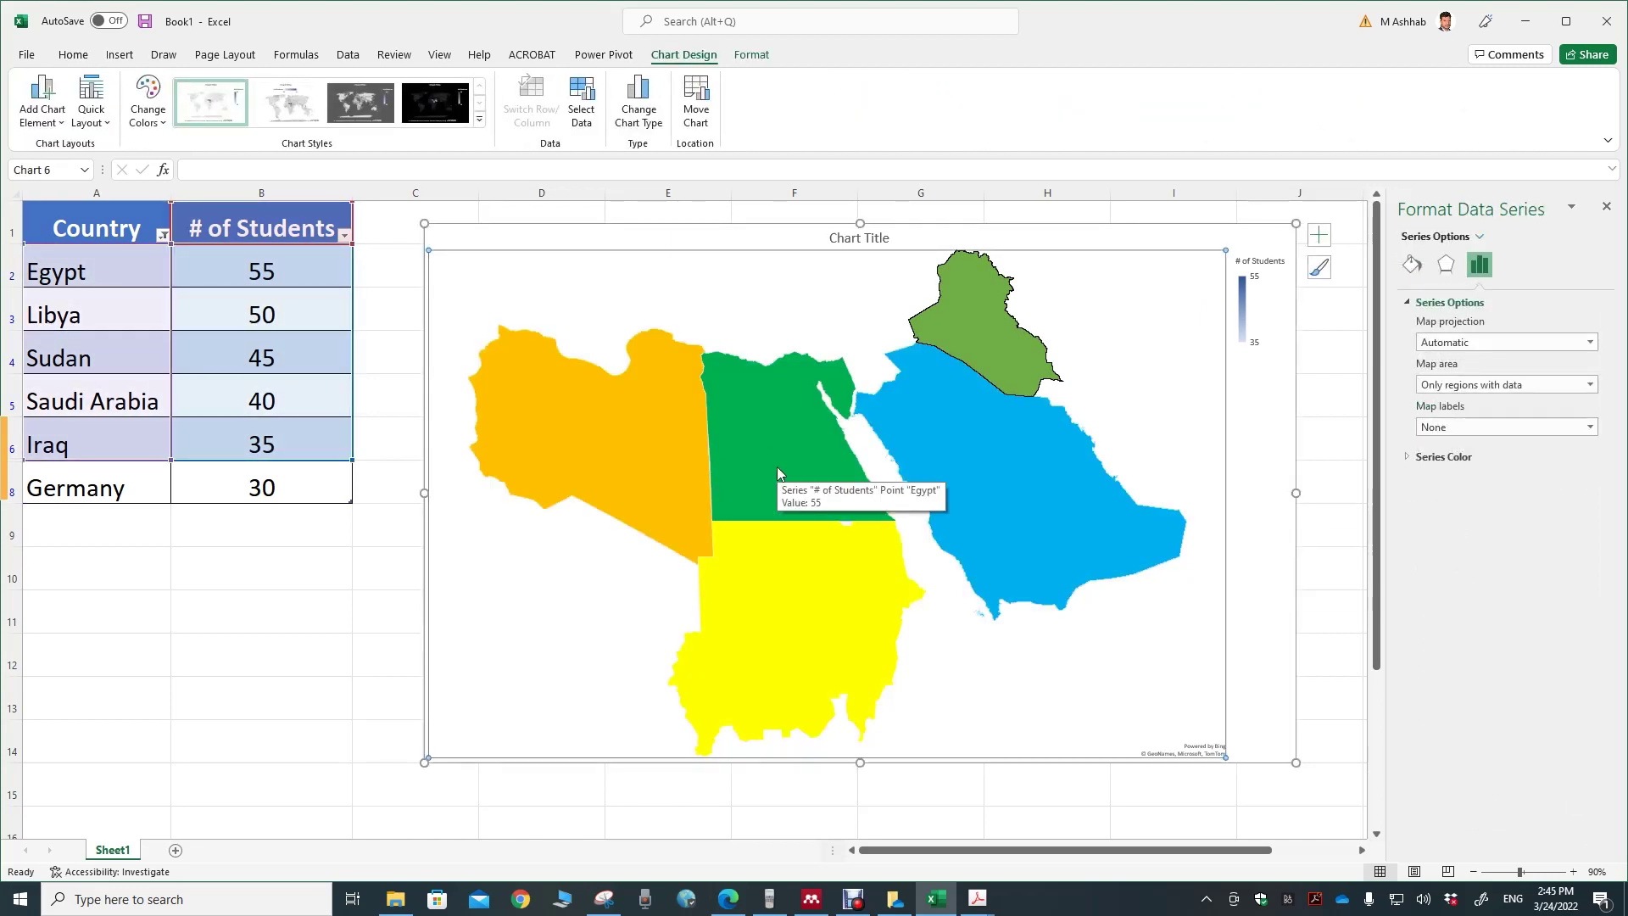
{"action": "left_click", "coordinate": [1413, 266]}
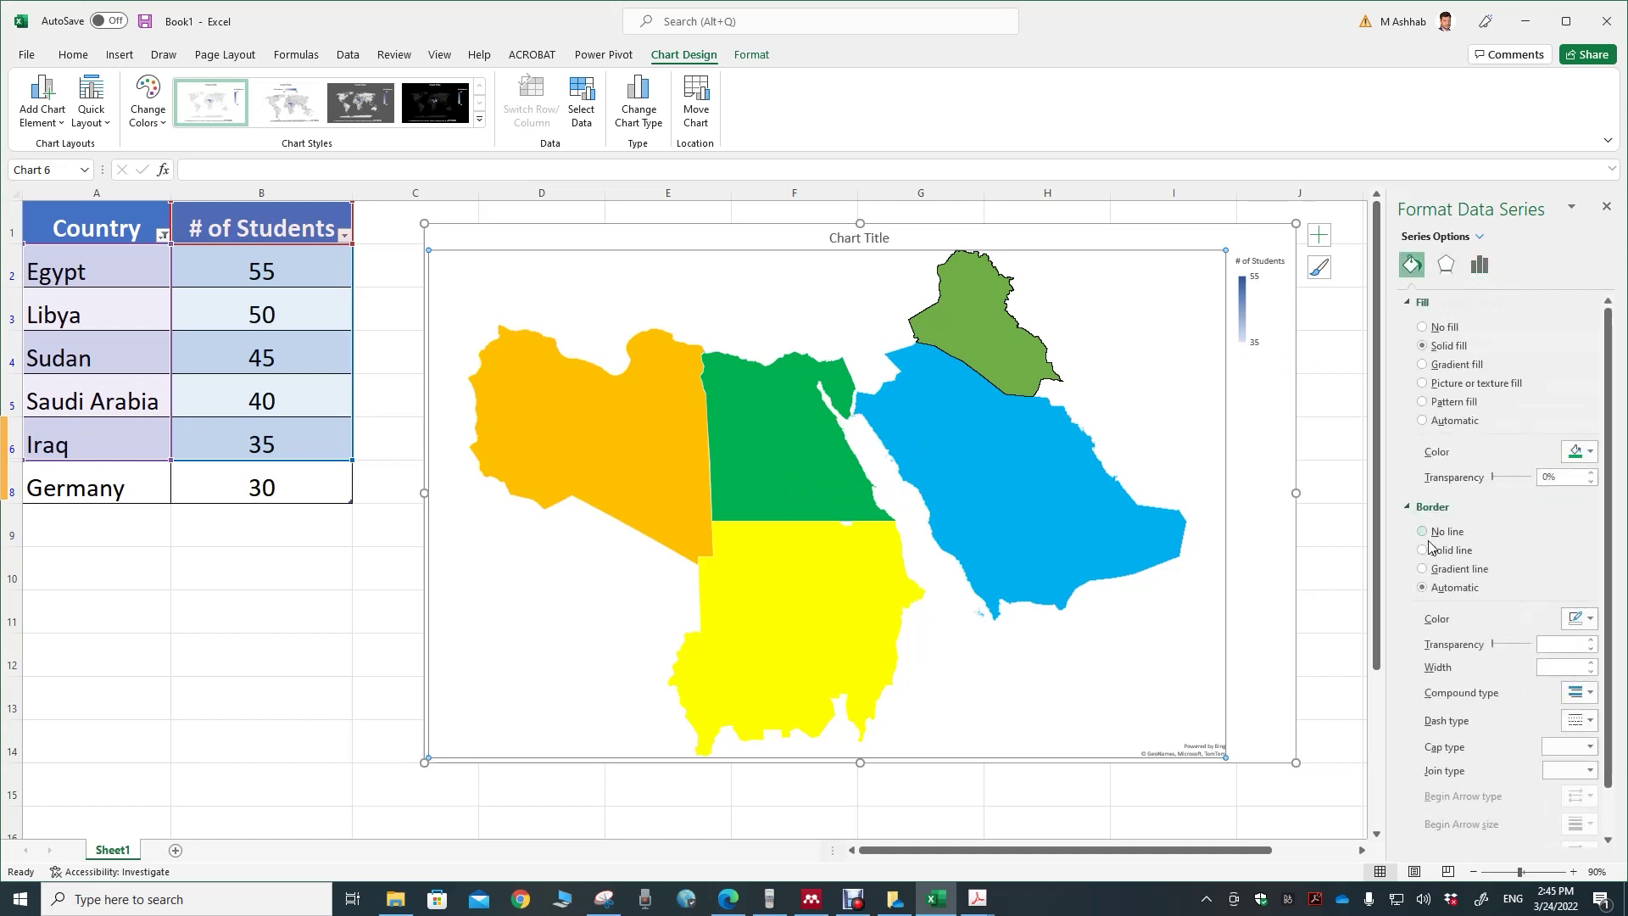
{"action": "left_click", "coordinate": [1432, 550]}
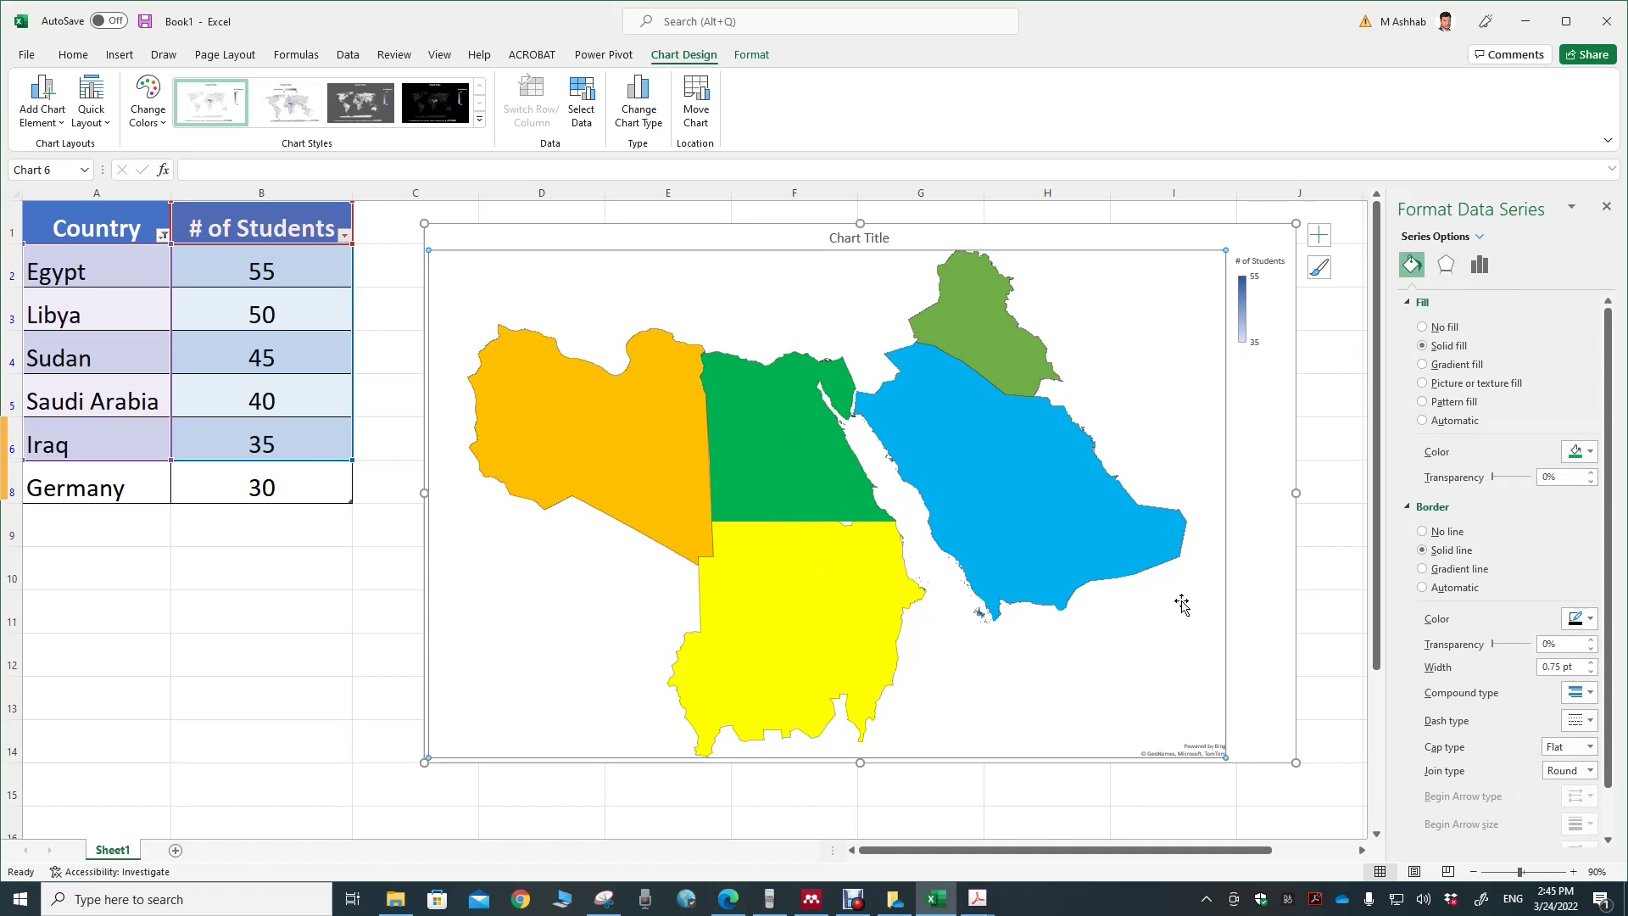
Set the country outline width to 0.5 pt after trying 2 pt.
{"action": "left_click", "coordinate": [1592, 664]}
{"action": "left_click", "coordinate": [1592, 664]}
{"action": "left_click", "coordinate": [1592, 664]}
{"action": "left_click", "coordinate": [1591, 664]}
{"action": "left_click", "coordinate": [1592, 664]}
{"action": "left_click", "coordinate": [1591, 675]}
{"action": "left_click", "coordinate": [1591, 674]}
{"action": "left_click", "coordinate": [1591, 674]}
{"action": "left_click", "coordinate": [1591, 674]}
{"action": "left_click", "coordinate": [1591, 674]}
{"action": "left_click", "coordinate": [1591, 674]}
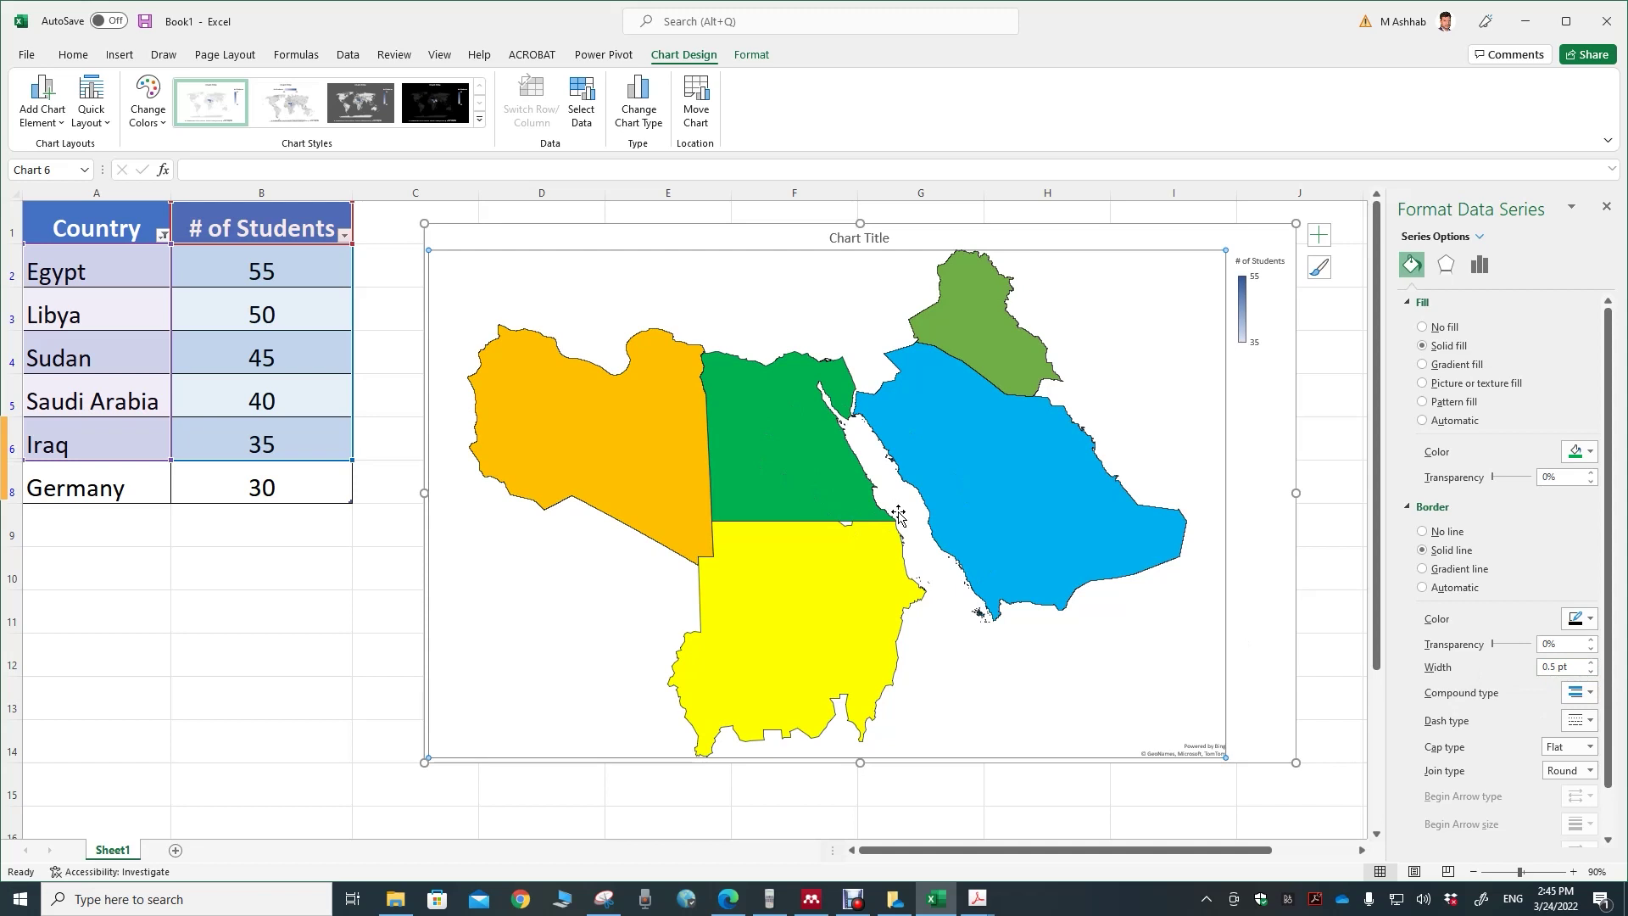
{"action": "left_click", "coordinate": [1327, 482]}
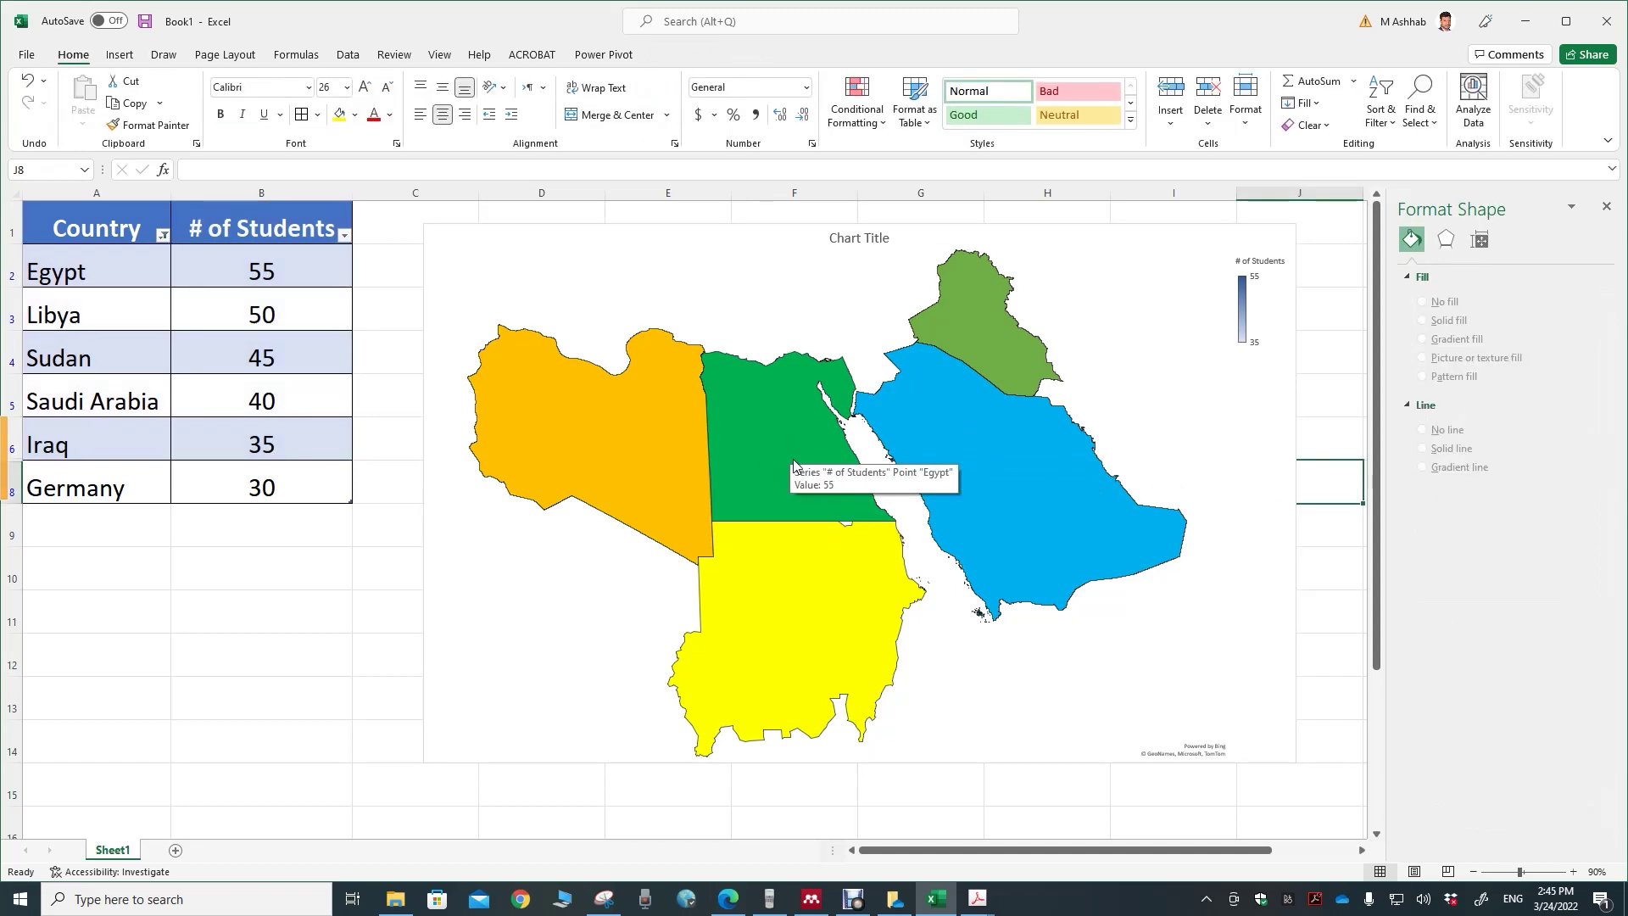
{"action": "mouse_move", "coordinate": [920, 472]}
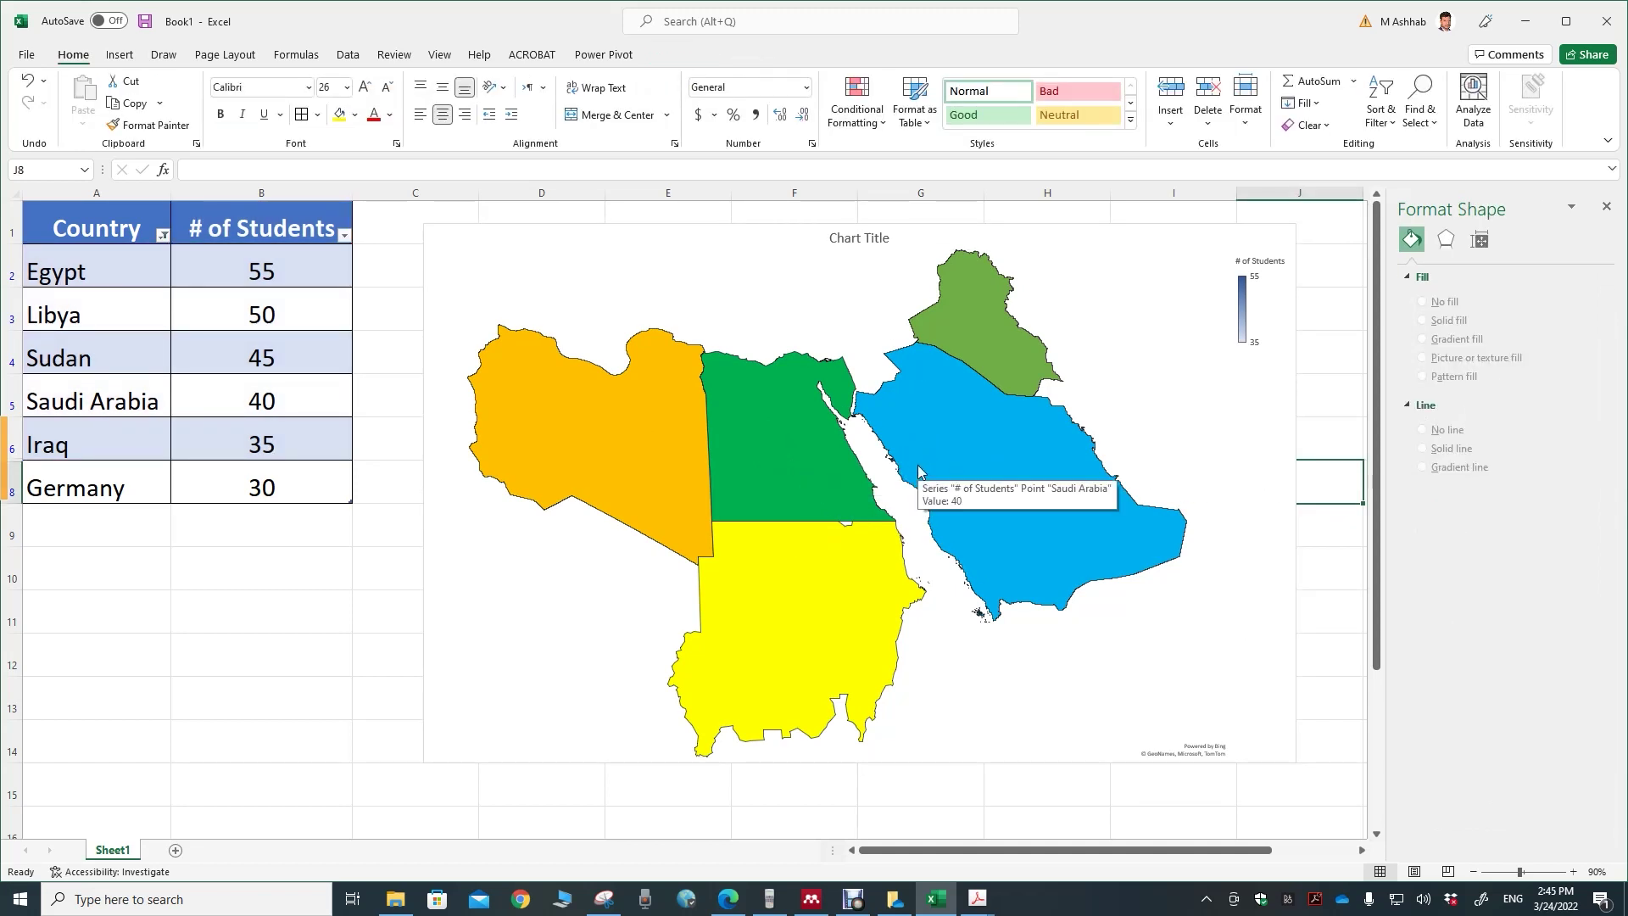
Set the map chart's Map labels to 'Best fit only' so country names show on their regions.
{"action": "left_click", "coordinate": [972, 449]}
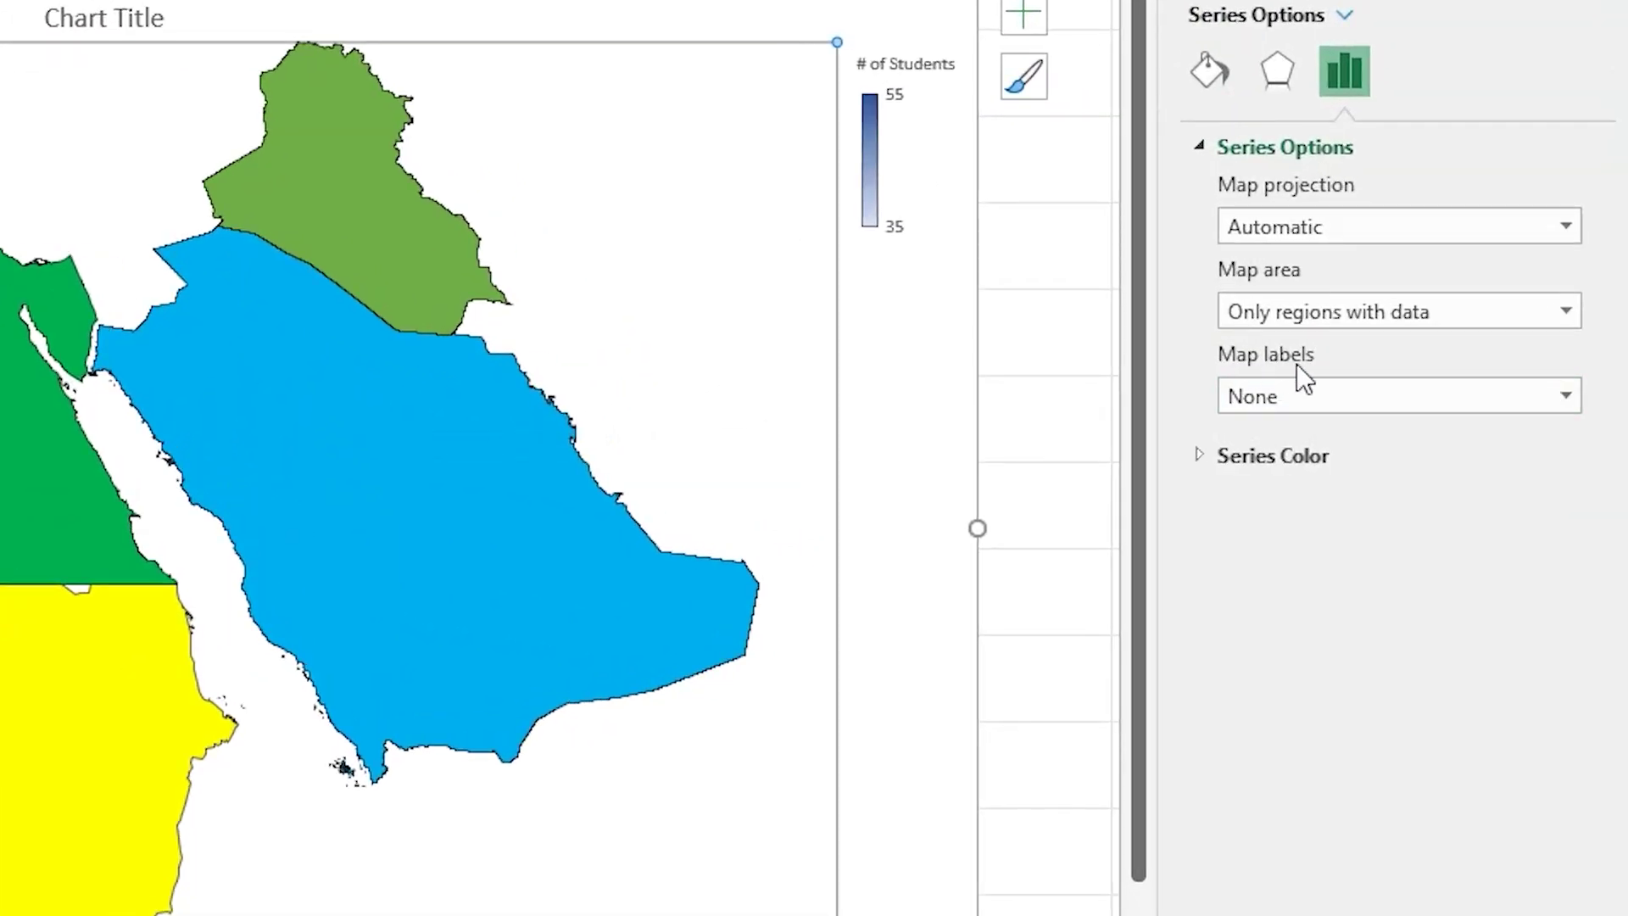
{"action": "left_click", "coordinate": [1305, 398]}
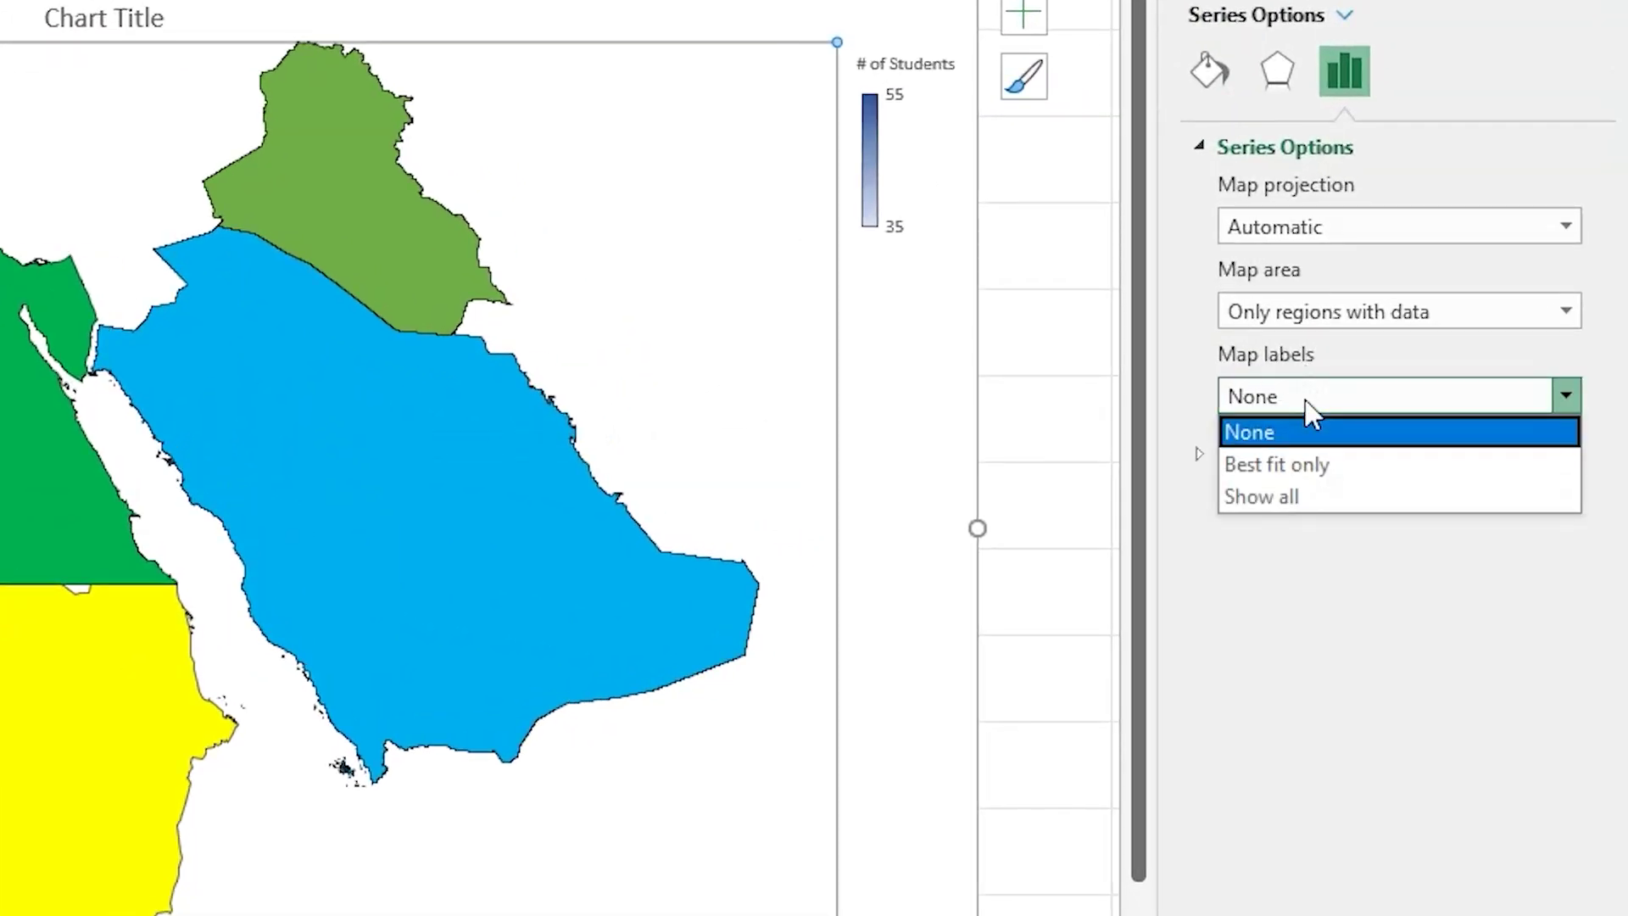
{"action": "left_click", "coordinate": [1377, 473]}
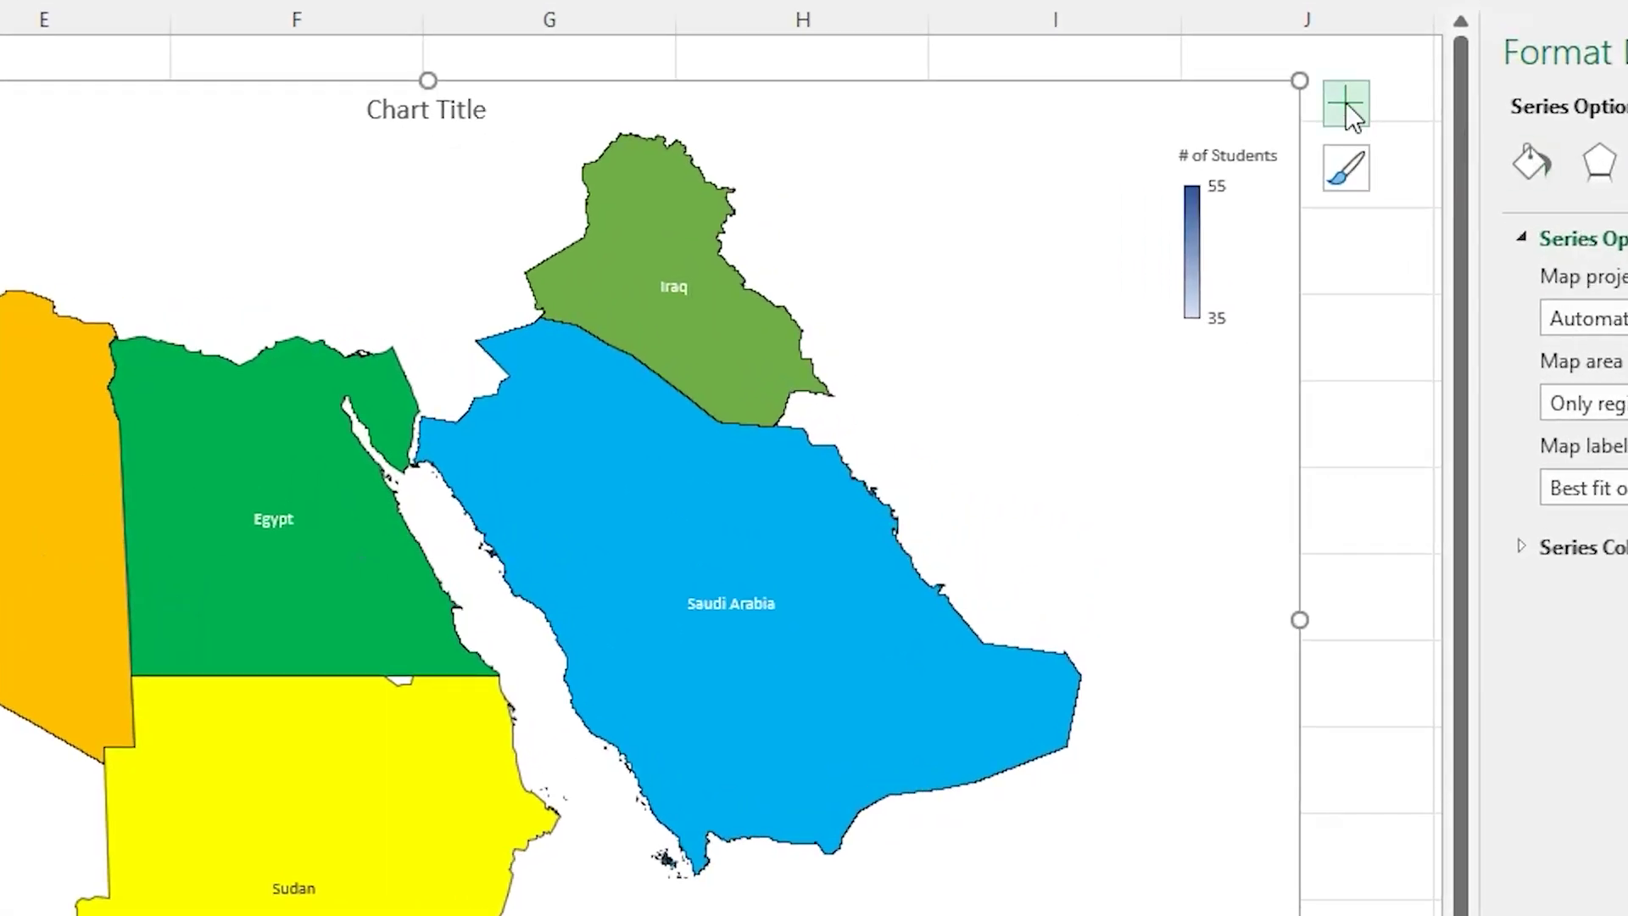
{"action": "left_click", "coordinate": [1349, 107]}
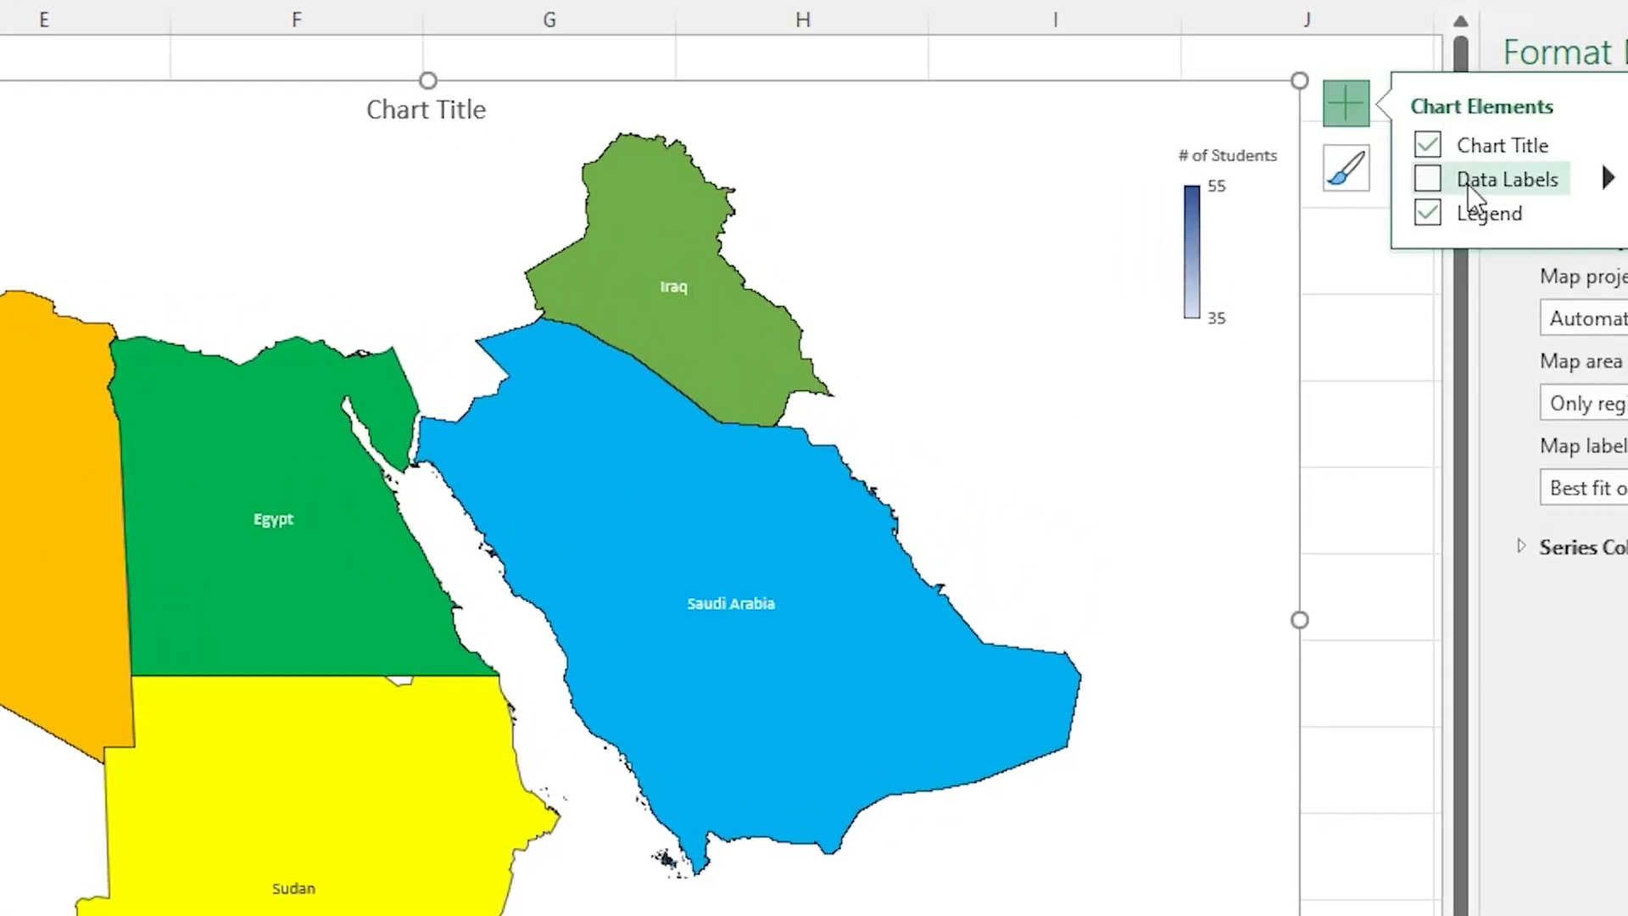
Add student-count data labels, then preview dark chart styles and Style 2 before returning to Style 1.
{"action": "left_click", "coordinate": [1423, 180]}
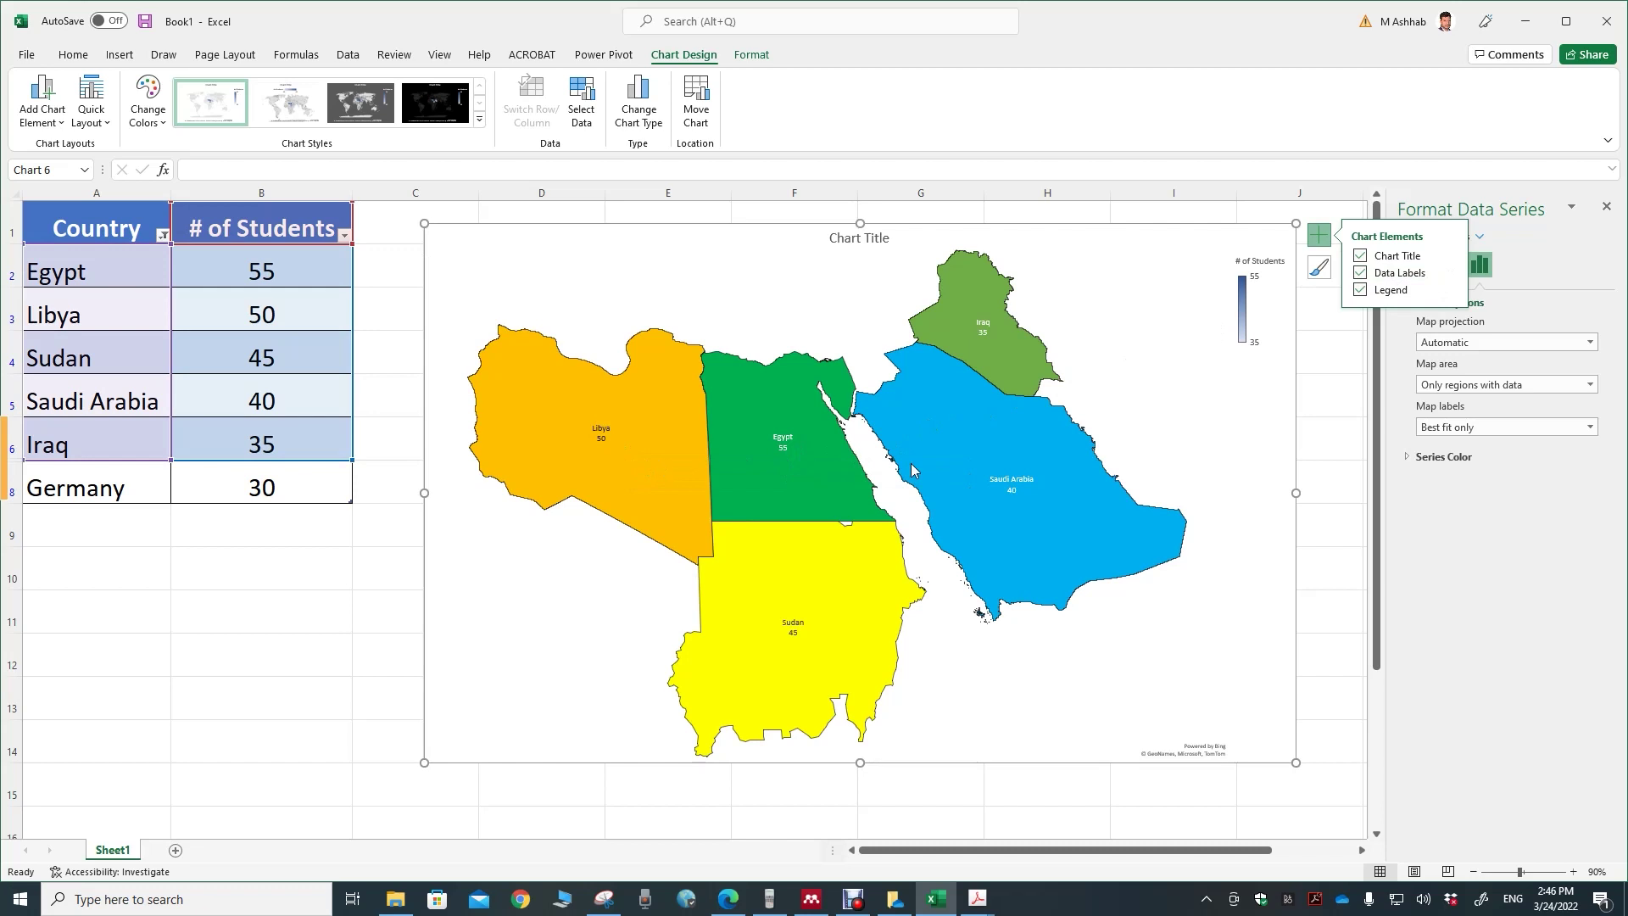
{"action": "left_click", "coordinate": [941, 445]}
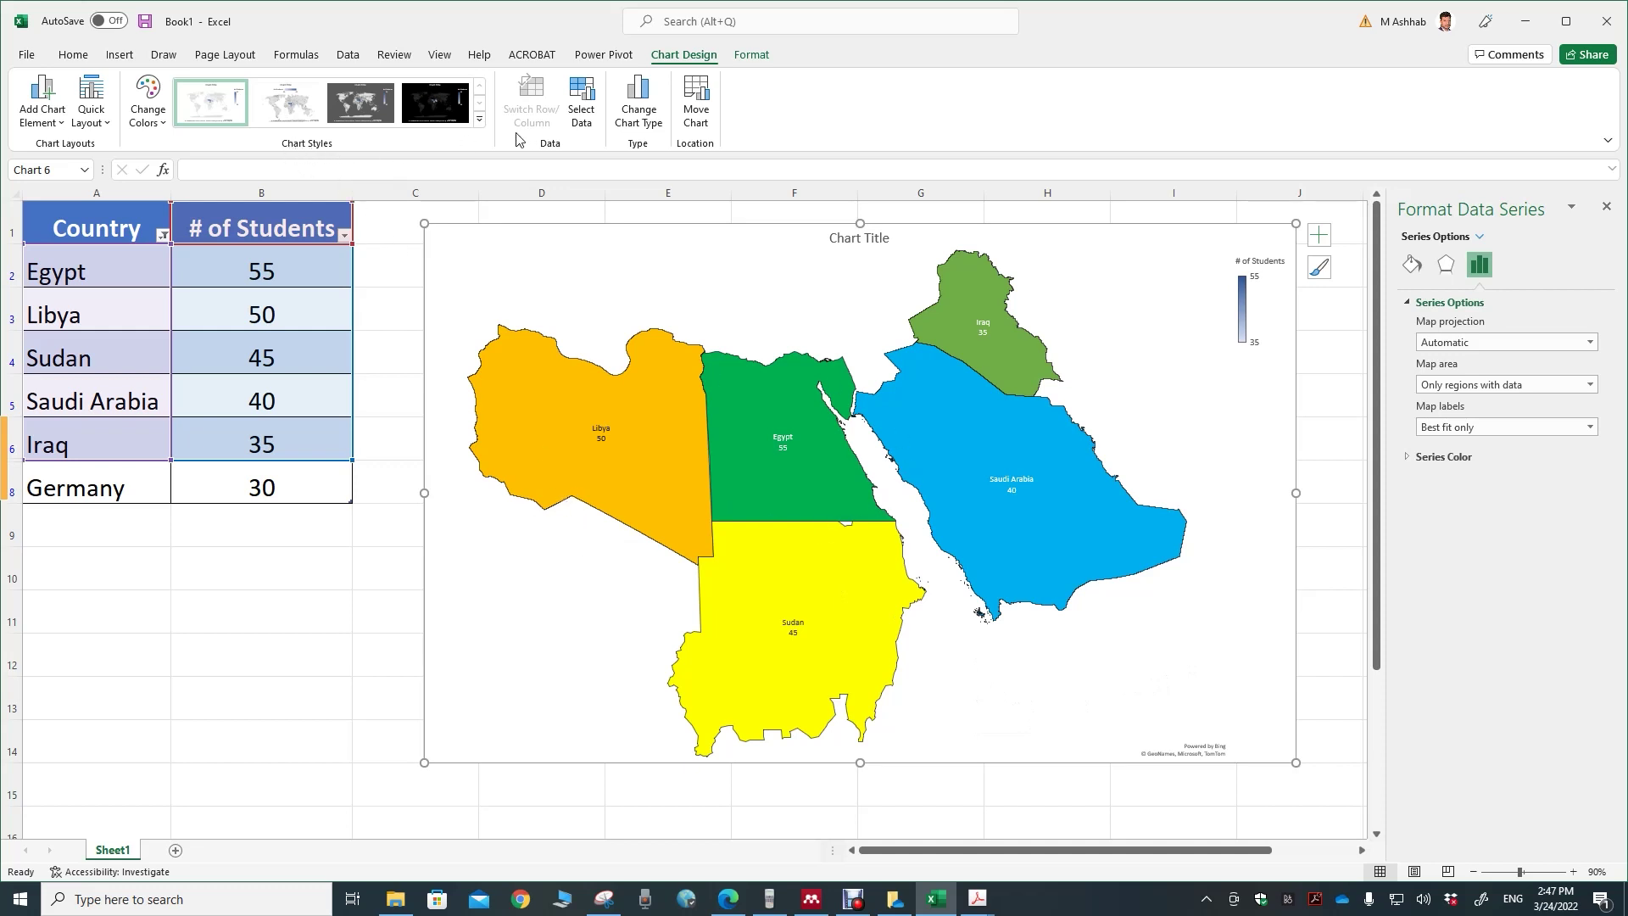
{"action": "left_click", "coordinate": [445, 118]}
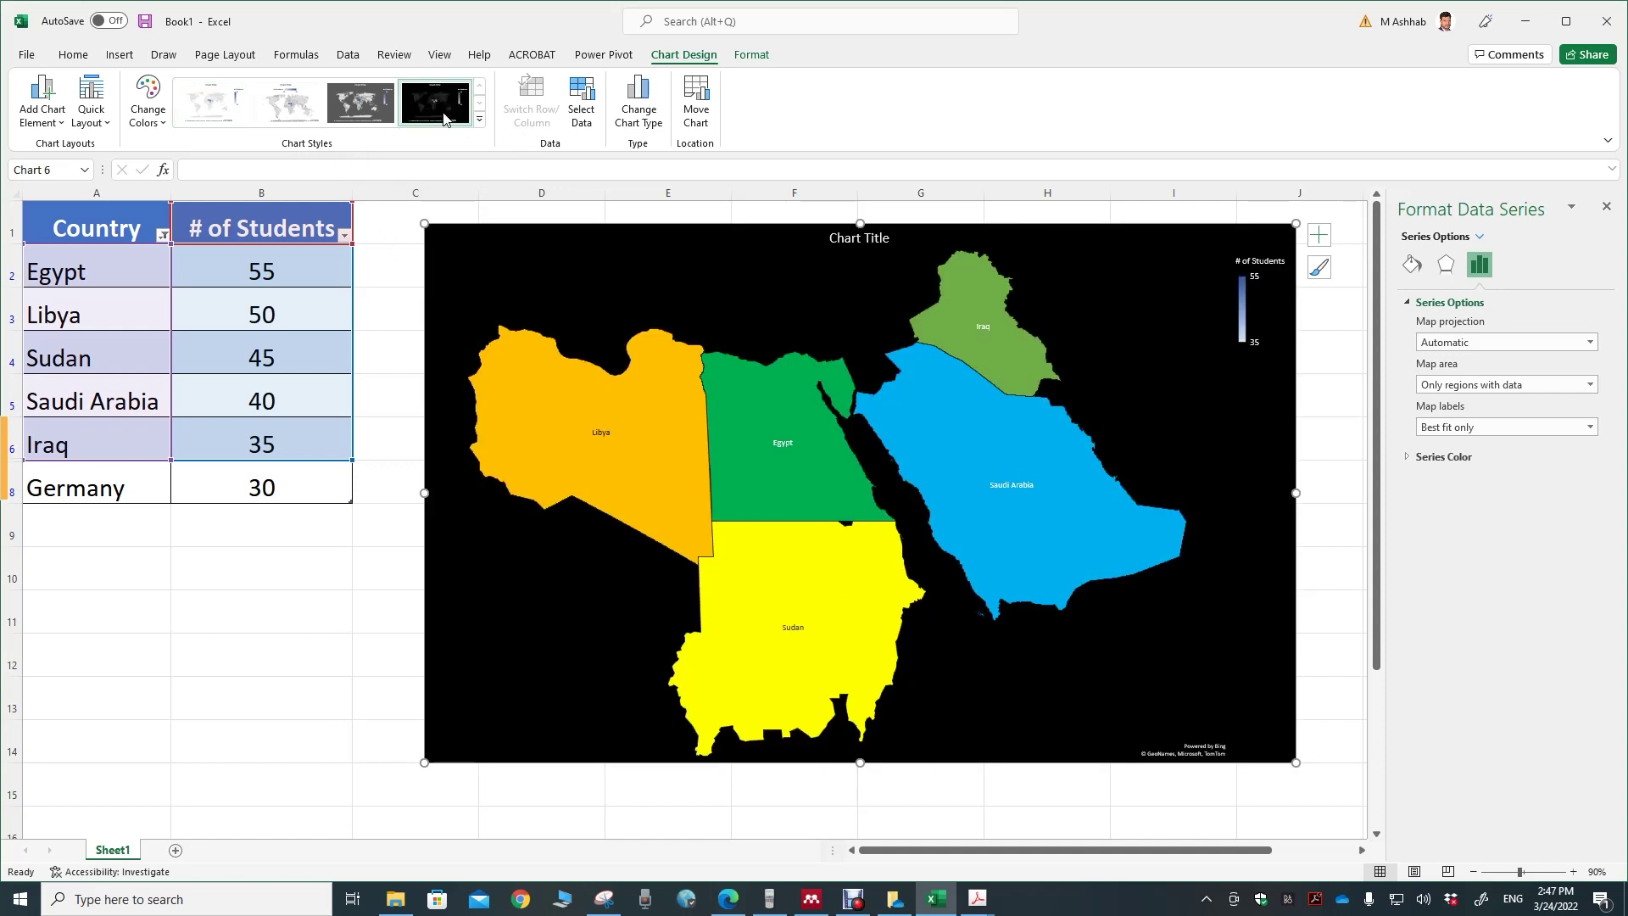
{"action": "left_click", "coordinate": [370, 112]}
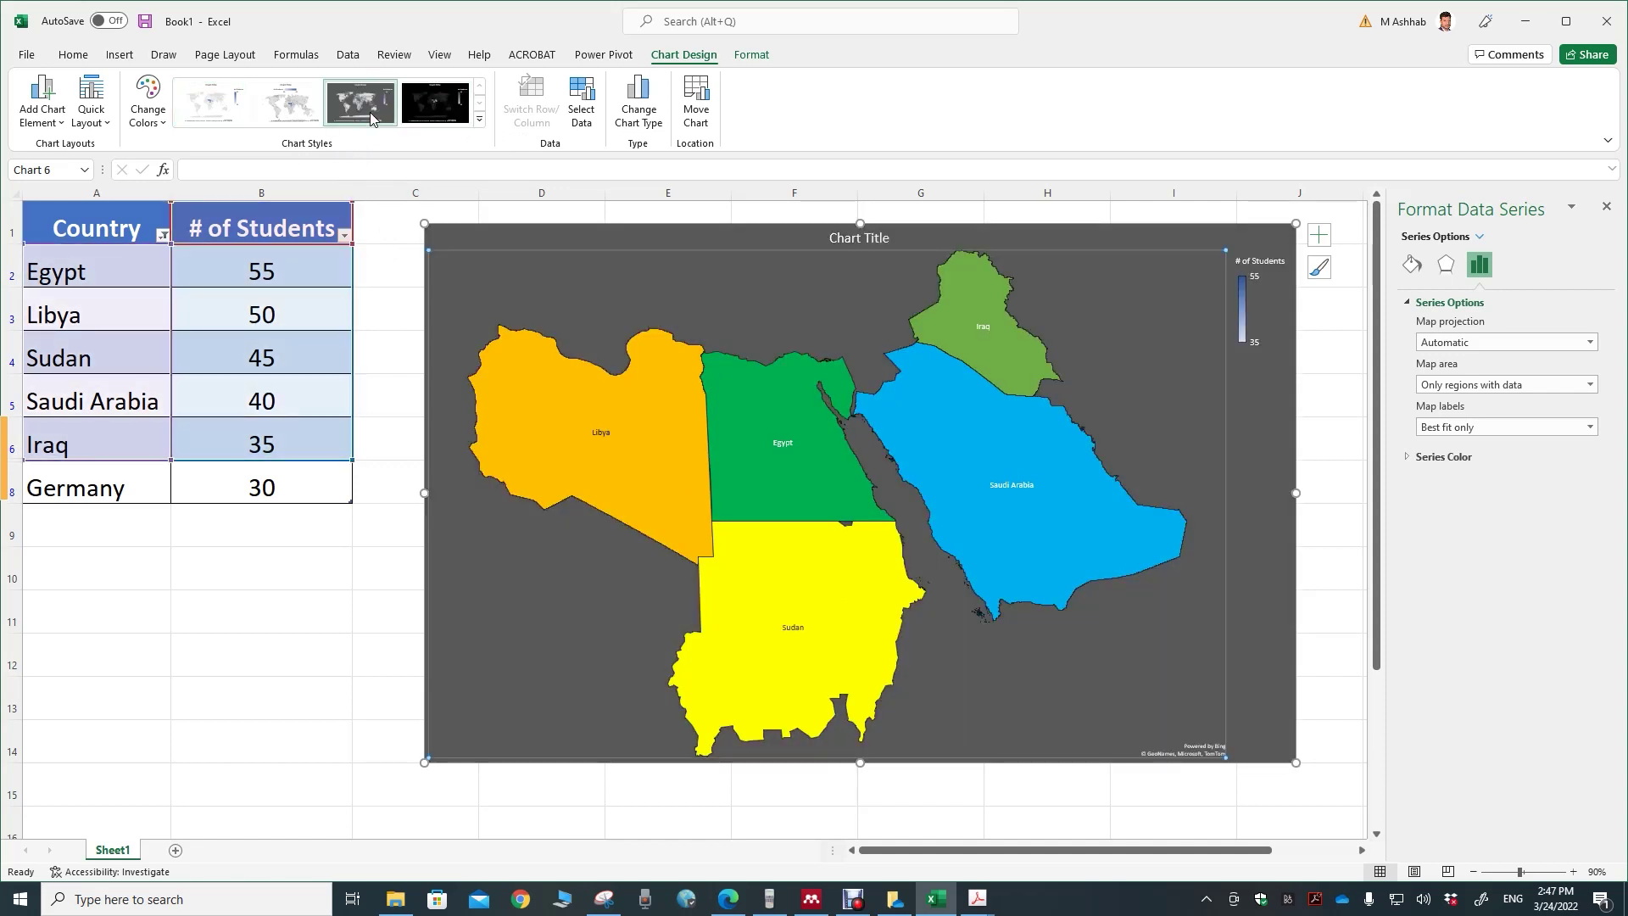
{"action": "left_click", "coordinate": [295, 115]}
{"action": "left_click", "coordinate": [219, 110]}
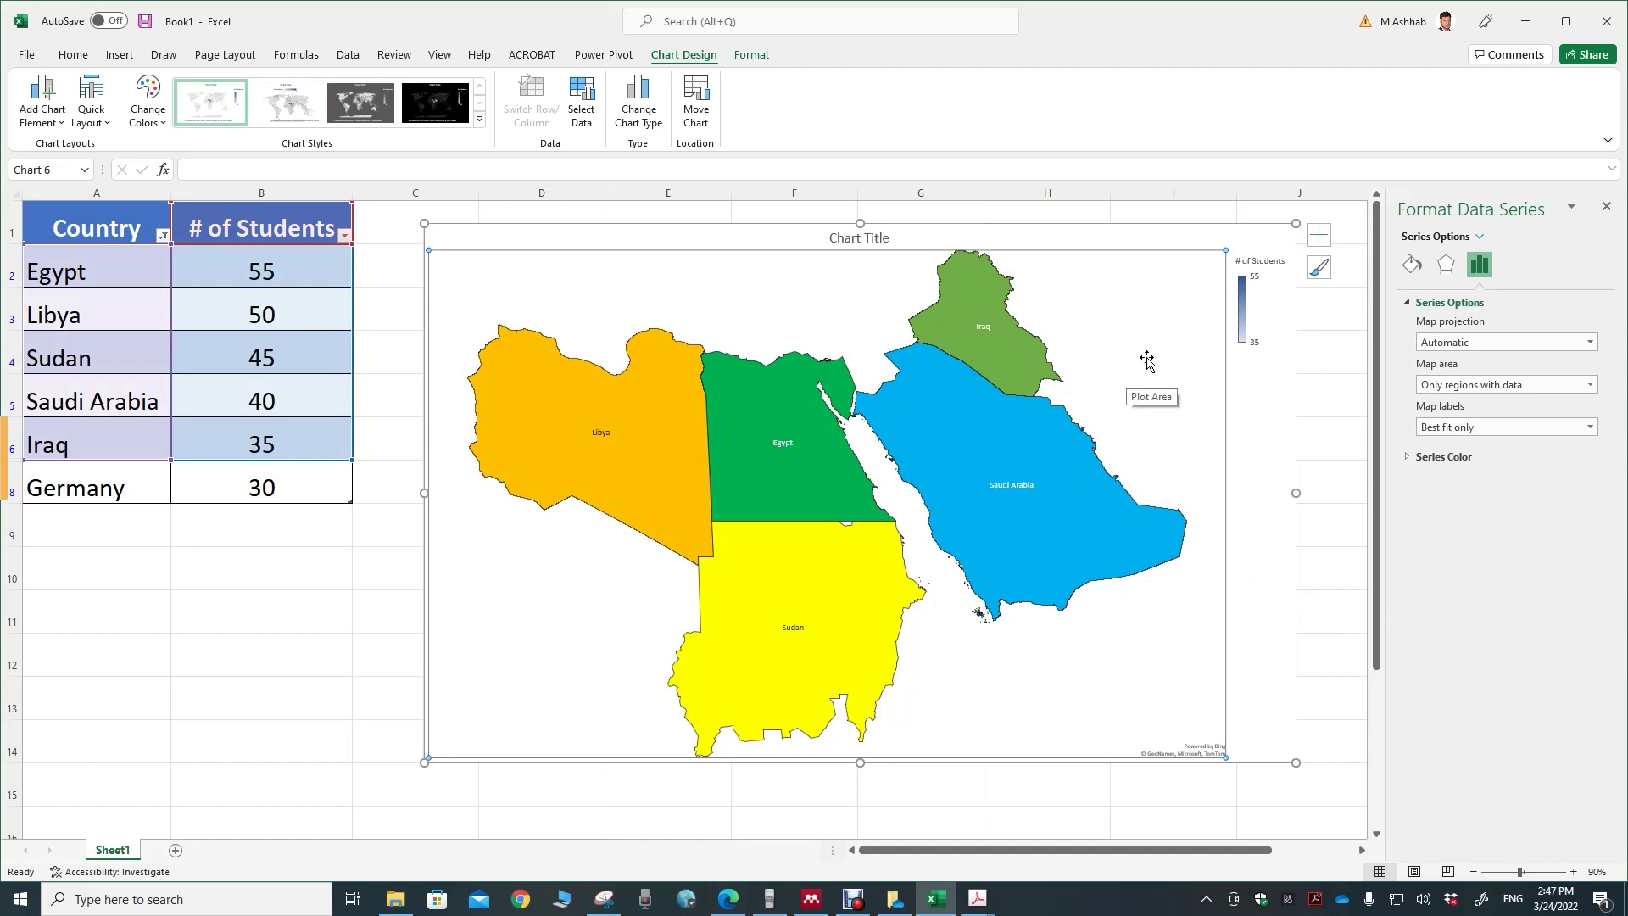
Apply the orange Colored Fill shape style to the whole map chart area.
{"action": "left_click", "coordinate": [1305, 414]}
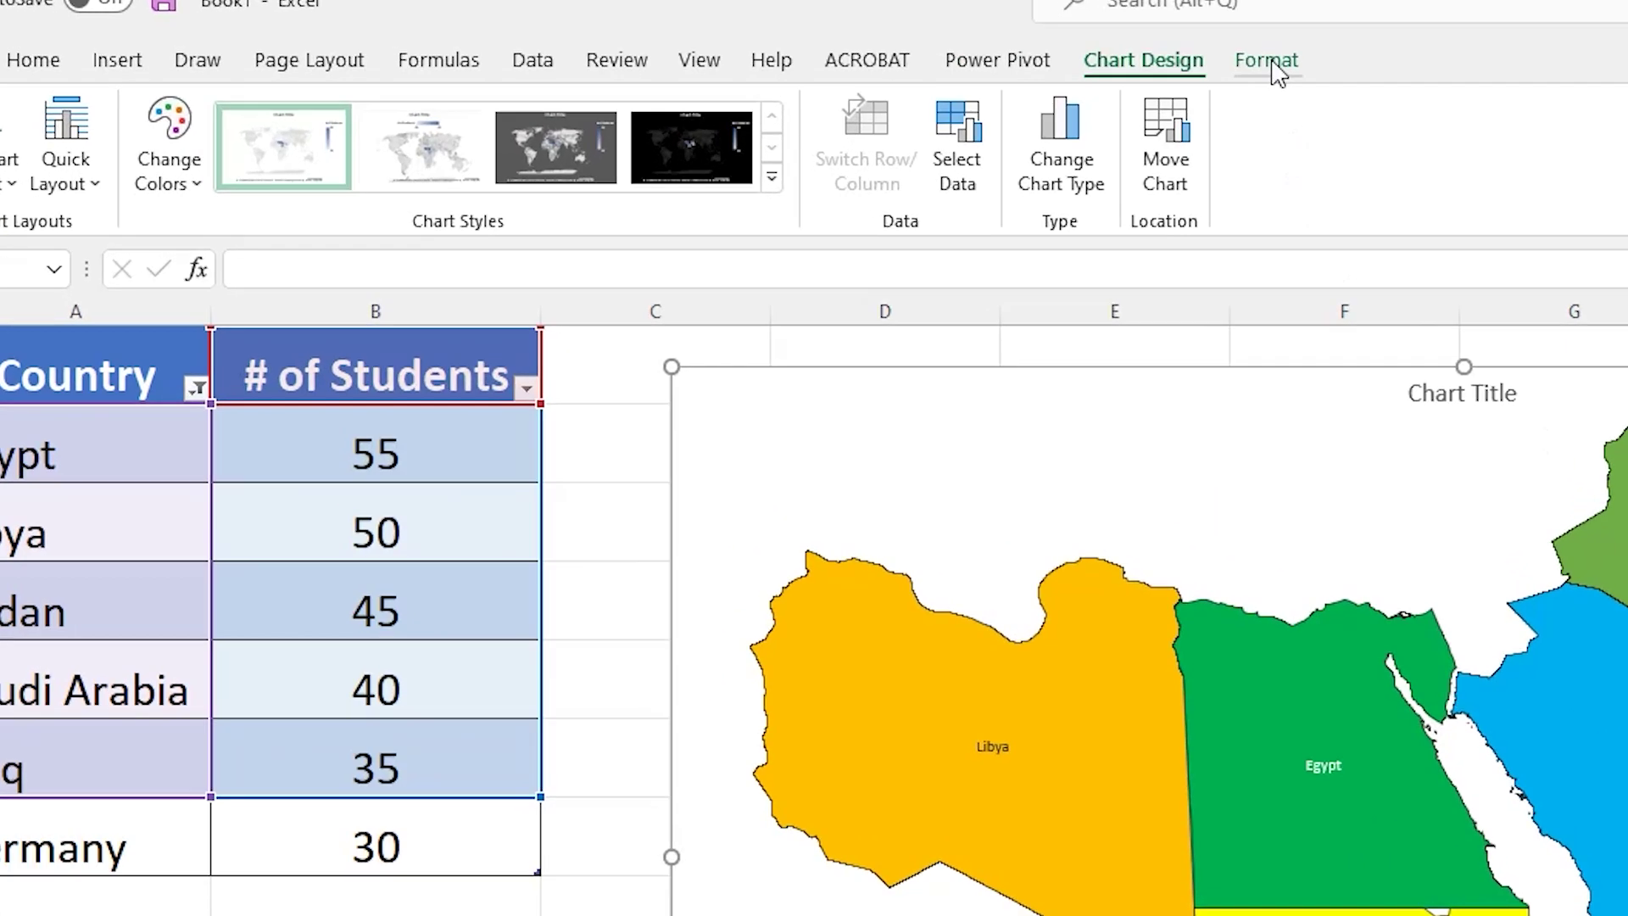
{"action": "left_click", "coordinate": [753, 56]}
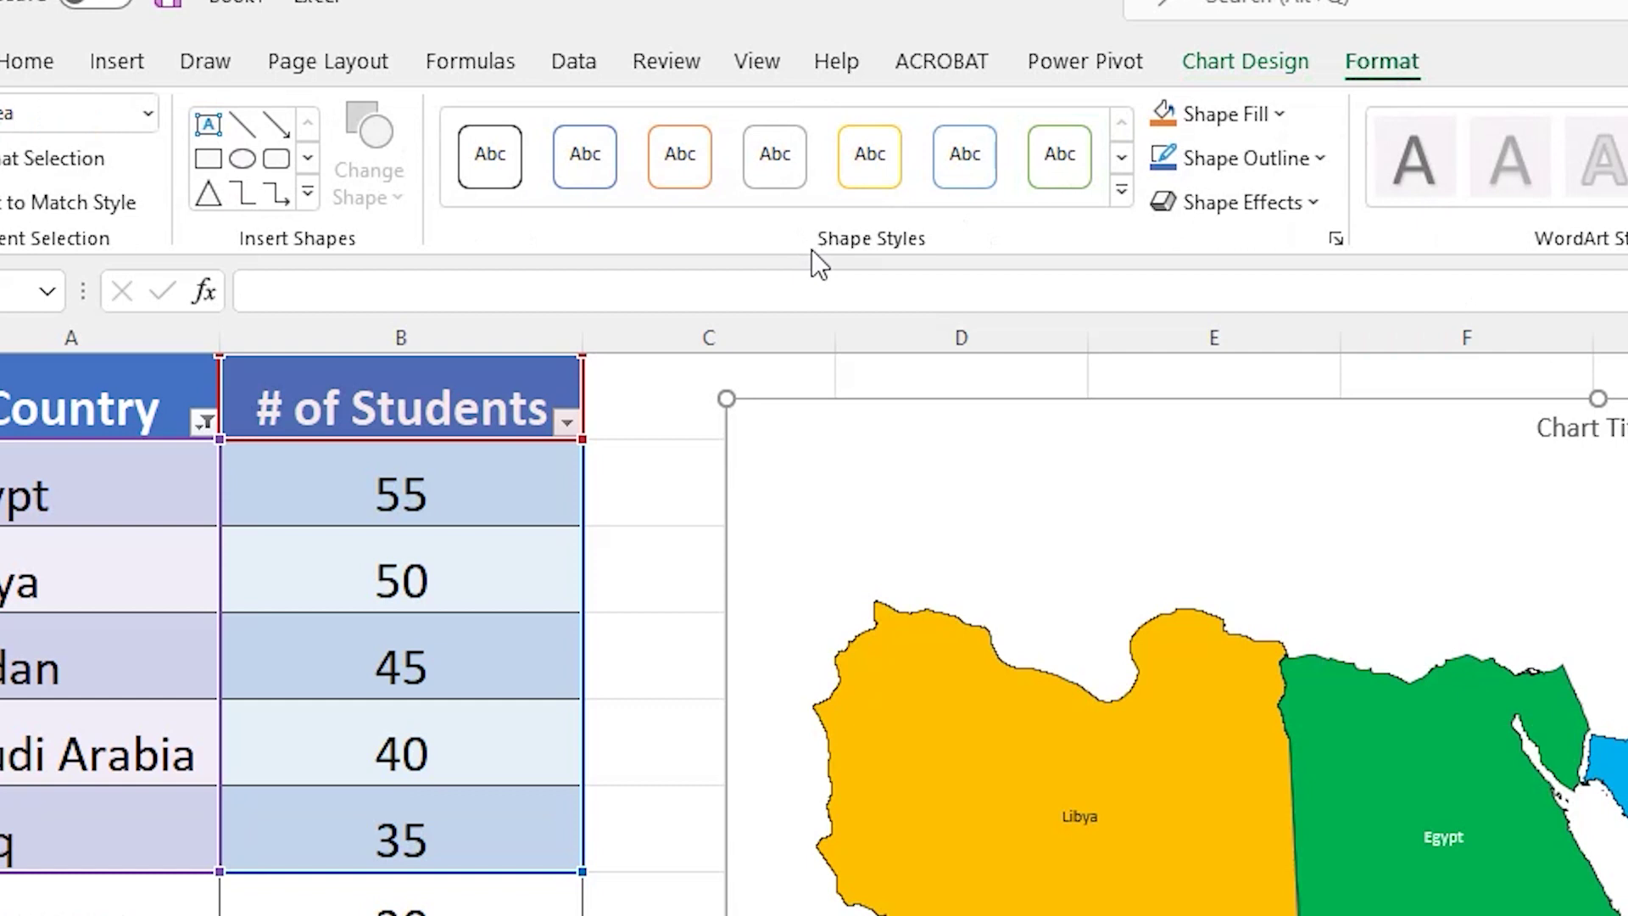
{"action": "left_click", "coordinate": [1118, 195]}
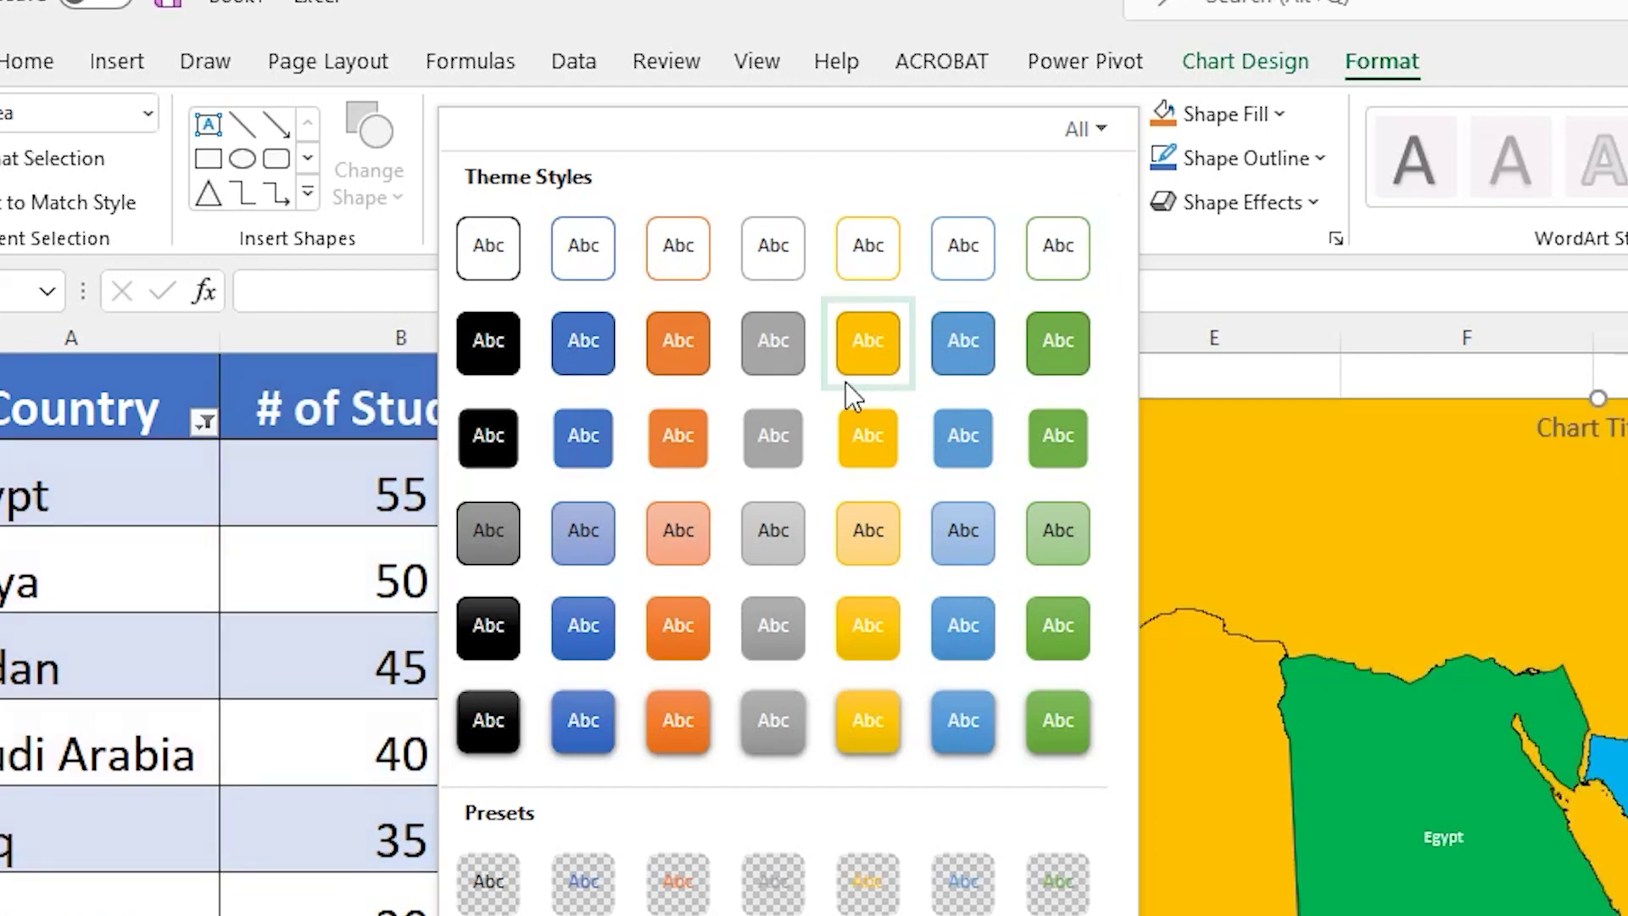
{"action": "left_click", "coordinate": [665, 439]}
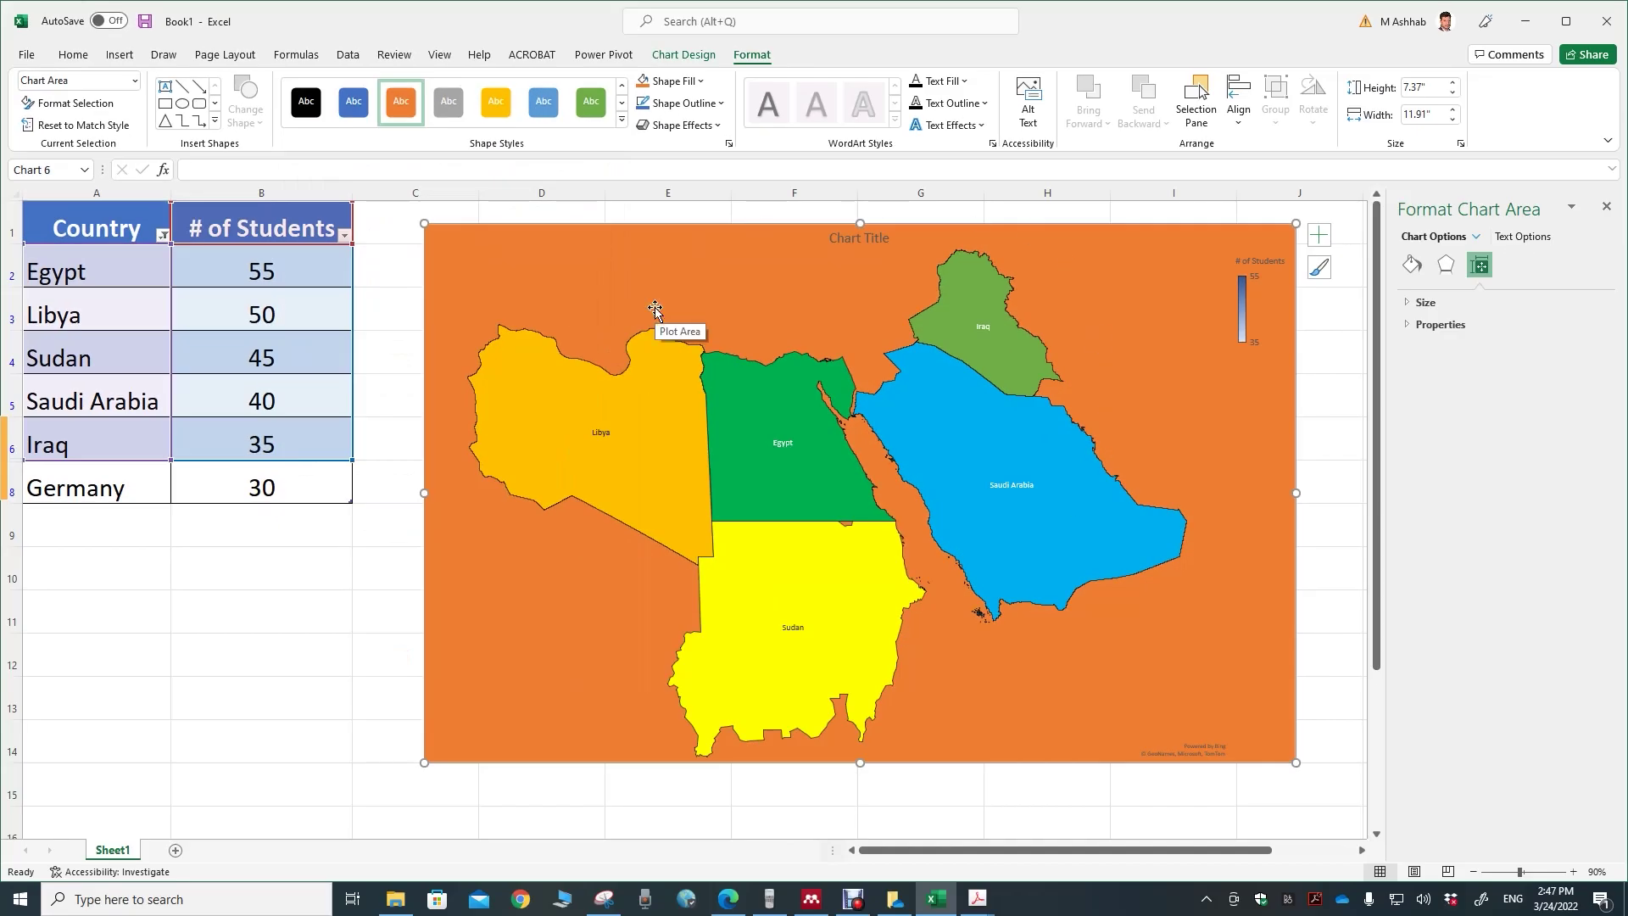
{"action": "left_click", "coordinate": [1329, 395]}
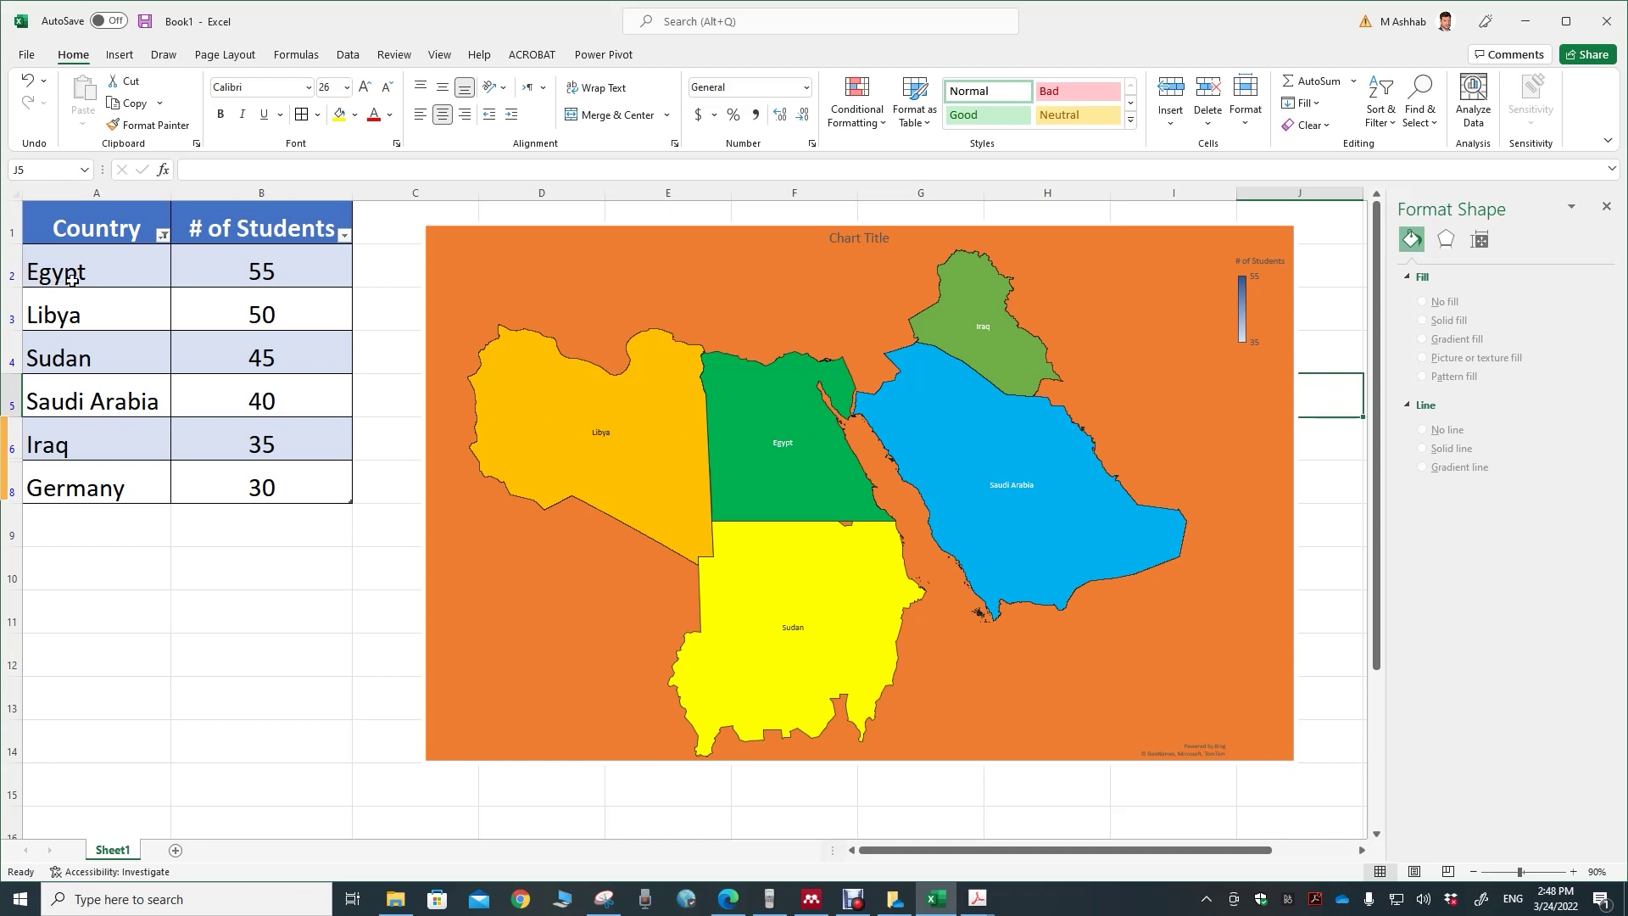
{"action": "left_click", "coordinate": [101, 271]}
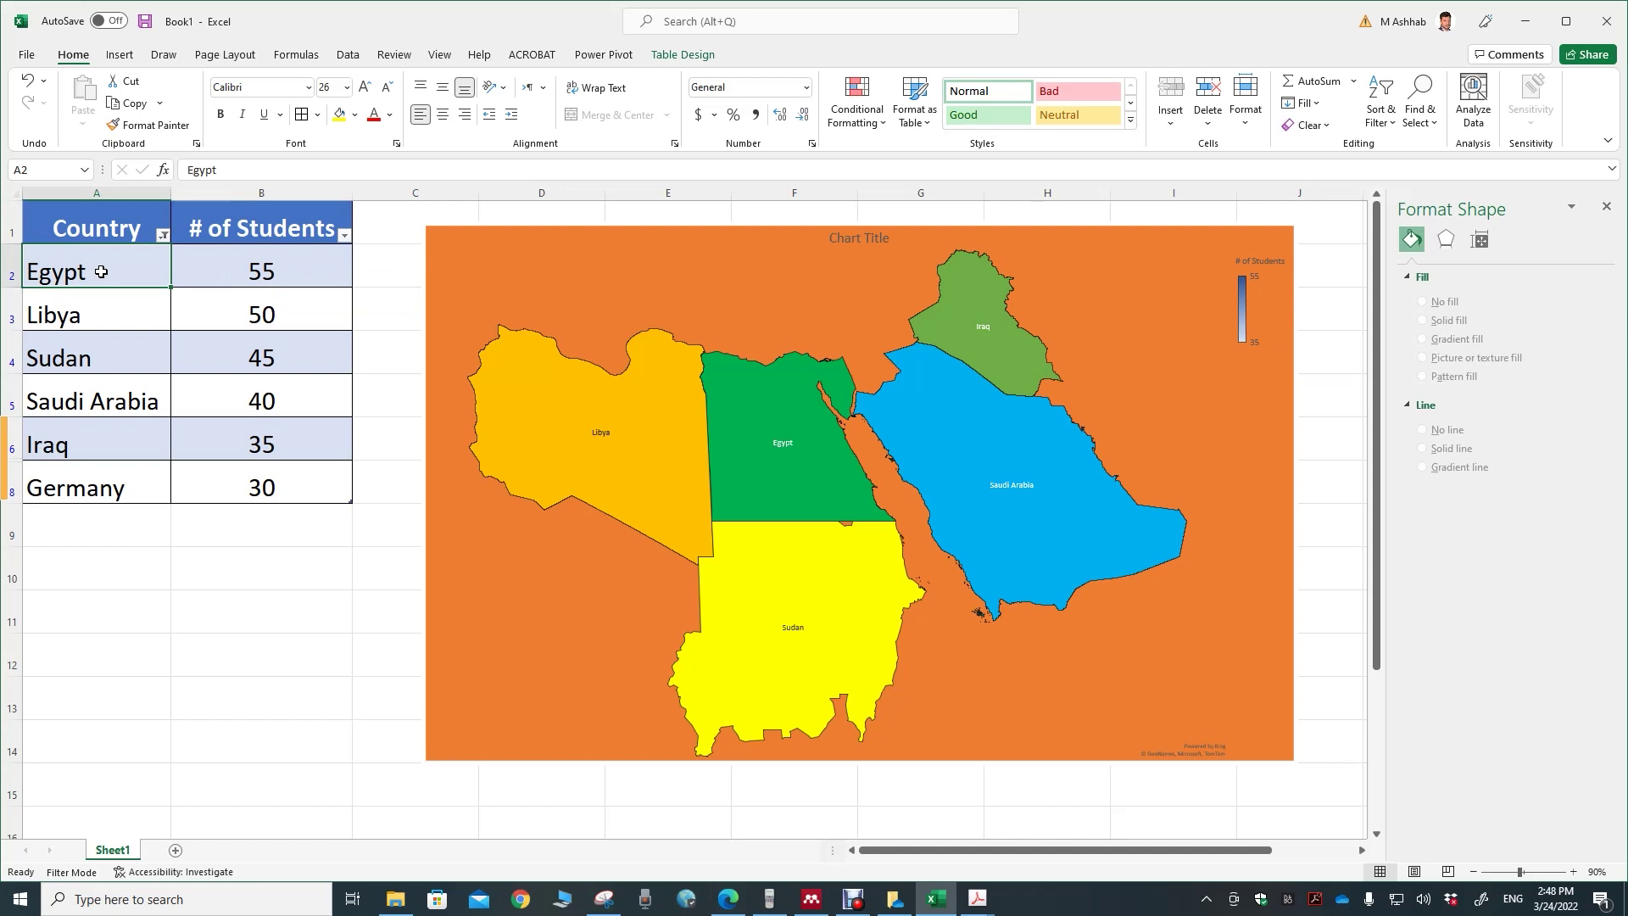
{"action": "double_click", "coordinate": [101, 271]}
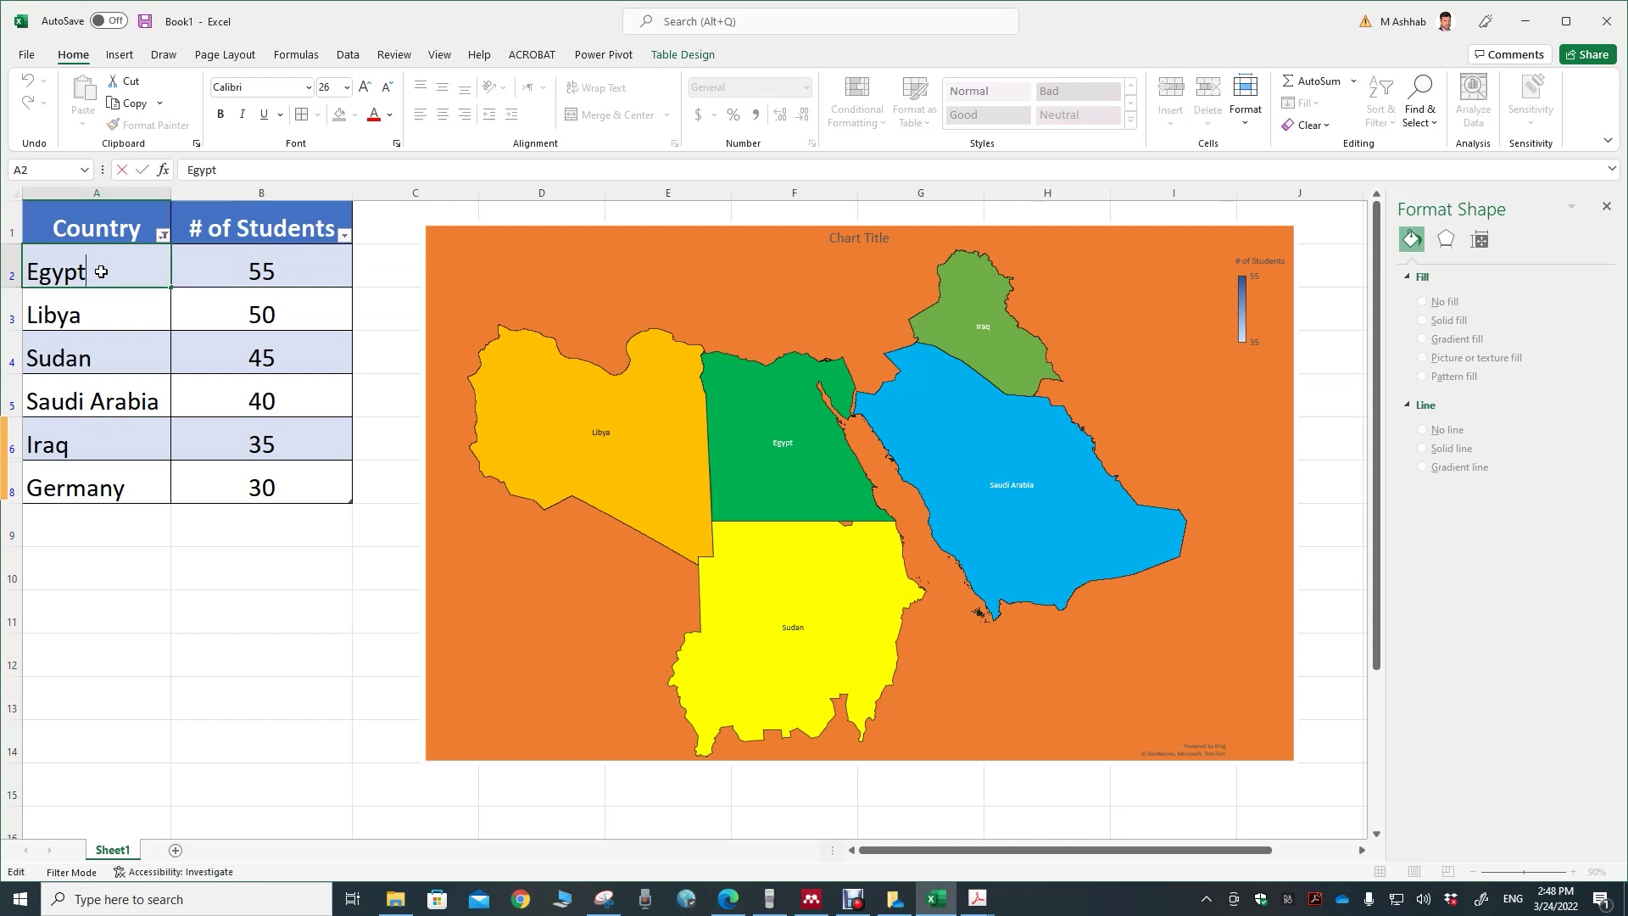
{"action": "left_click_drag", "start_coordinate": [101, 271], "coordinate": [56, 271]}
{"action": "key", "text": "Delete"}
{"action": "key", "text": "Return"}
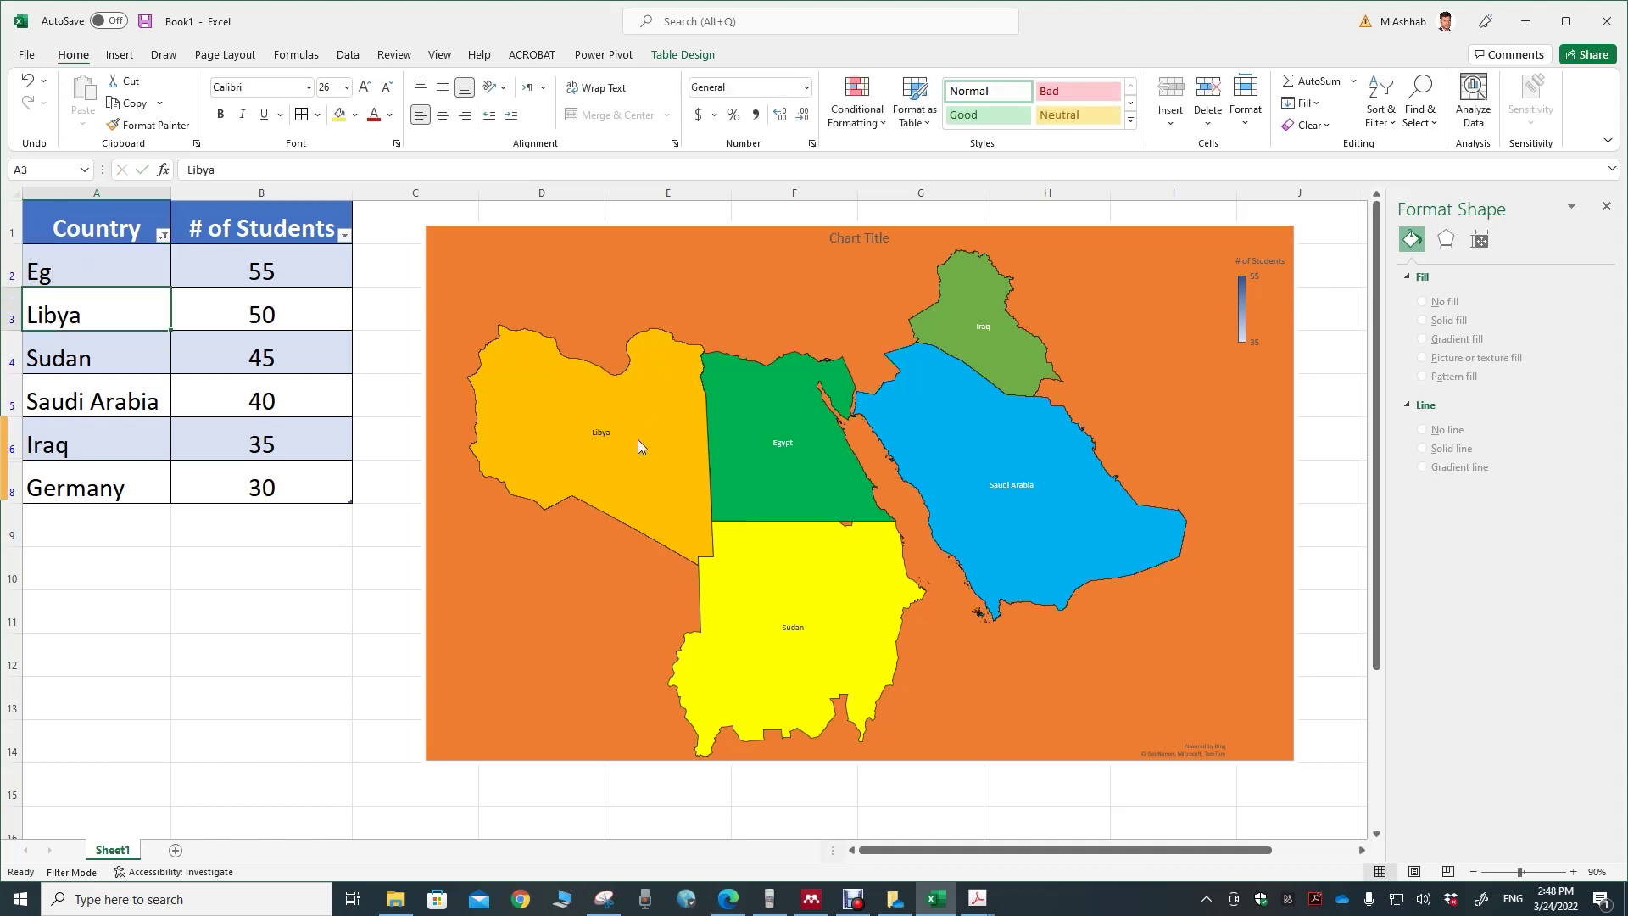
{"action": "double_click", "coordinate": [70, 272]}
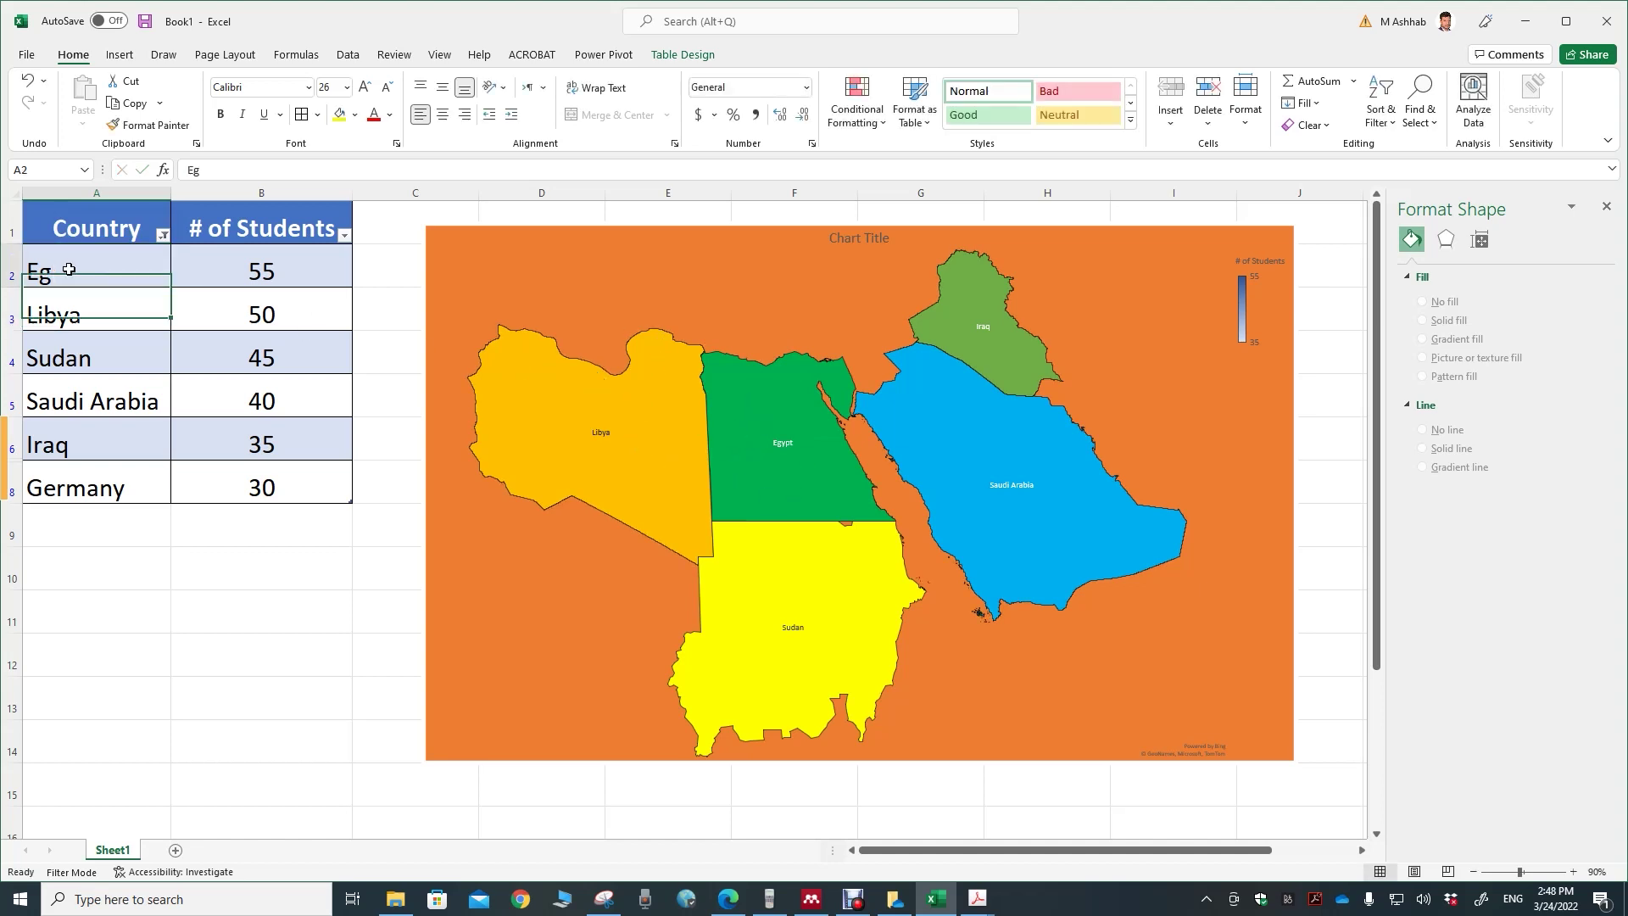
{"action": "type", "text": "y"}
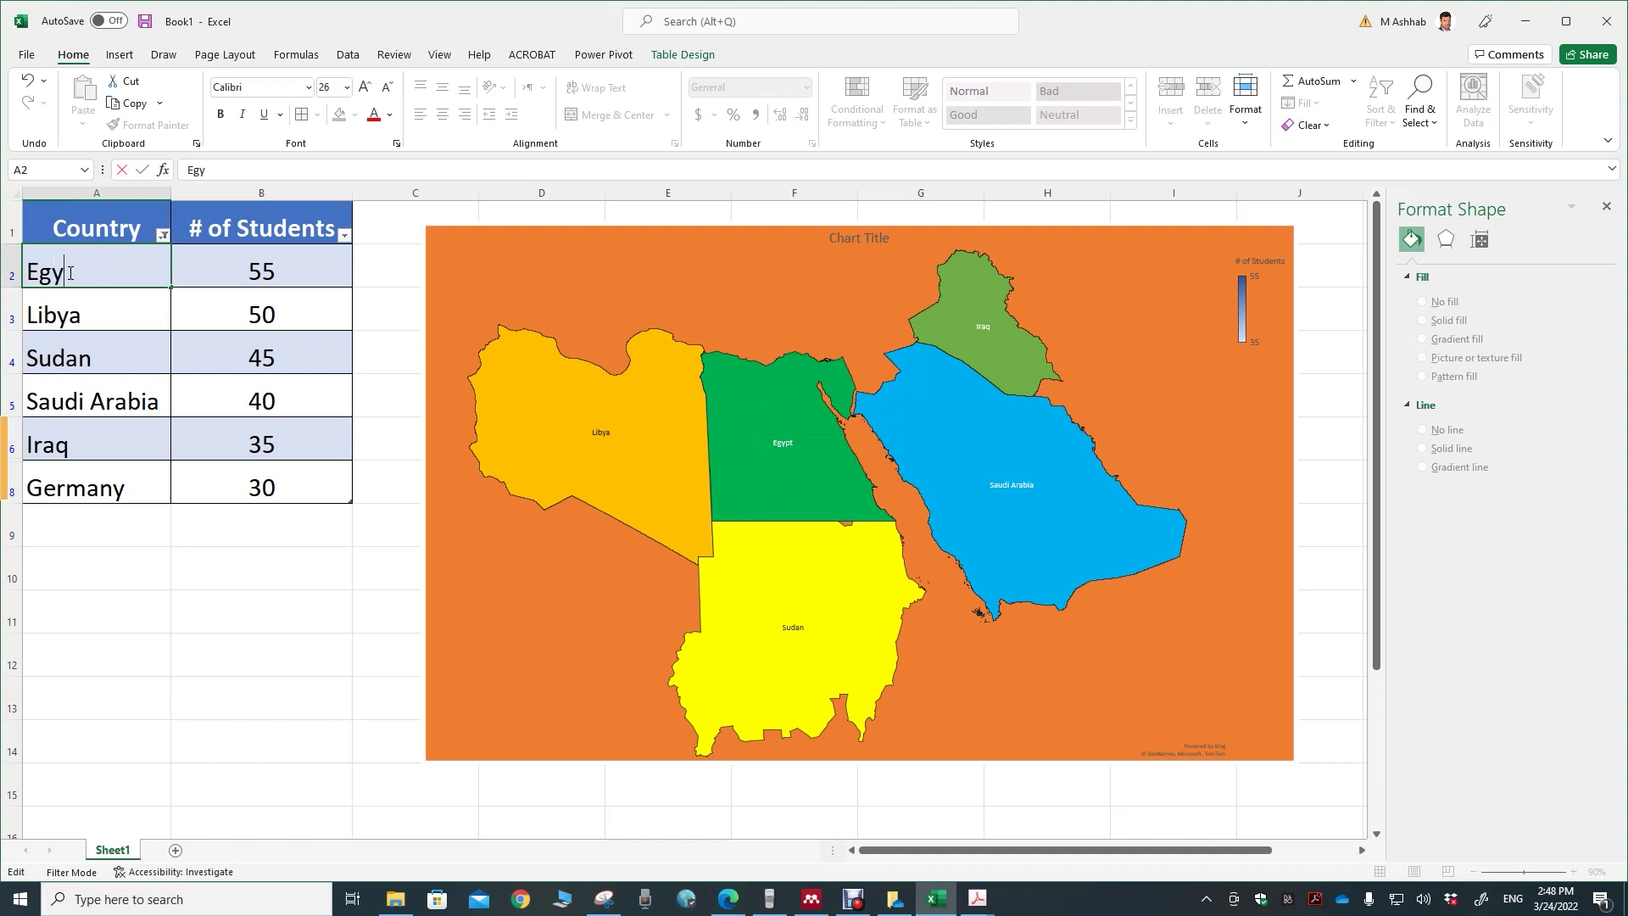
{"action": "key", "text": "Return"}
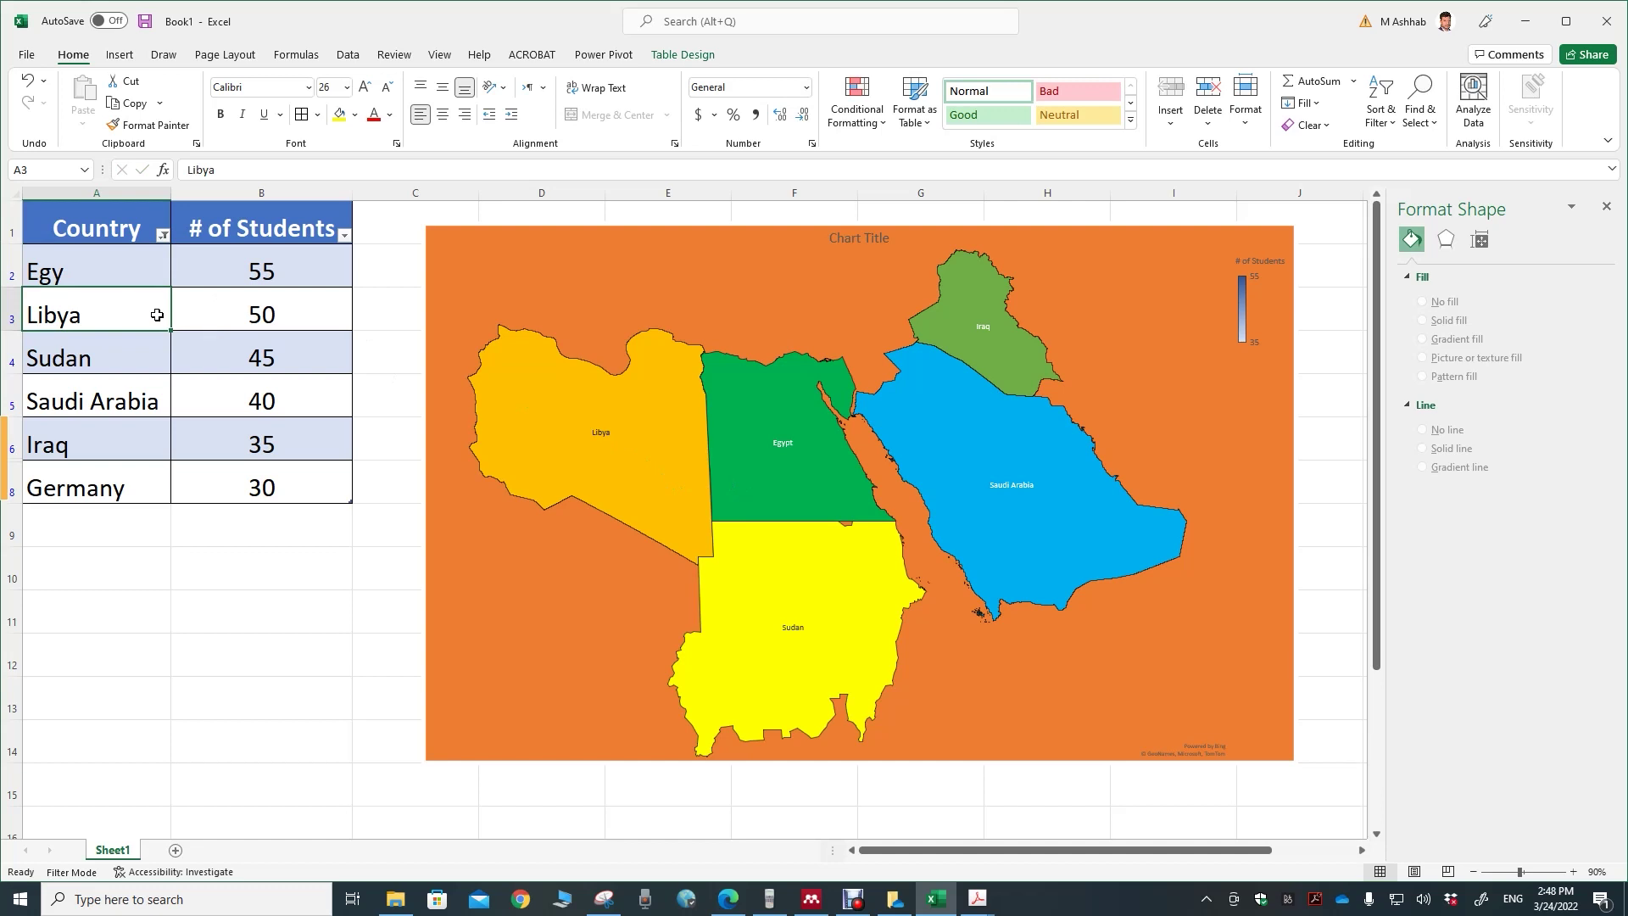
{"action": "double_click", "coordinate": [89, 273]}
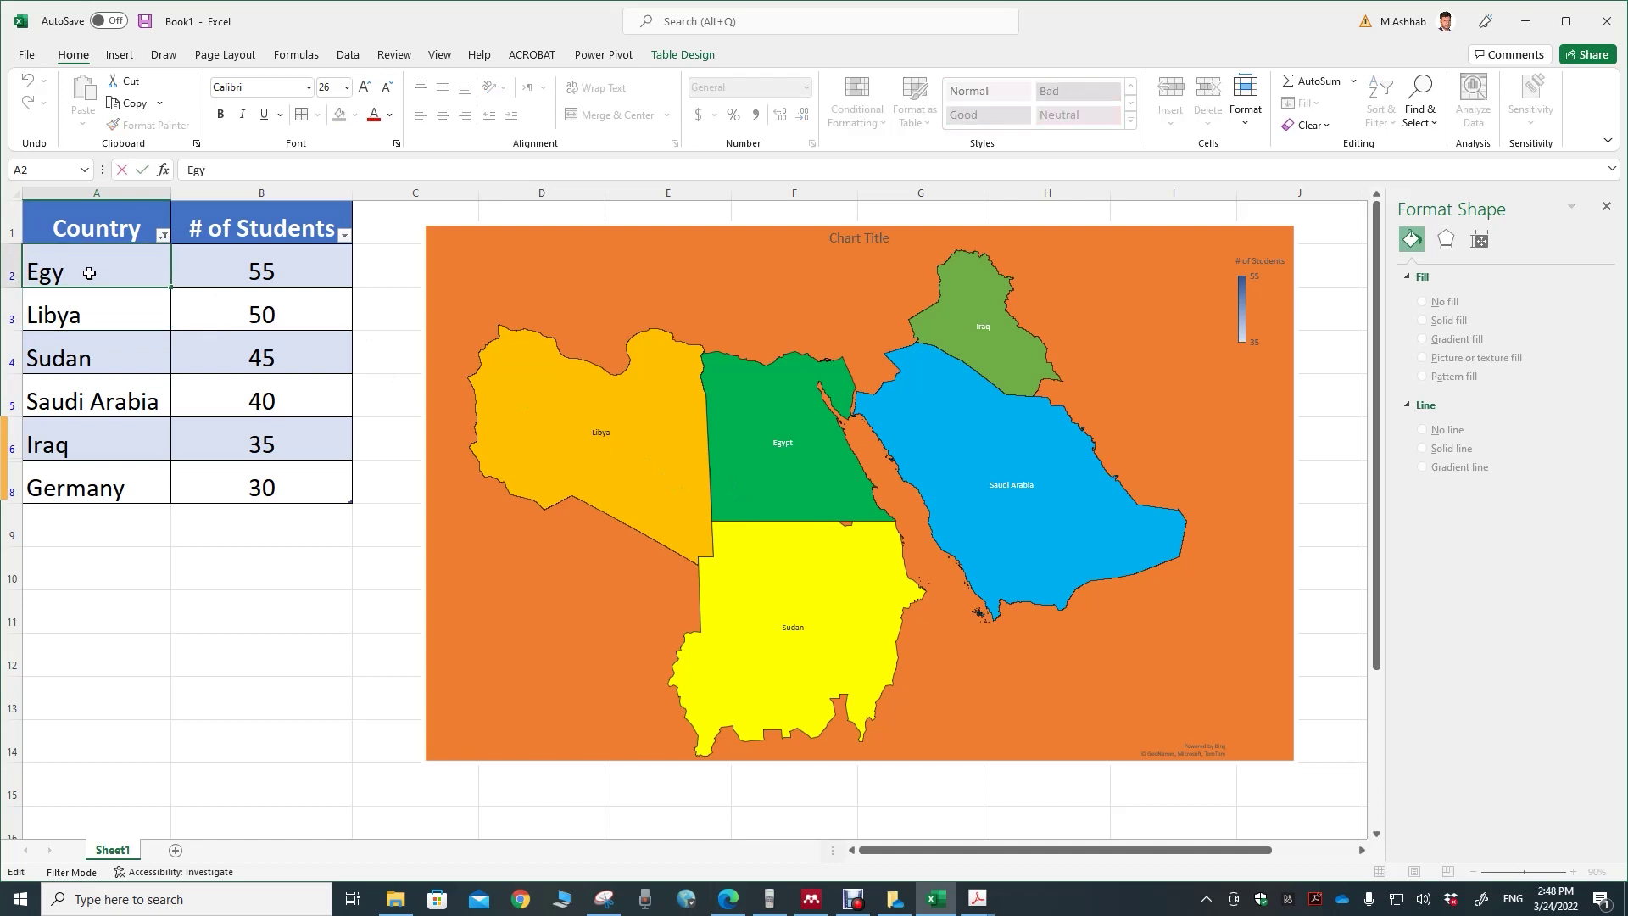
{"action": "type", "text": "t"}
{"action": "key", "text": "Return"}
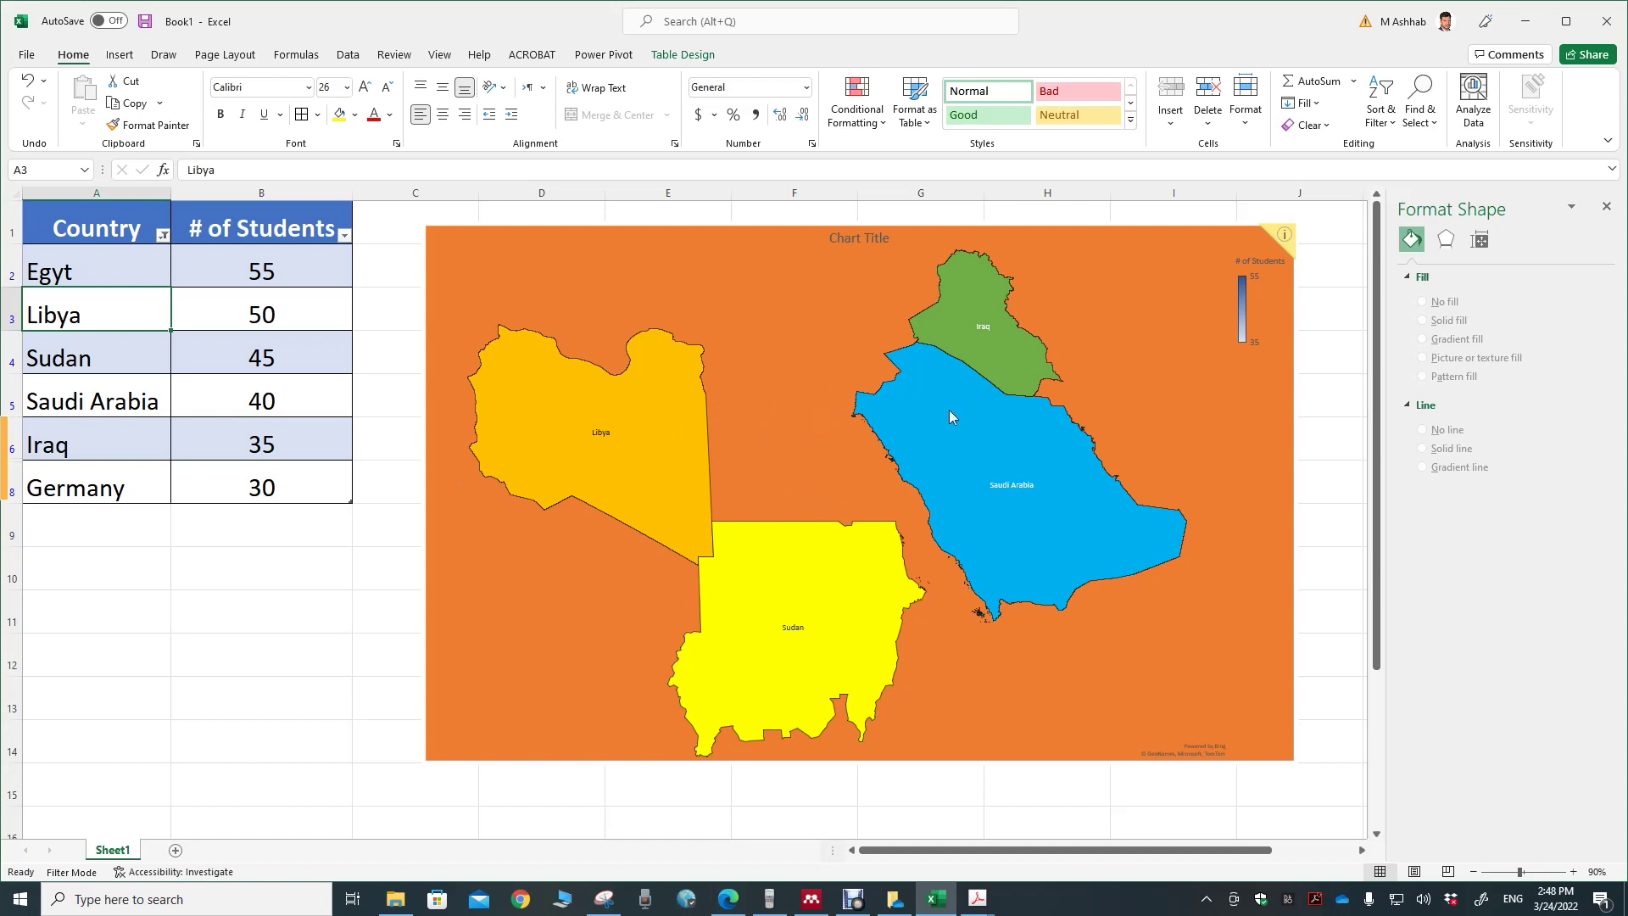
{"action": "left_click", "coordinate": [1283, 238]}
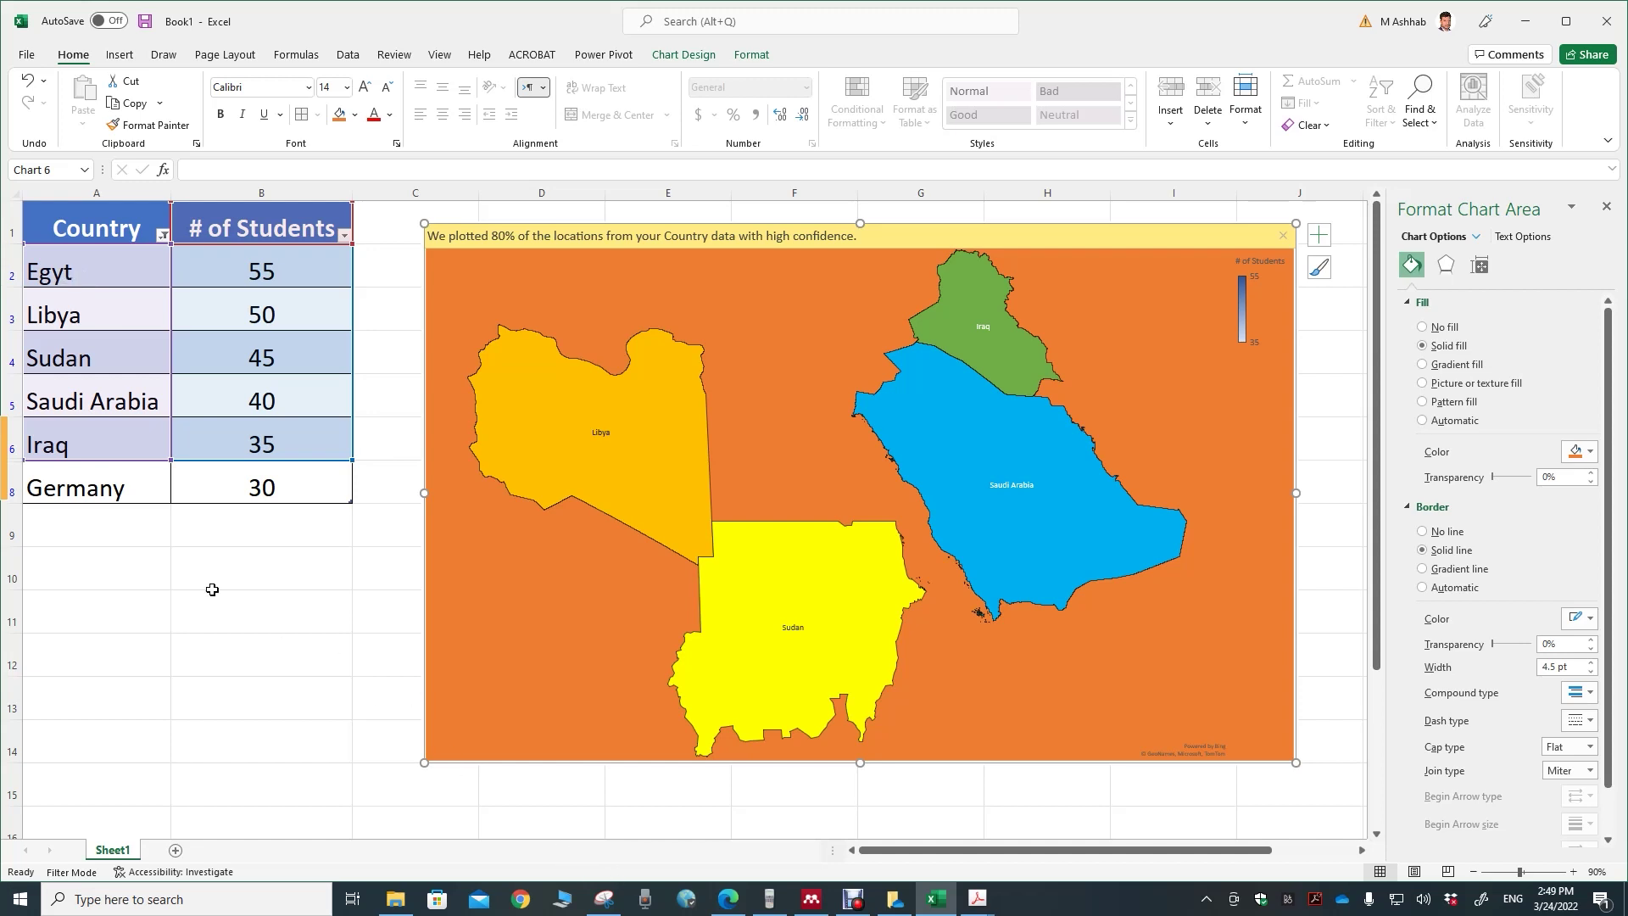
{"action": "double_click", "coordinate": [81, 277]}
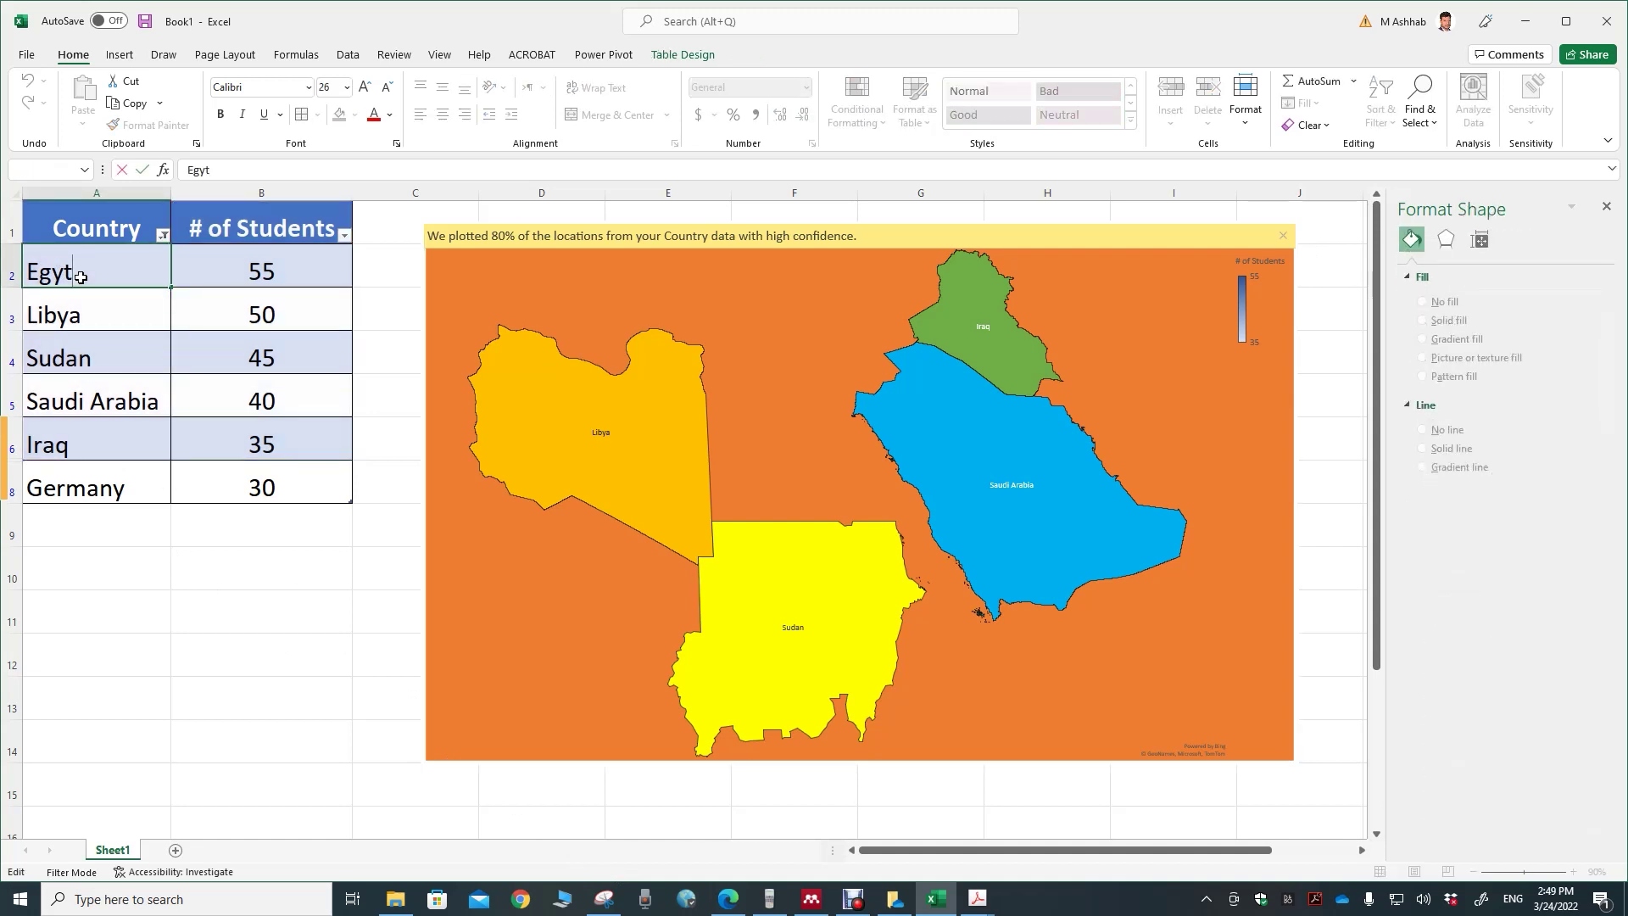
{"action": "key", "text": "BackSpace"}
{"action": "type", "text": "pt"}
{"action": "key", "text": "Return"}
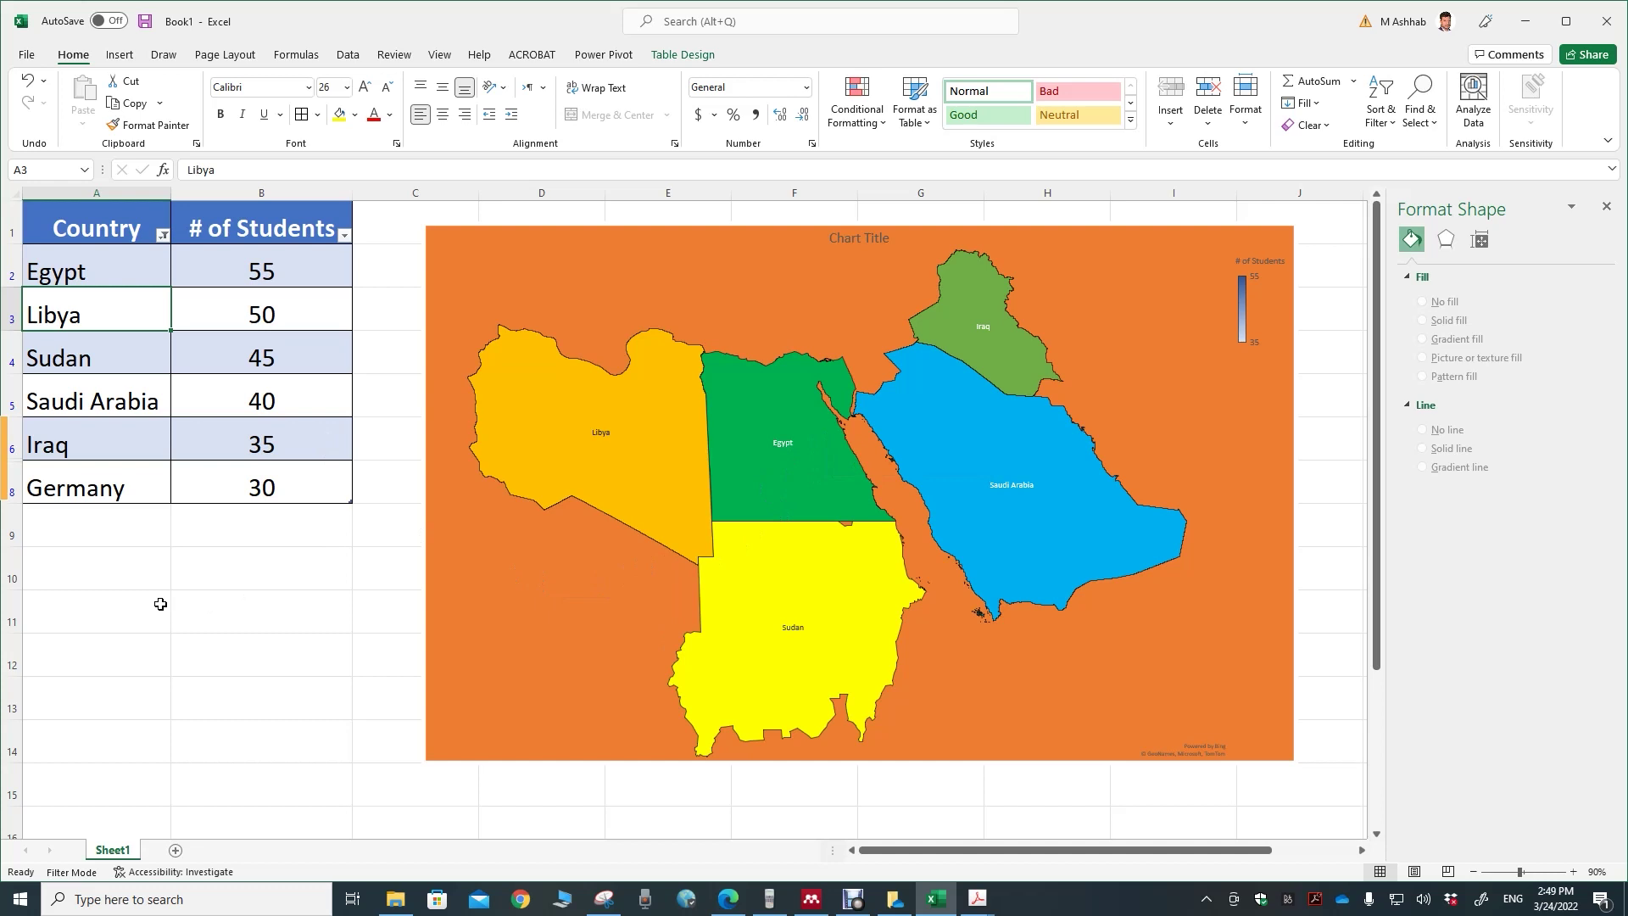
Misspell the Iraq entry in A6 as 'eraq'.
{"action": "left_click", "coordinate": [78, 447]}
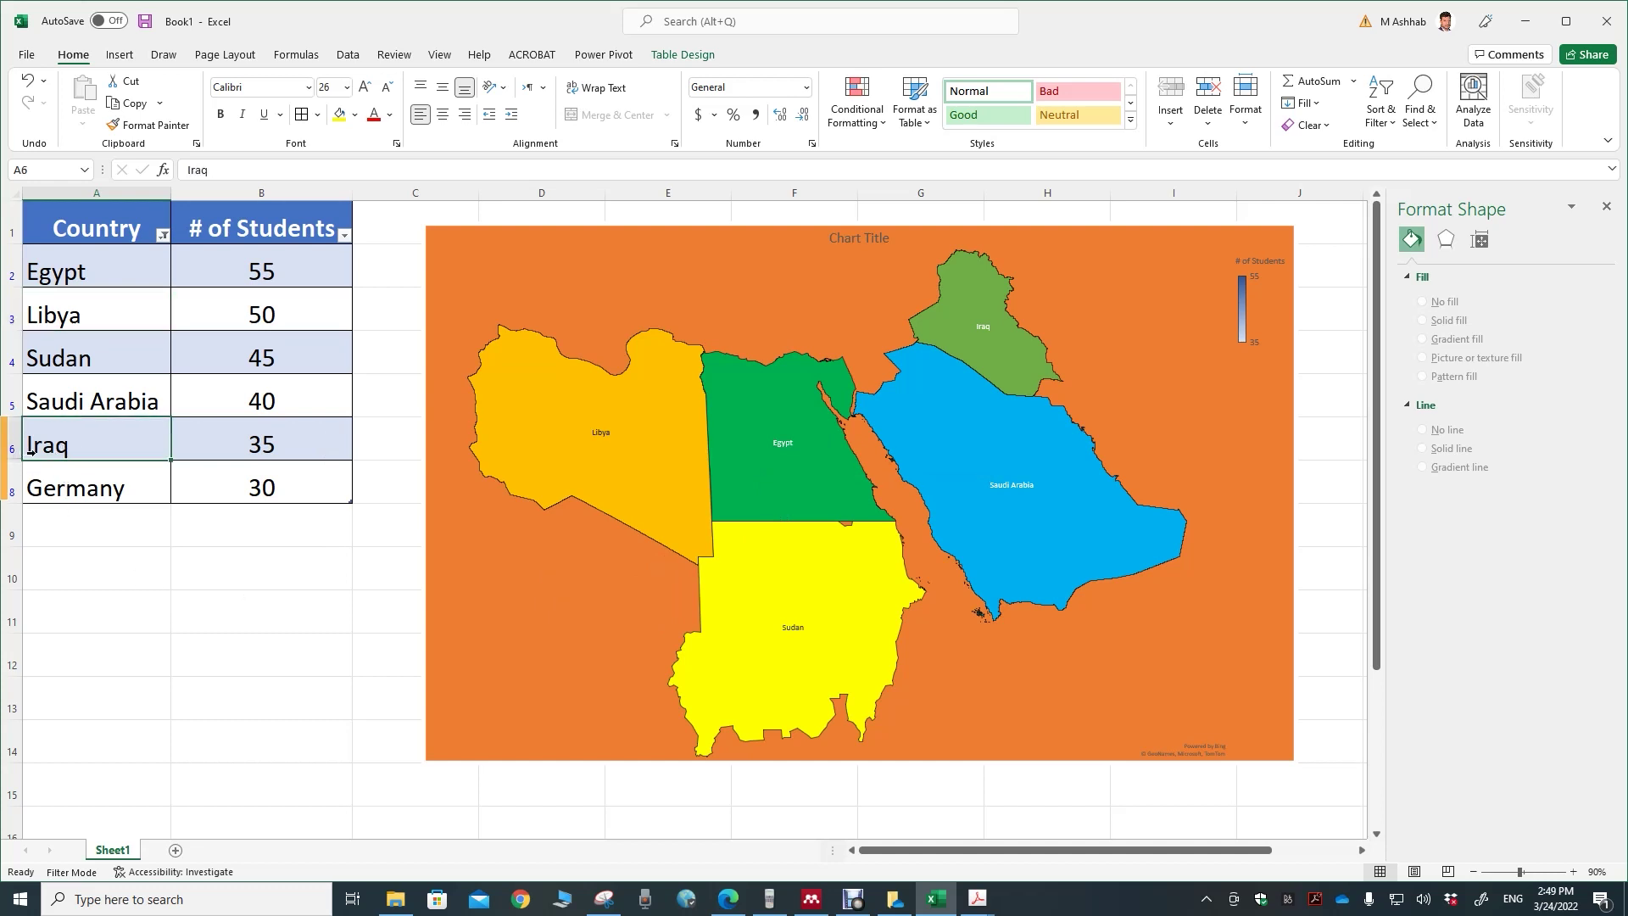
{"action": "key", "text": "shift+Right"}
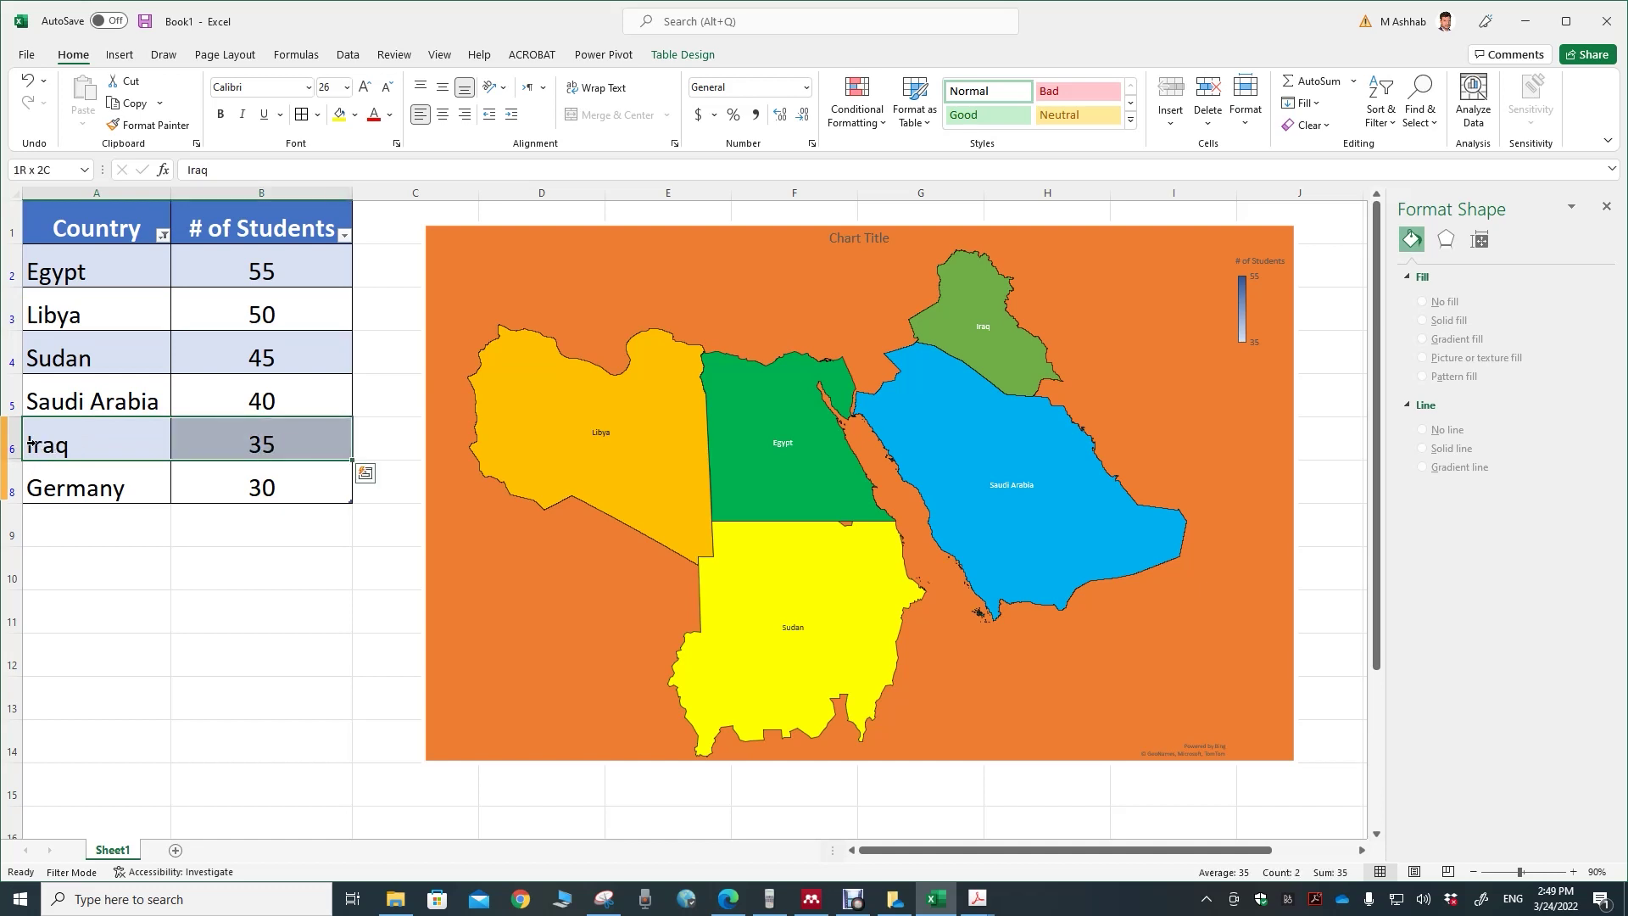
{"action": "left_click", "coordinate": [34, 446]}
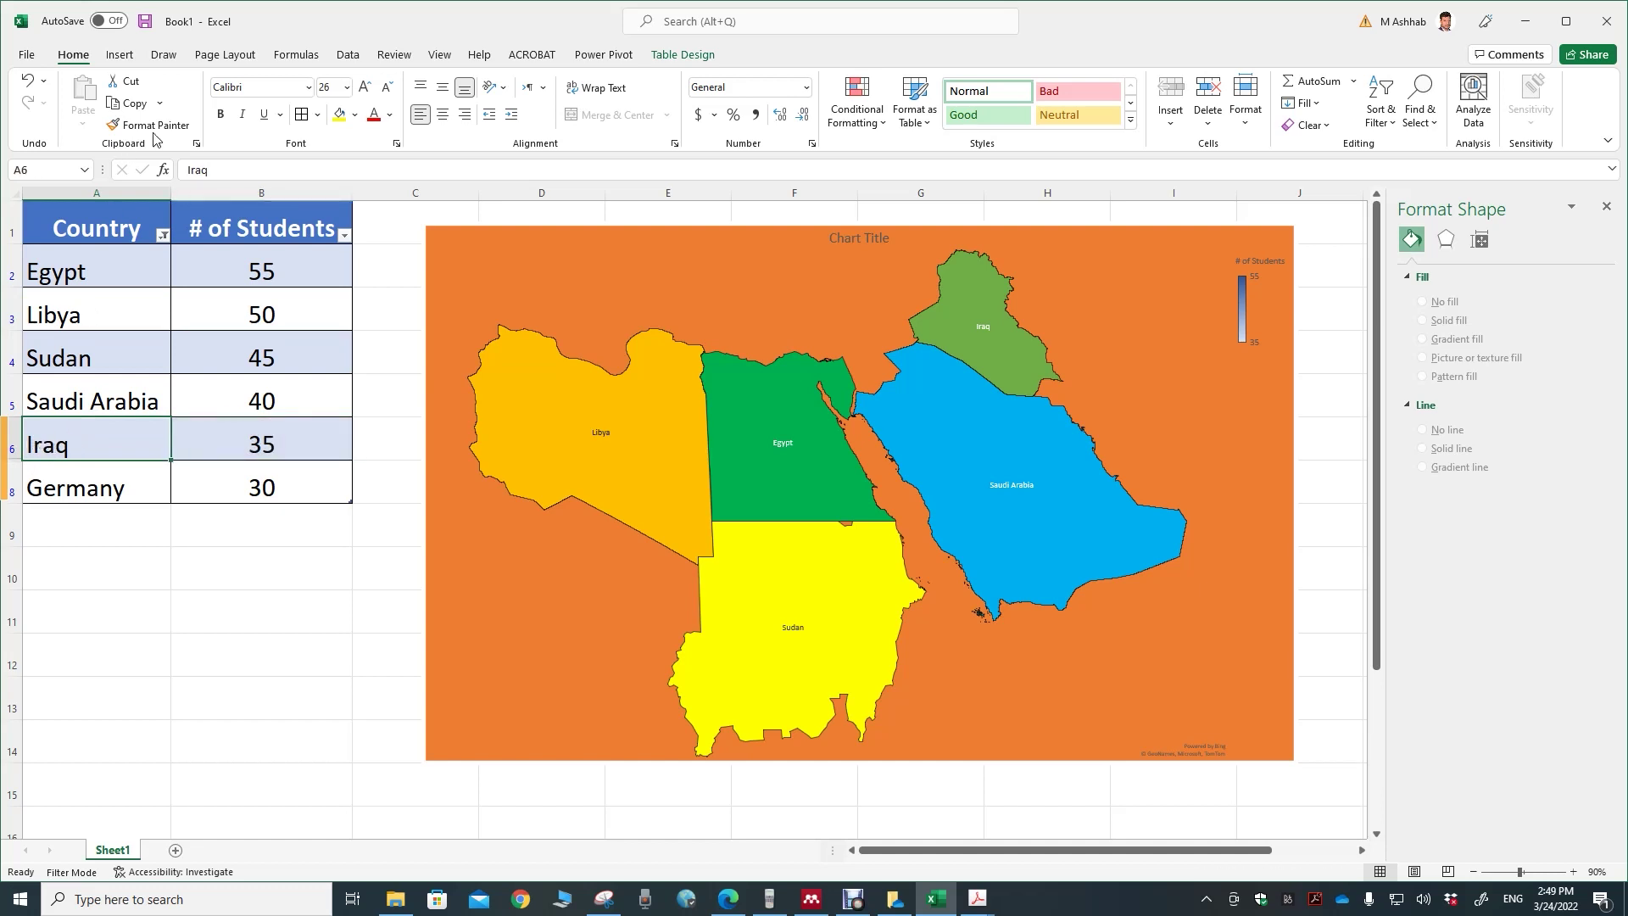
{"action": "left_click", "coordinate": [192, 169]}
{"action": "key", "text": "Delete"}
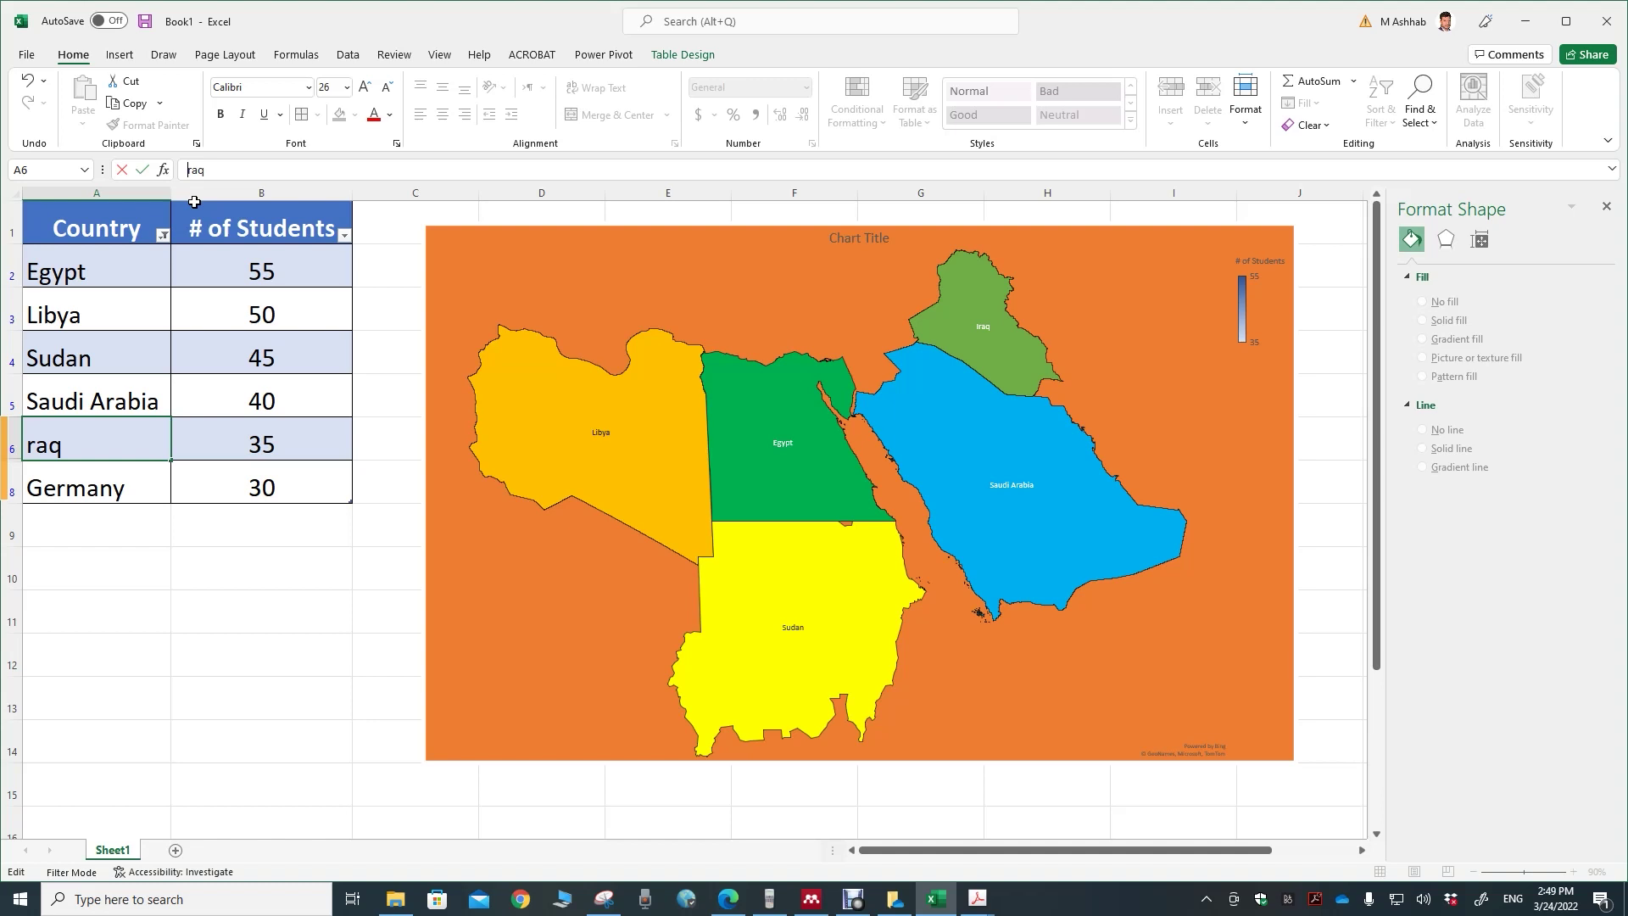
{"action": "type", "text": "e"}
{"action": "key", "text": "Return"}
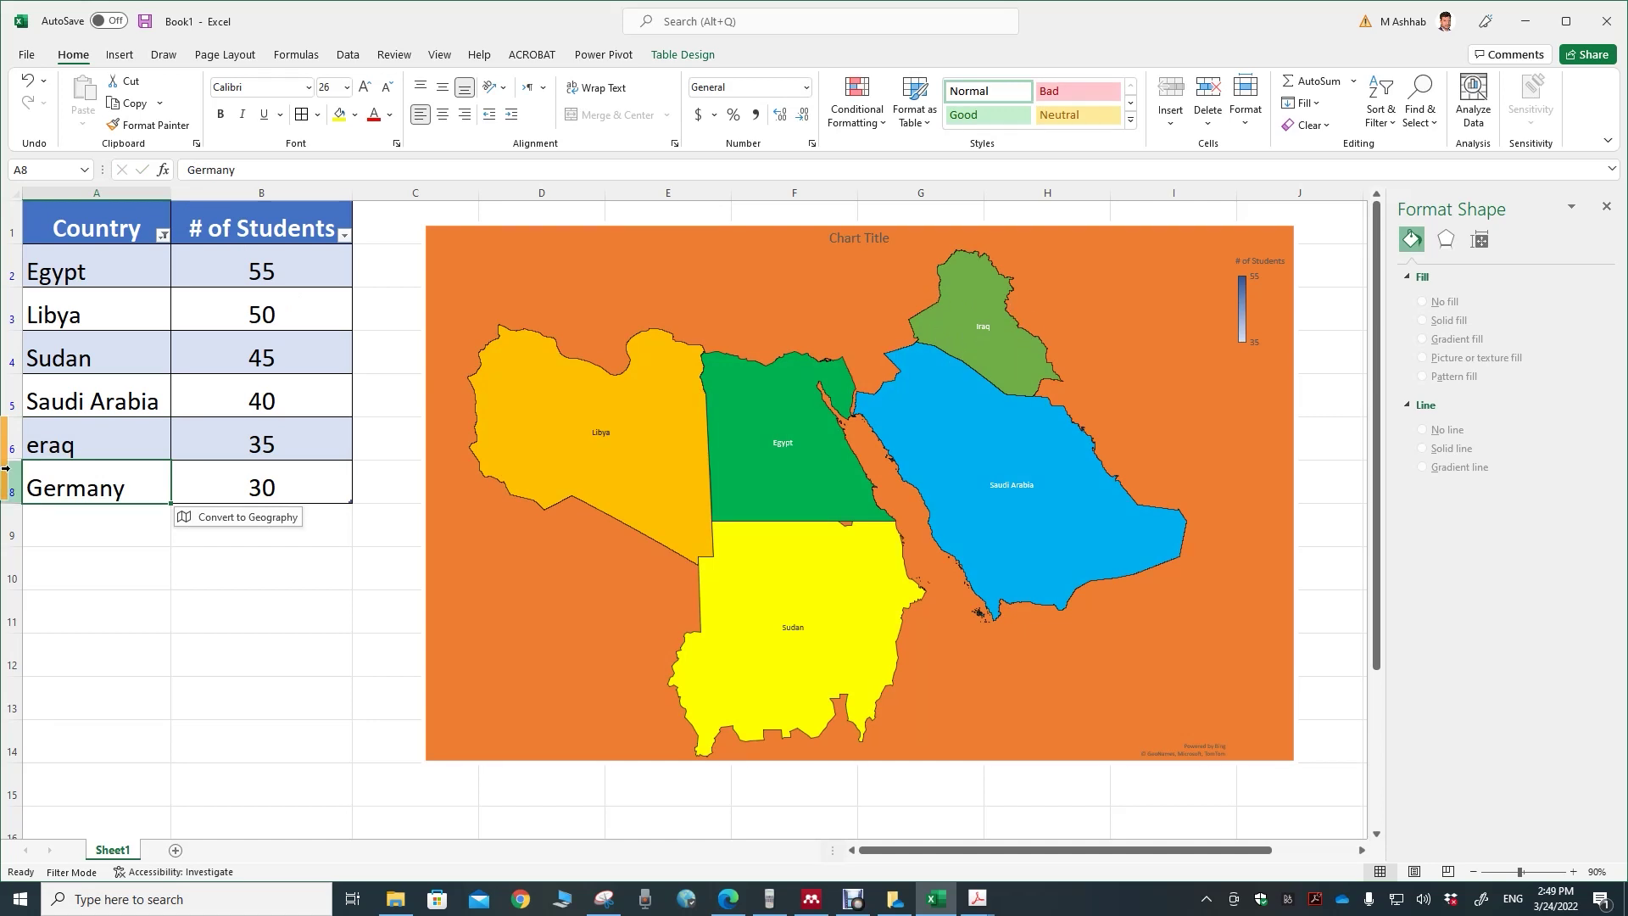
Change Libya in A3 to 'Libia', then correct it back to 'Libya'.
{"action": "double_click", "coordinate": [43, 315]}
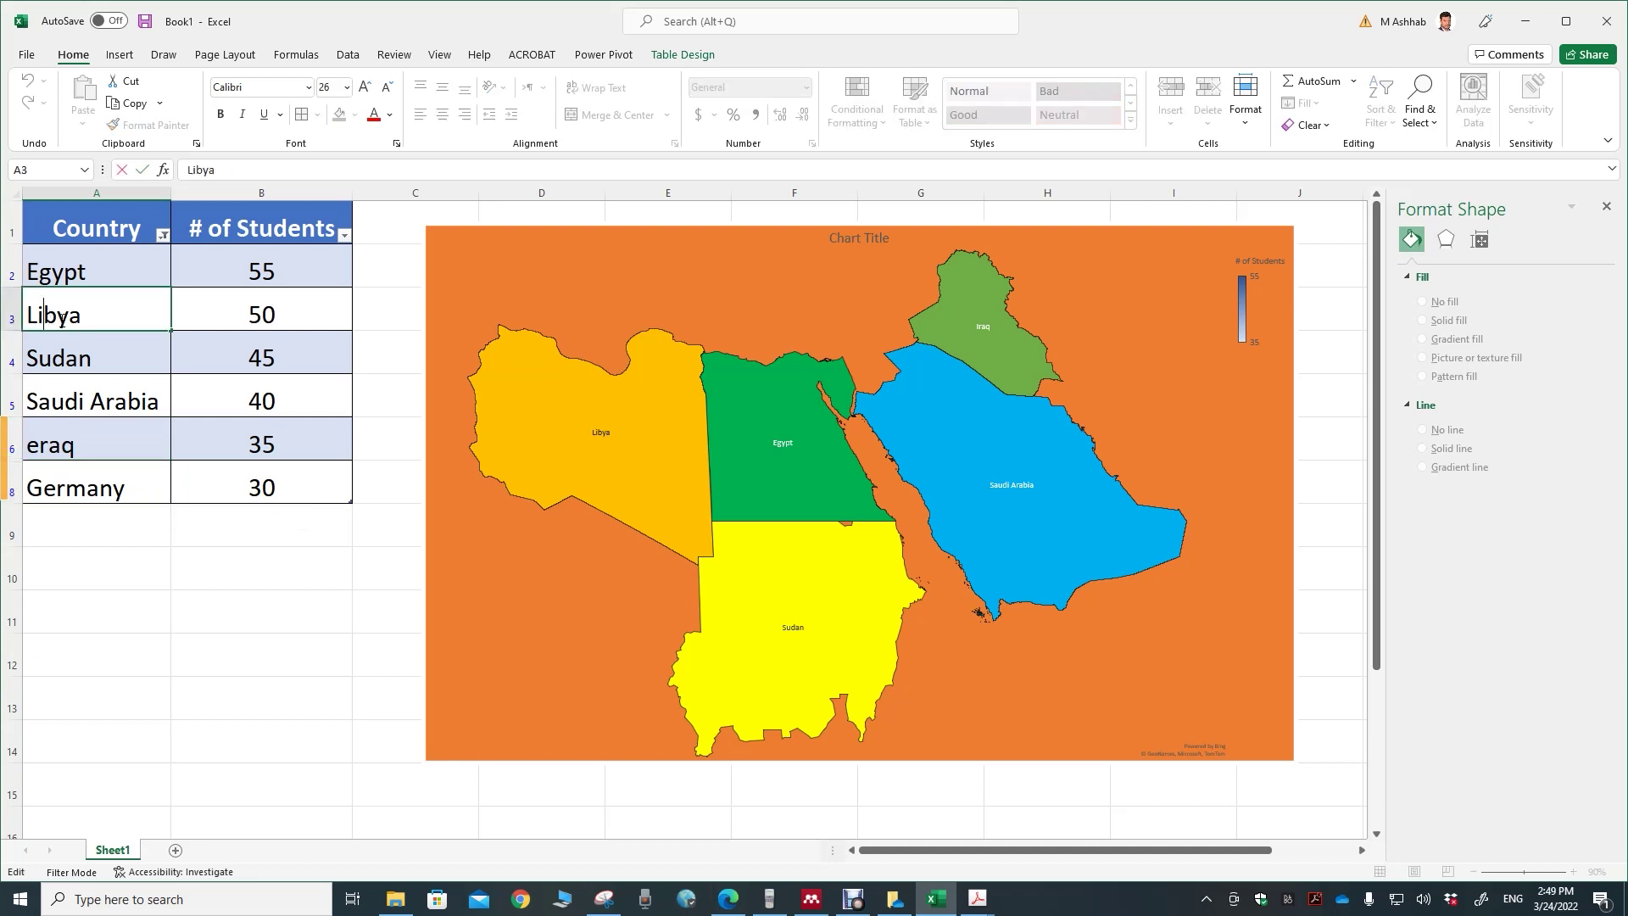
{"action": "left_click_drag", "start_coordinate": [64, 320], "coordinate": [57, 321]}
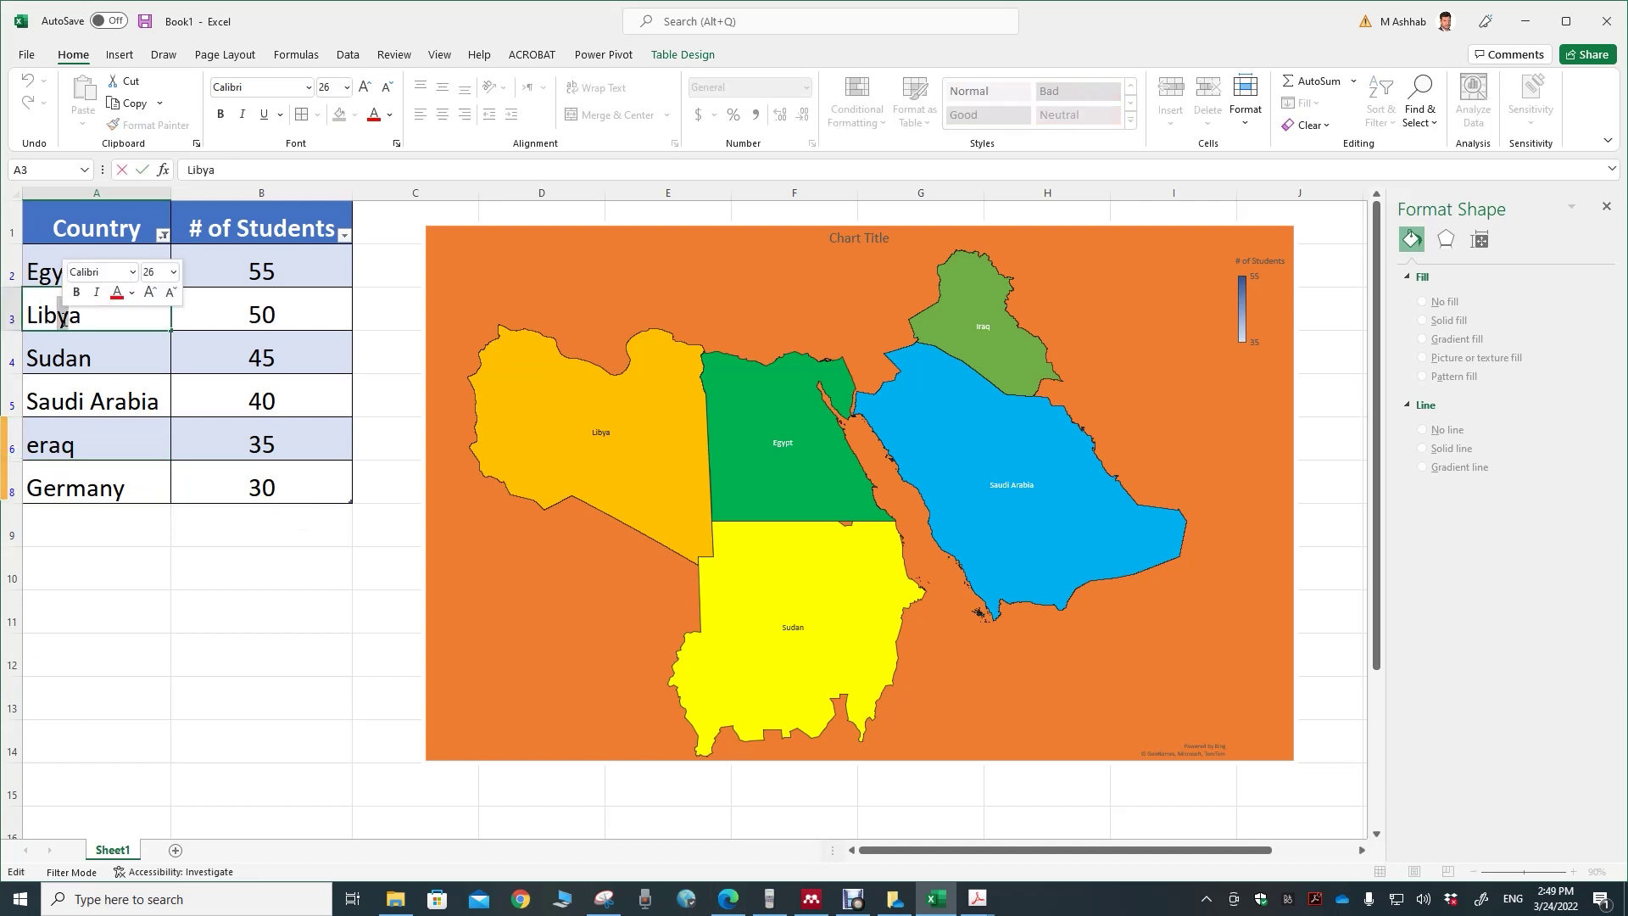
{"action": "type", "text": "i"}
{"action": "key", "text": "Return"}
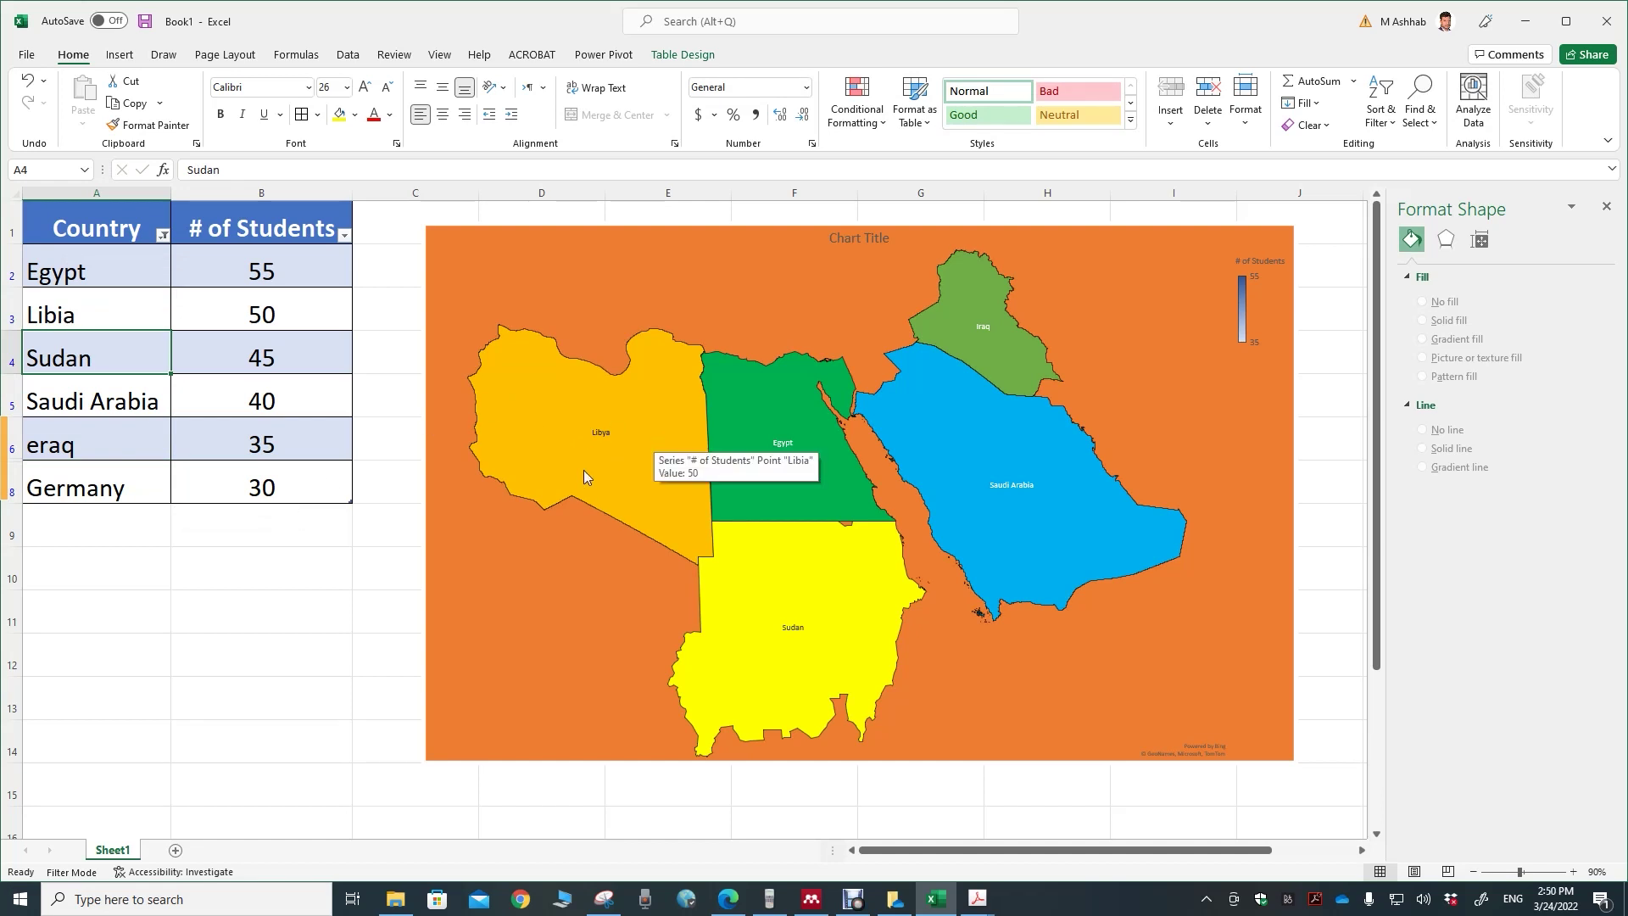
{"action": "double_click", "coordinate": [63, 316]}
{"action": "key", "text": "BackSpace"}
{"action": "type", "text": "y"}
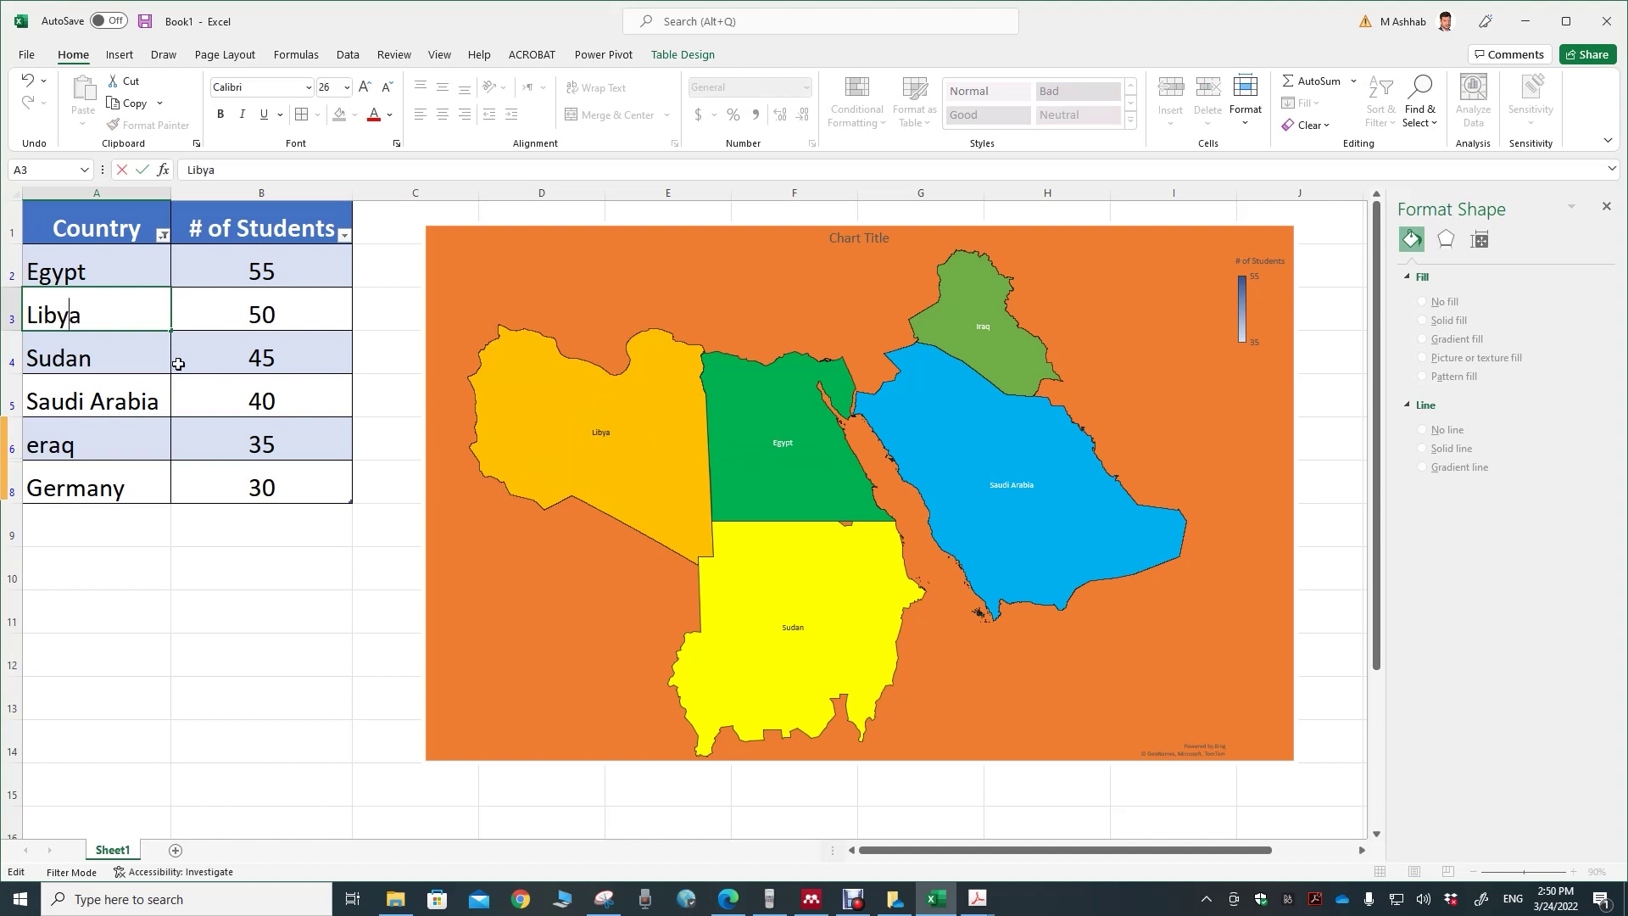